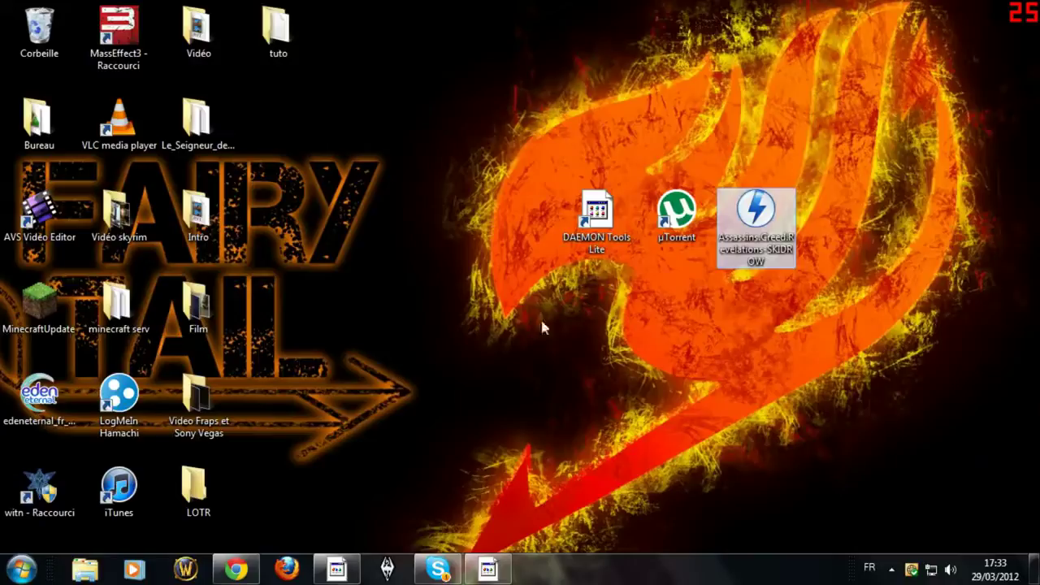
{"action": "left_click_drag", "start_coordinate": [556, 297], "coordinate": [476, 447]}
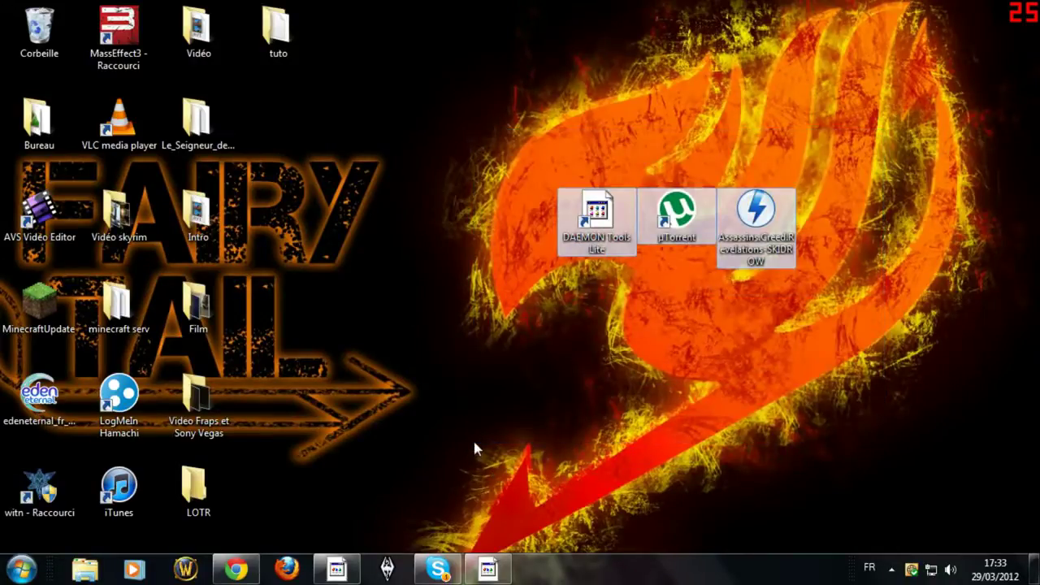
{"action": "left_click", "coordinate": [474, 443]}
{"action": "left_click_drag", "start_coordinate": [473, 363], "coordinate": [925, 284]}
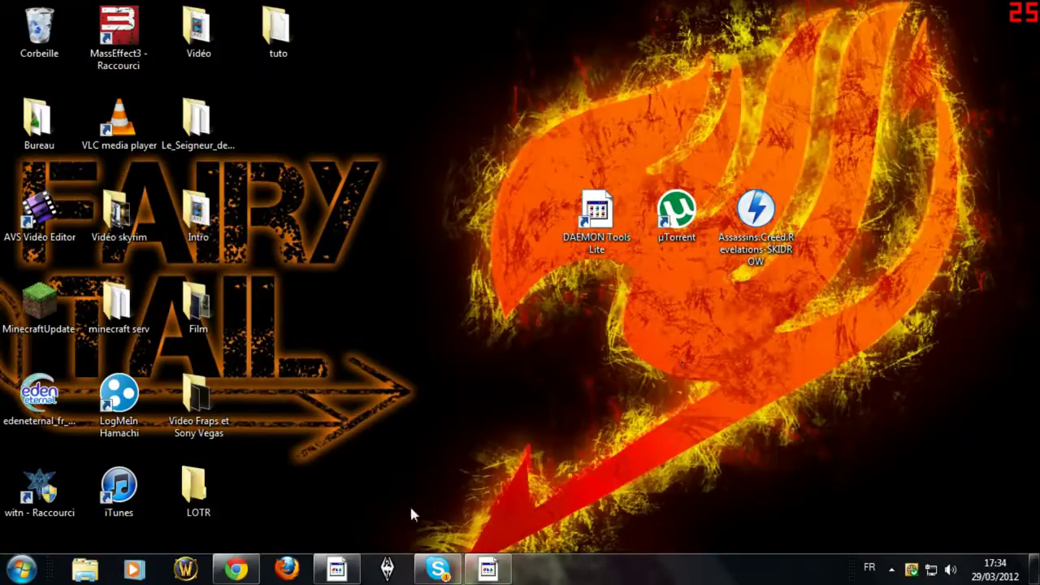
{"action": "left_click_drag", "start_coordinate": [2, 334], "coordinate": [233, 499]}
{"action": "left_click", "coordinate": [39, 487]}
{"action": "mouse_move", "coordinate": [39, 487]}
{"action": "left_mouse_down"}
{"action": "mouse_move", "coordinate": [472, 361]}
{"action": "mouse_move", "coordinate": [480, 281]}
{"action": "mouse_move", "coordinate": [104, 516]}
{"action": "mouse_move", "coordinate": [36, 487]}
{"action": "left_mouse_up"}
{"action": "mouse_move", "coordinate": [119, 37]}
{"action": "left_mouse_down"}
{"action": "mouse_move", "coordinate": [357, 224]}
{"action": "mouse_move", "coordinate": [137, 45]}
{"action": "left_mouse_up"}
{"action": "left_click_drag", "start_coordinate": [827, 372], "coordinate": [761, 256]}
{"action": "left_click", "coordinate": [655, 306]}
- Search Google for "Thepiratebay" in Chrome and open the thepiratebay.se result
{"action": "left_click", "coordinate": [234, 573]}
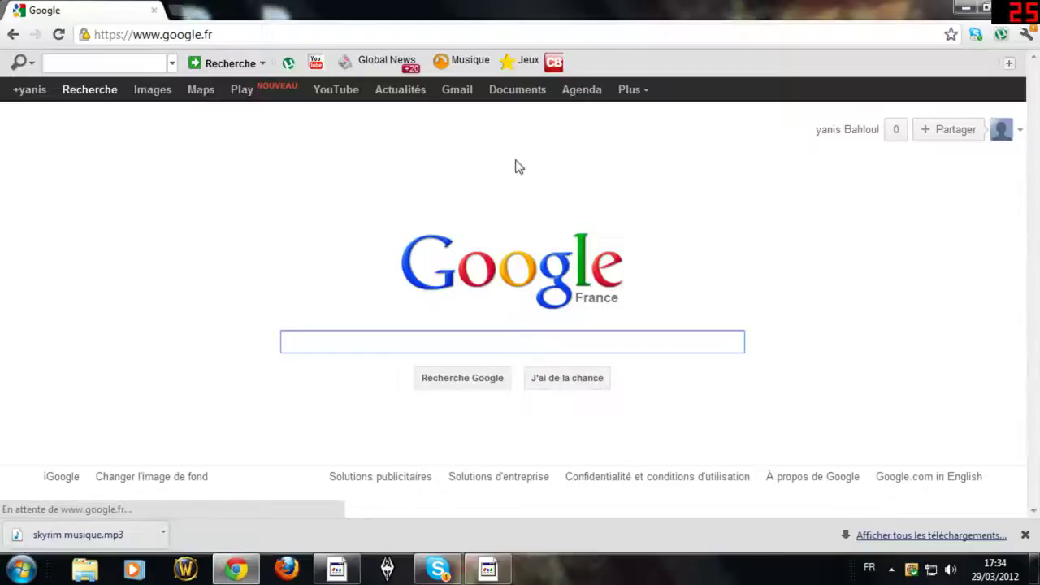
{"action": "left_click", "coordinate": [1025, 535]}
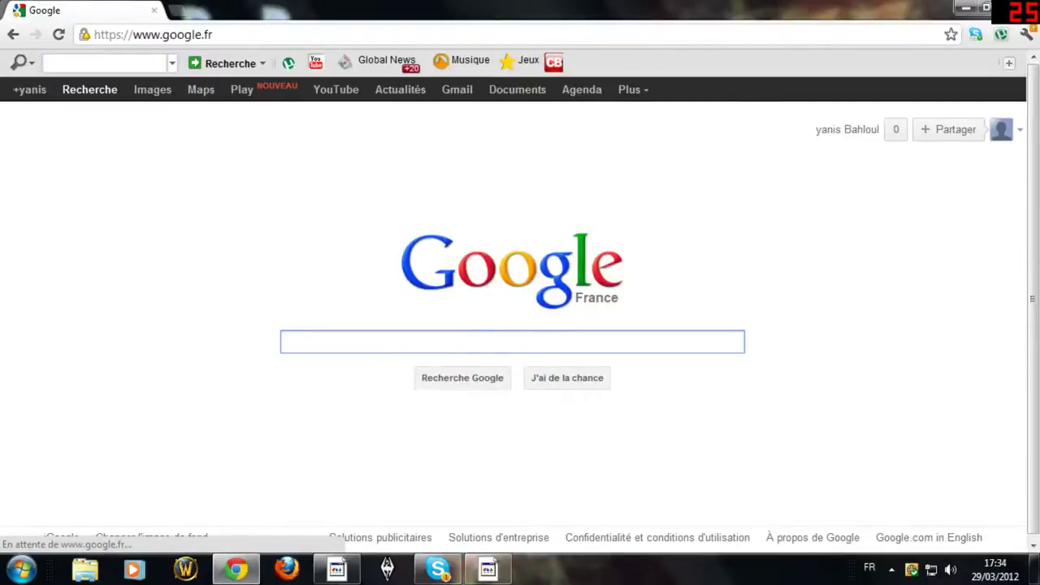
{"action": "type", "text": "Th"}
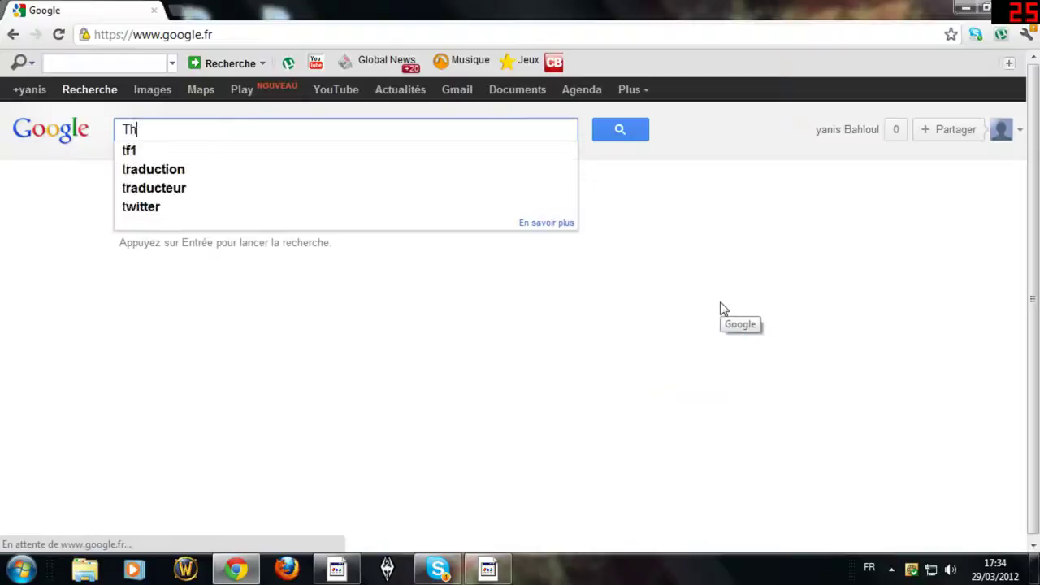
{"action": "type", "text": "epiratebay"}
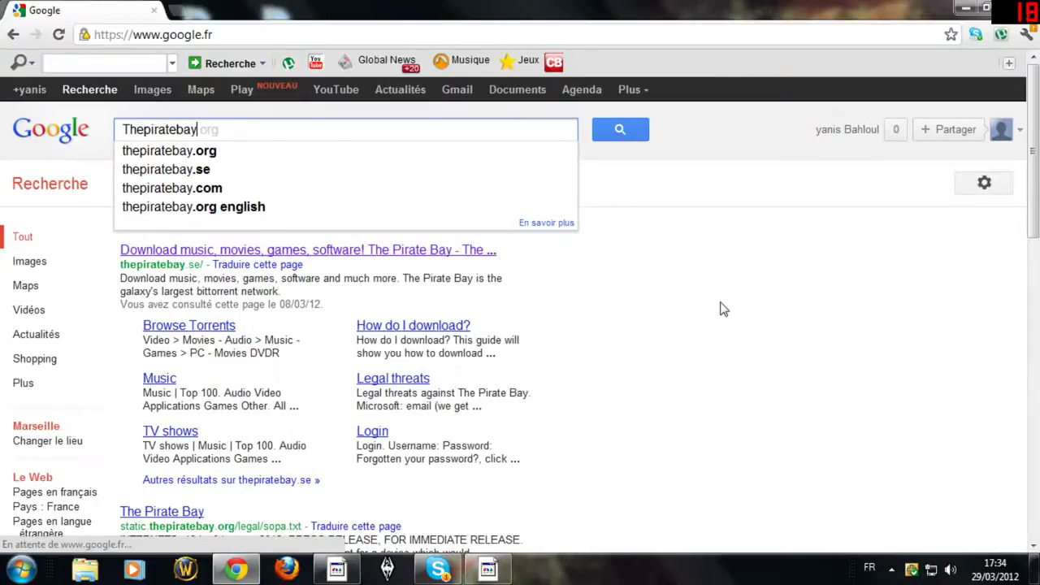
{"action": "key", "text": "Return"}
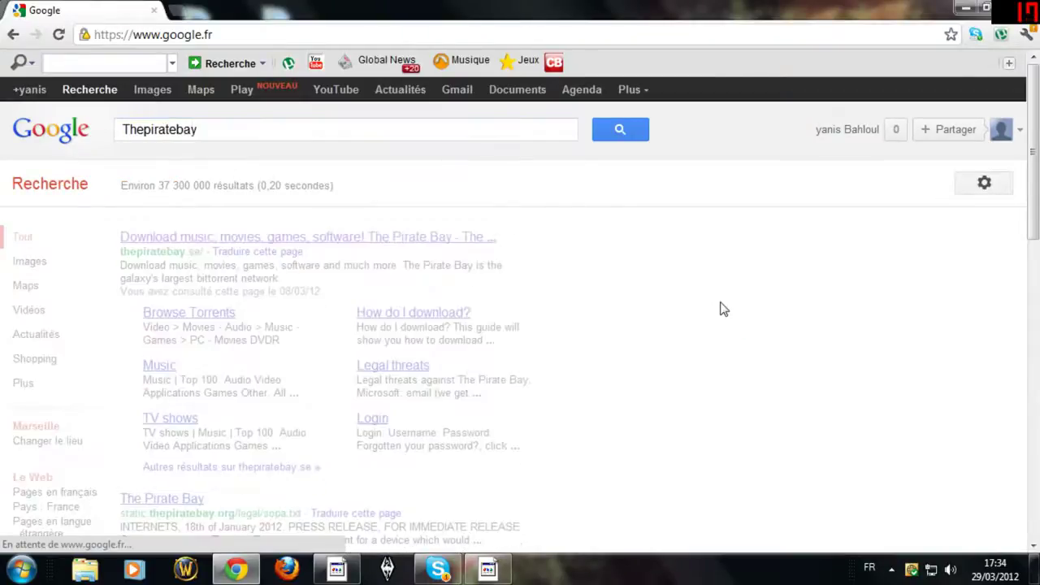
{"action": "left_click", "coordinate": [291, 237]}
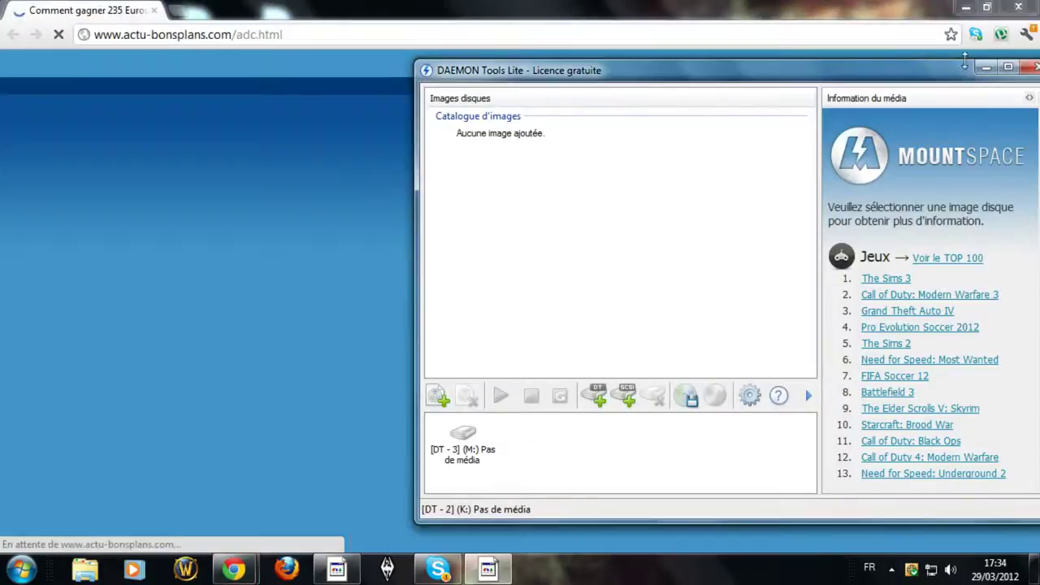
- Minimize the DAEMON Tools Lite window and close the actu-bonsplans.com pop-up, agreeing to leave its page
{"action": "left_click", "coordinate": [984, 69]}
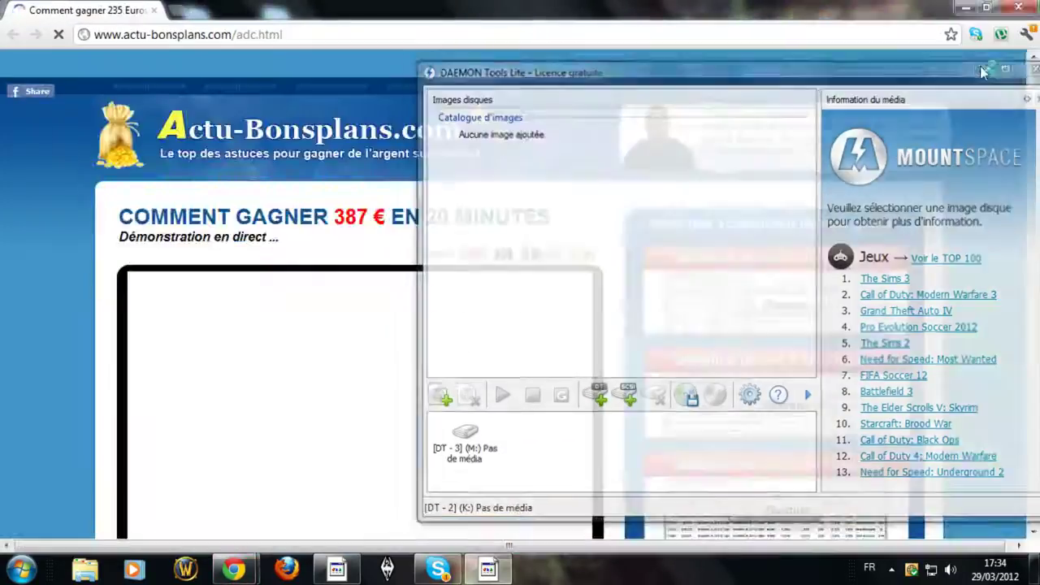
{"action": "left_click_drag", "start_coordinate": [772, 10], "coordinate": [751, 59]}
{"action": "left_click", "coordinate": [861, 61]}
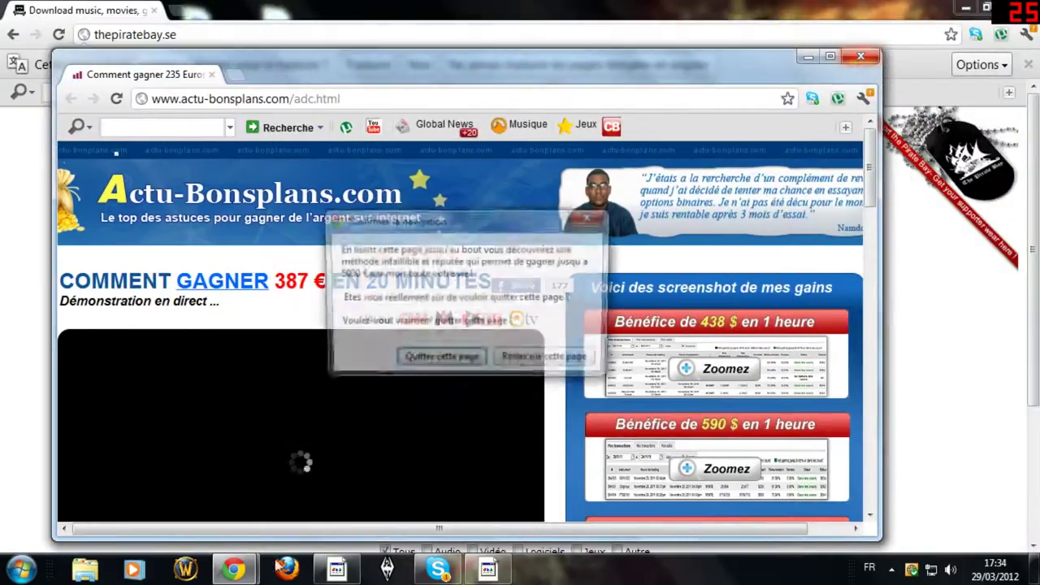
{"action": "left_click", "coordinate": [460, 364]}
- Try to open the torrent site's Top 100 page and dismiss the translation bar
{"action": "scroll", "coordinate": [145, 366], "scroll_direction": "down", "scroll_amount": 1}
{"action": "scroll", "coordinate": [150, 361], "scroll_direction": "up", "scroll_amount": 1}
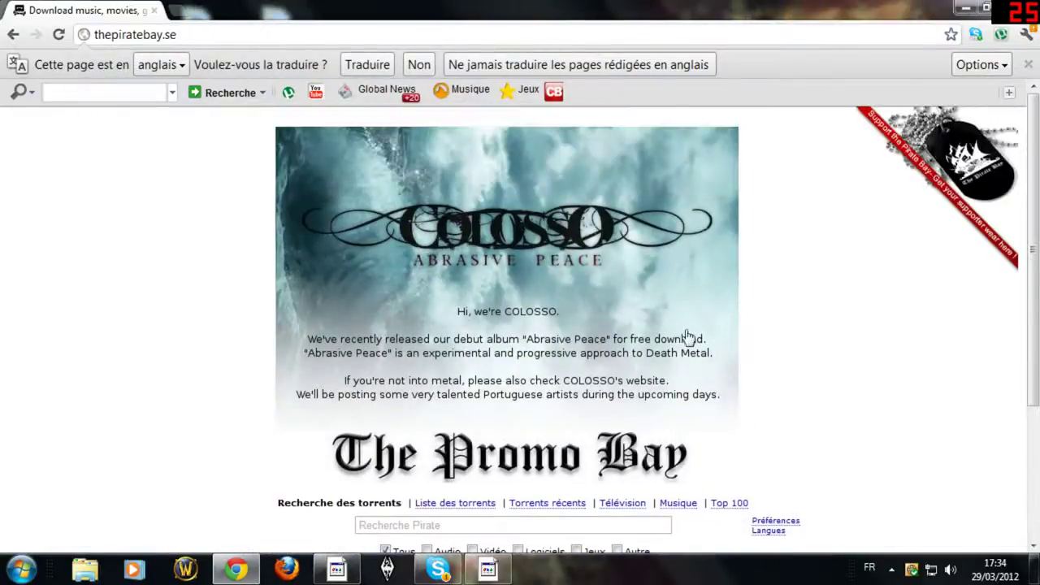
{"action": "scroll", "coordinate": [162, 278], "scroll_direction": "down", "scroll_amount": 3}
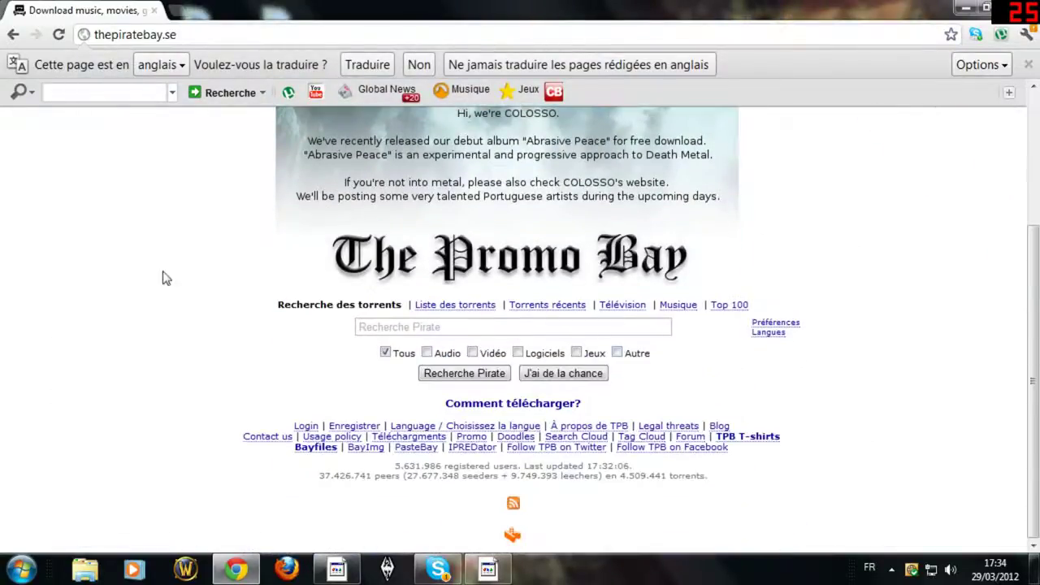
{"action": "left_click", "coordinate": [720, 309]}
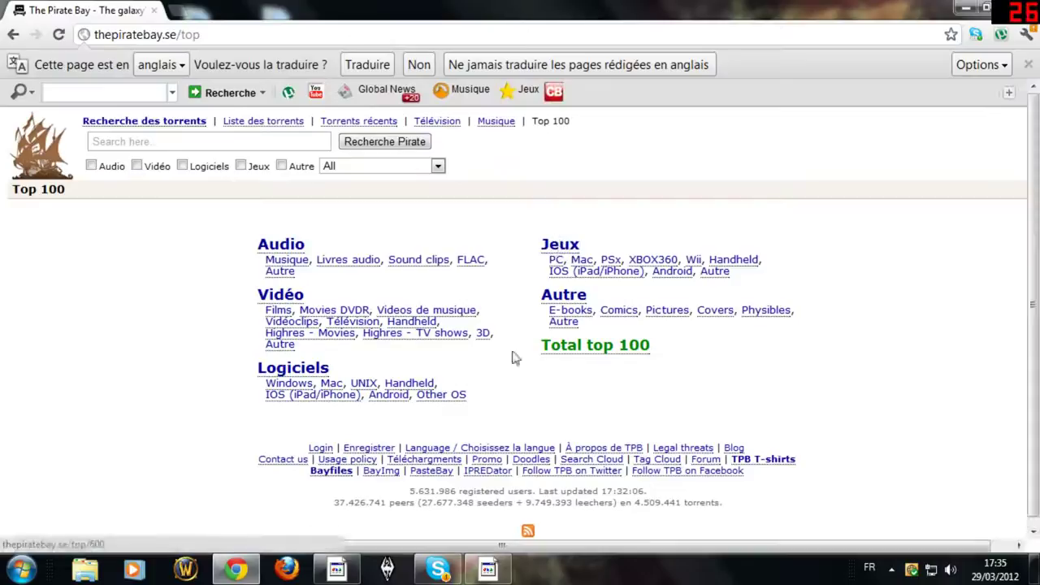
{"action": "left_click_drag", "start_coordinate": [128, 388], "coordinate": [805, 358]}
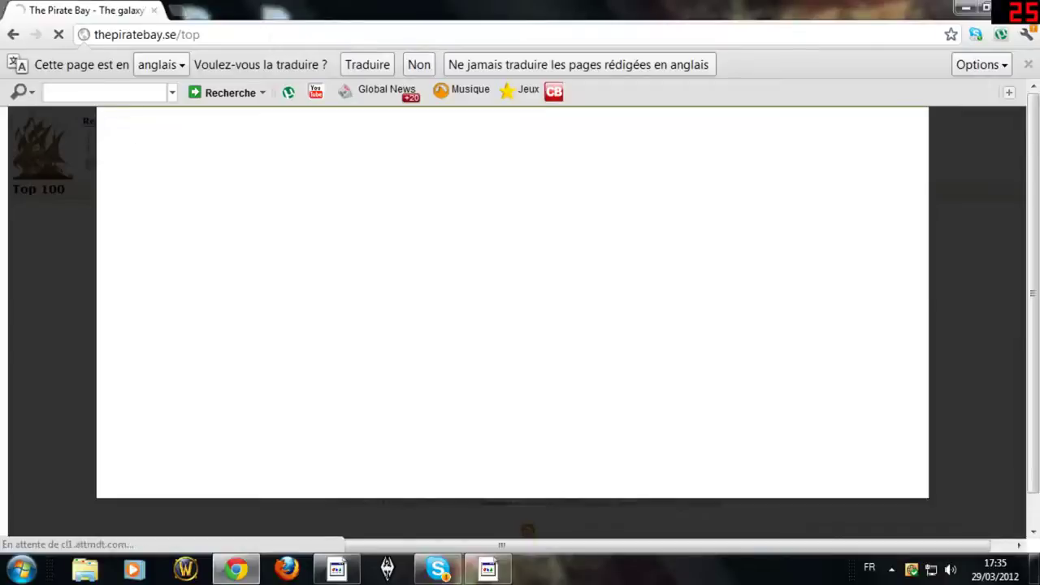
{"action": "left_click", "coordinate": [1028, 64]}
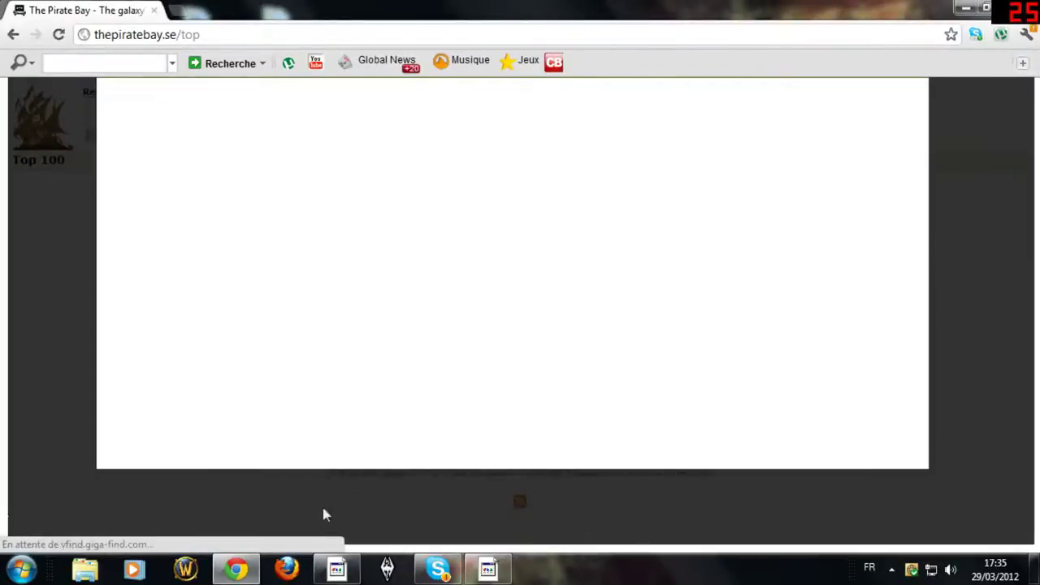
- Minimize the browser and move the DAEMON Tools Lite desktop shortcut over beside the Intro folder
{"action": "left_click", "coordinate": [965, 8]}
{"action": "left_click_drag", "start_coordinate": [488, 460], "coordinate": [626, 244]}
{"action": "left_click_drag", "start_coordinate": [626, 243], "coordinate": [408, 278]}
{"action": "left_click_drag", "start_coordinate": [299, 329], "coordinate": [407, 111]}
{"action": "left_click_drag", "start_coordinate": [409, 114], "coordinate": [429, 199]}
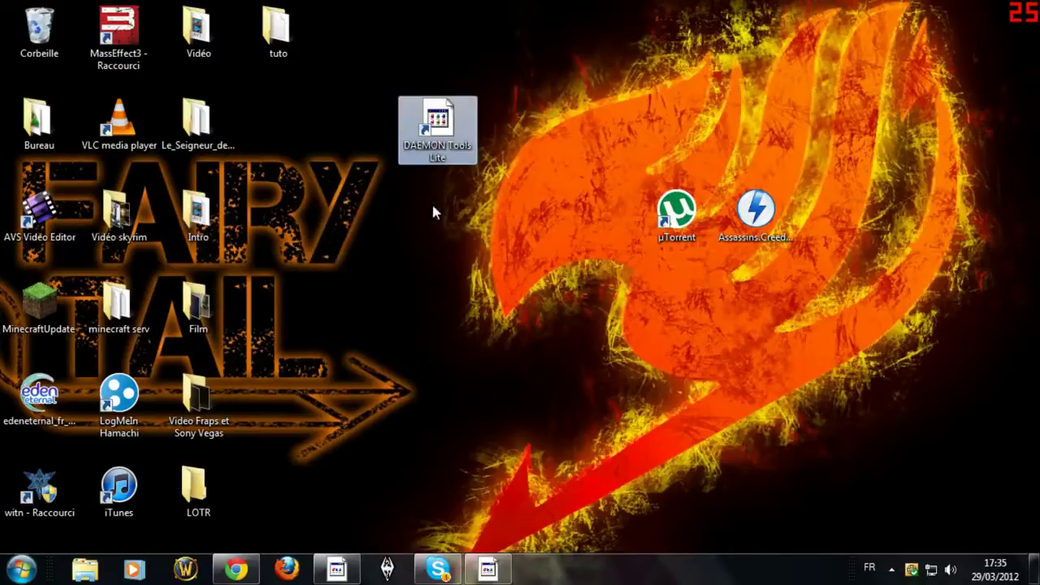
{"action": "left_click_drag", "start_coordinate": [423, 129], "coordinate": [358, 218]}
- Look through the contents of the Recycle Bin and close its window
{"action": "double_click", "coordinate": [39, 32]}
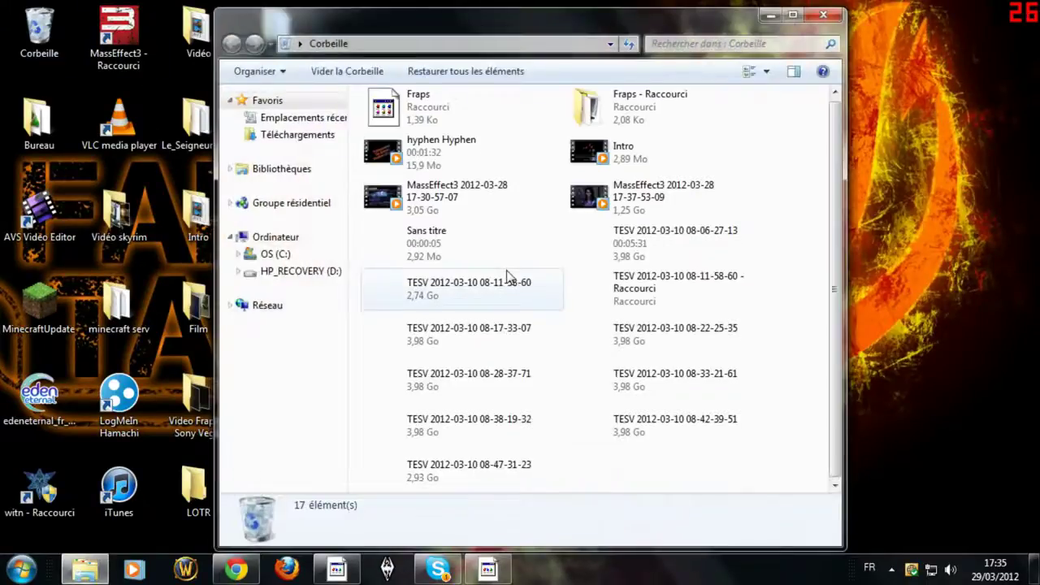
{"action": "left_click_drag", "start_coordinate": [707, 484], "coordinate": [528, 281]}
{"action": "left_click", "coordinate": [823, 15]}
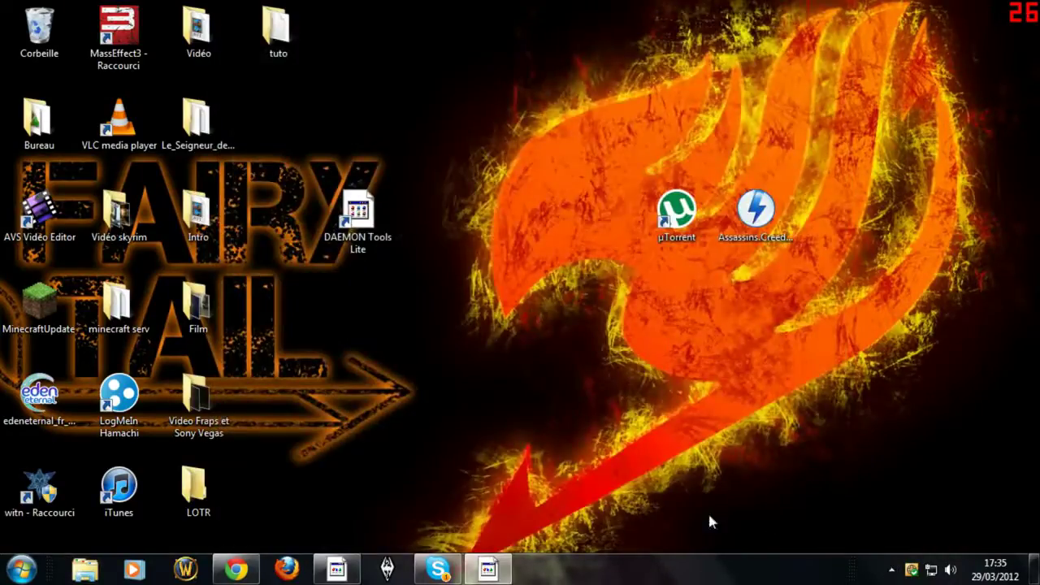
- Move the µTorrent desktop shortcut to the free area above the DAEMON Tools Lite shortcut
{"action": "left_click", "coordinate": [485, 571]}
{"action": "left_click", "coordinate": [486, 570]}
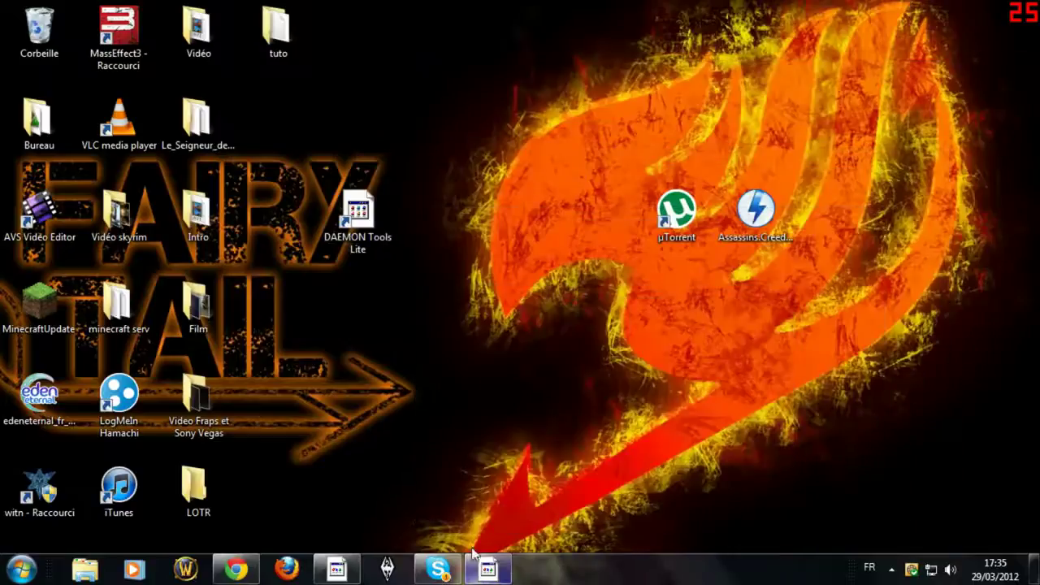
{"action": "left_click_drag", "start_coordinate": [677, 209], "coordinate": [470, 73]}
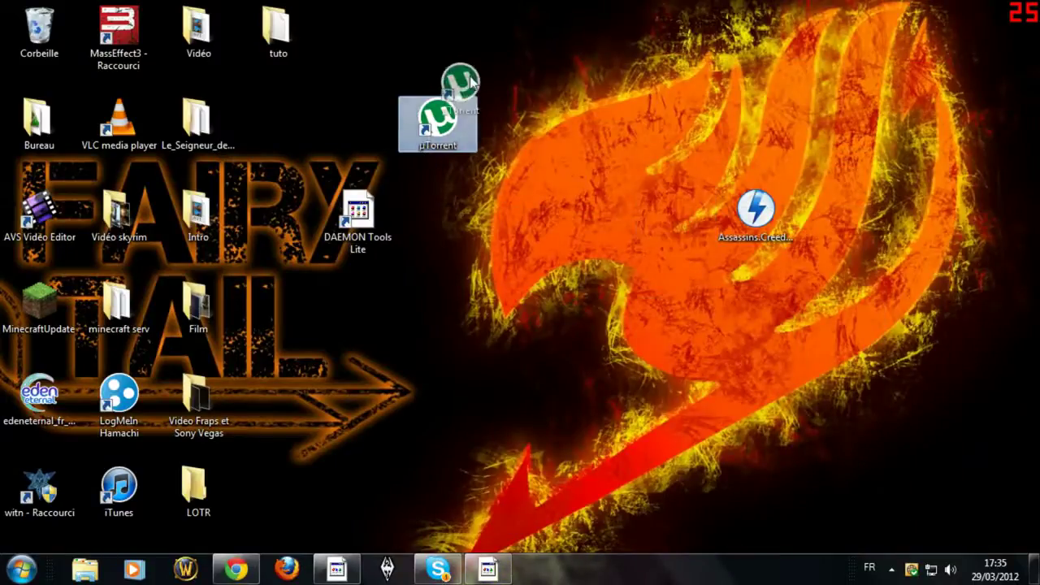
{"action": "left_click", "coordinate": [756, 210]}
{"action": "mouse_move", "coordinate": [756, 210]}
{"action": "left_mouse_down"}
{"action": "mouse_move", "coordinate": [805, 144]}
{"action": "mouse_move", "coordinate": [756, 211]}
{"action": "left_mouse_up"}
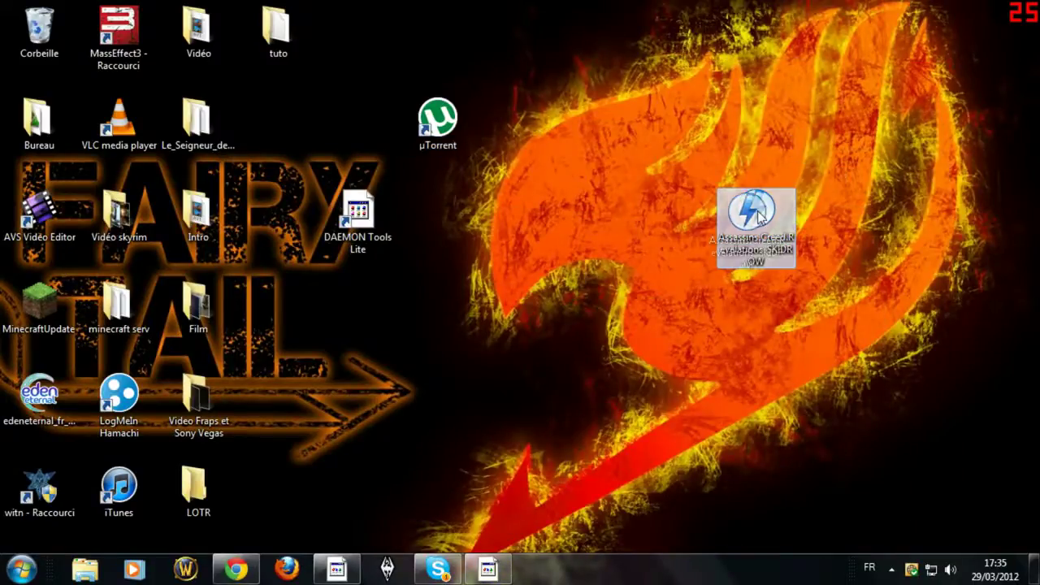
- Switch back to Chrome, return to the site's home page and open the Jeux category of the Top 100
{"action": "double_click", "coordinate": [361, 215]}
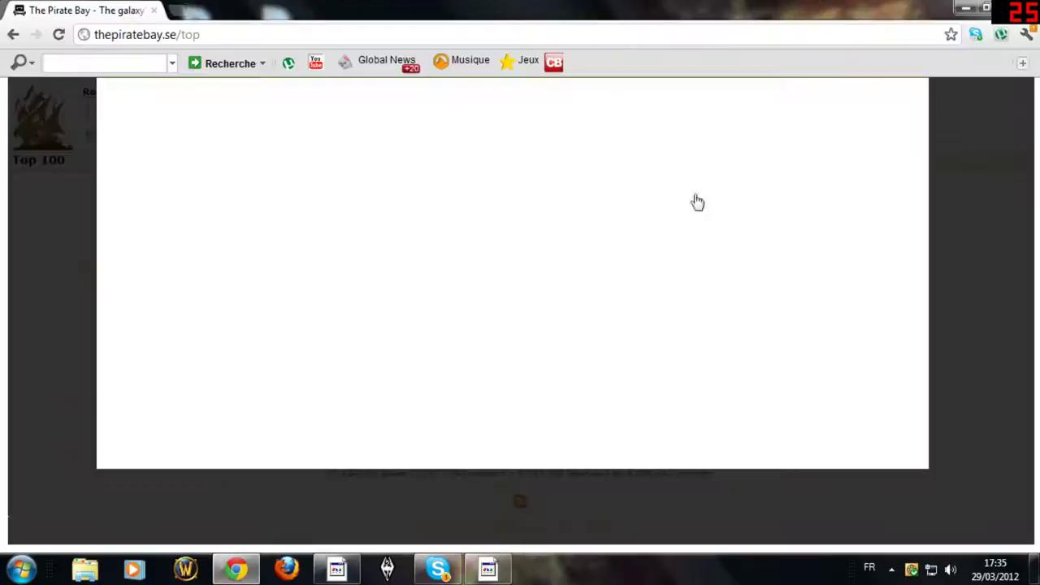
{"action": "left_click", "coordinate": [16, 37]}
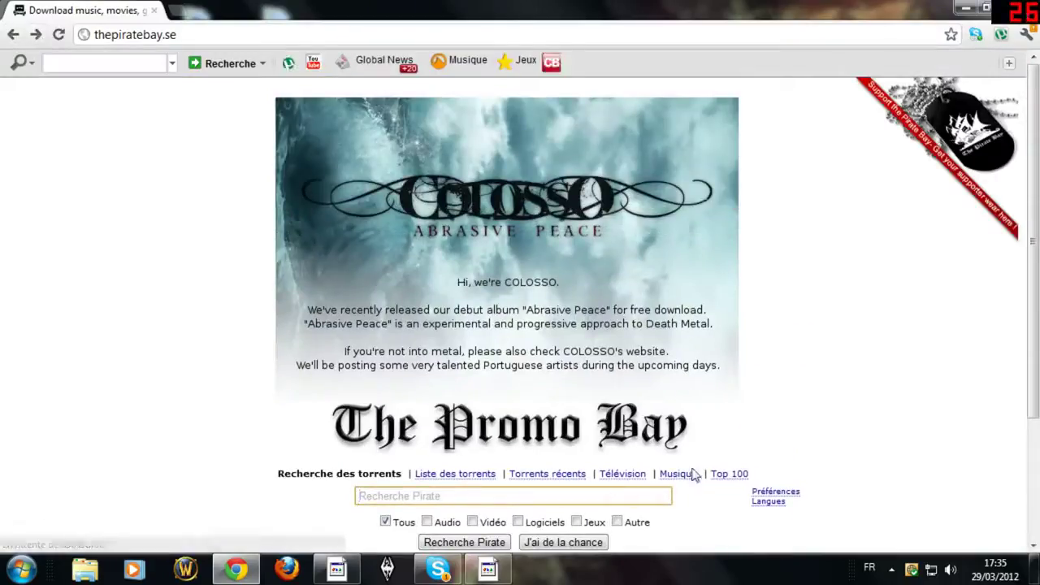
{"action": "left_click", "coordinate": [738, 474]}
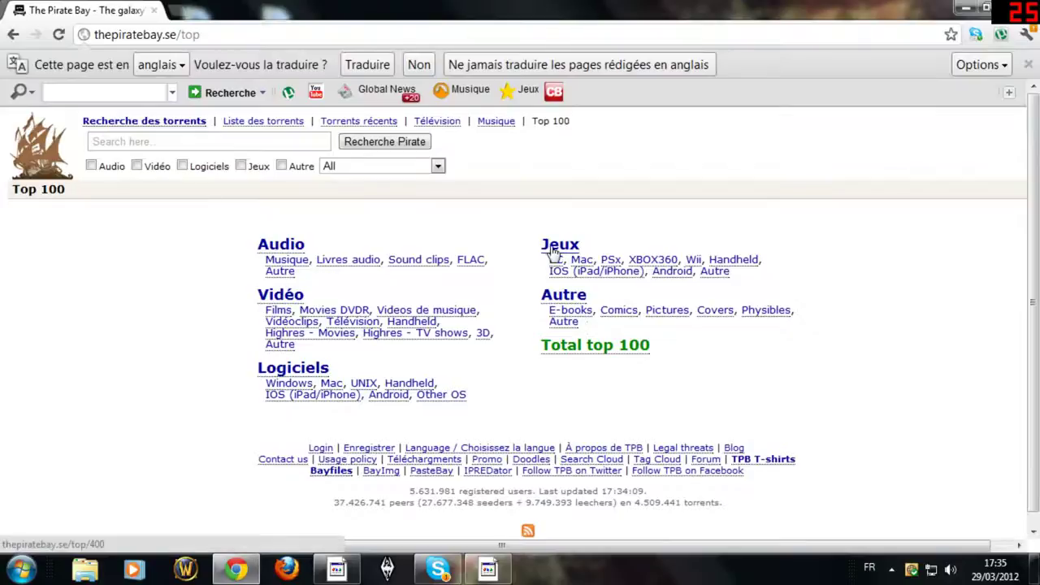
{"action": "left_click", "coordinate": [553, 253]}
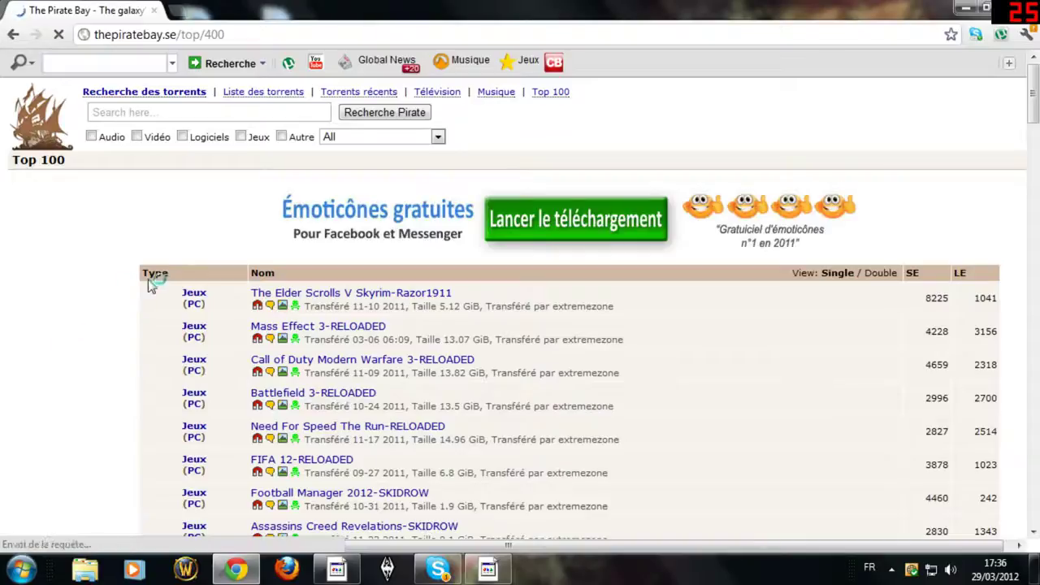
- Browse the Top 100 games list, dismissing the translation bar, and open the Assassins Creed Revelations-SKIDROW entry
{"action": "scroll", "coordinate": [54, 264], "scroll_direction": "down", "scroll_amount": 3}
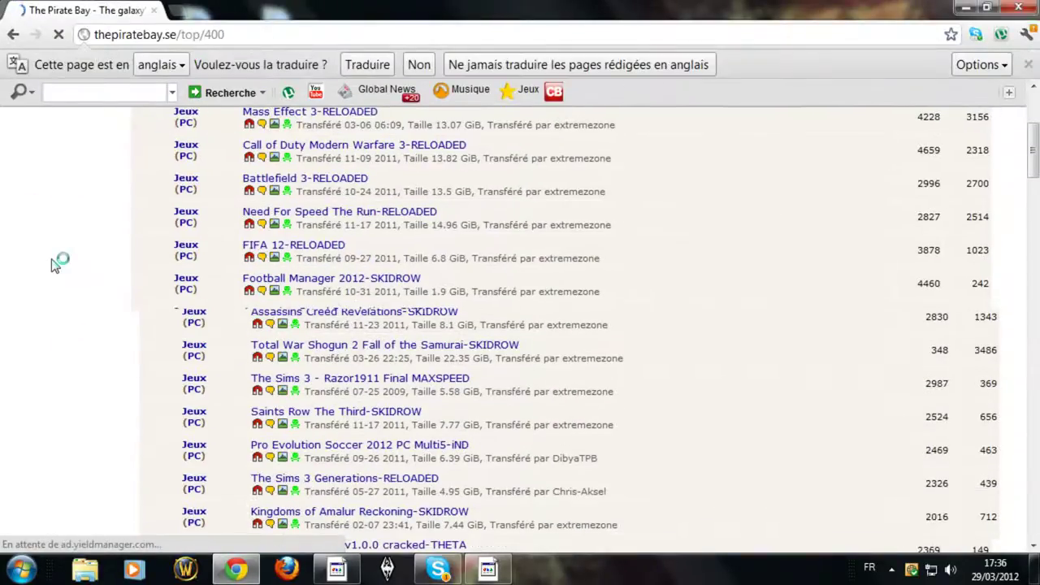
{"action": "scroll", "coordinate": [54, 264], "scroll_direction": "up", "scroll_amount": 3}
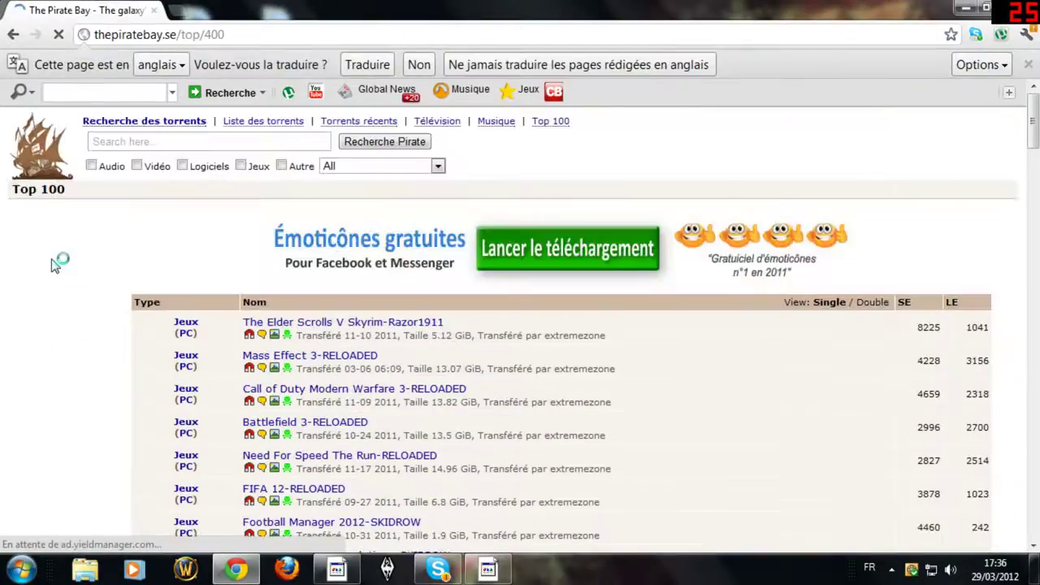
{"action": "left_click", "coordinate": [1030, 65]}
{"action": "scroll", "coordinate": [783, 198], "scroll_direction": "down", "scroll_amount": 3}
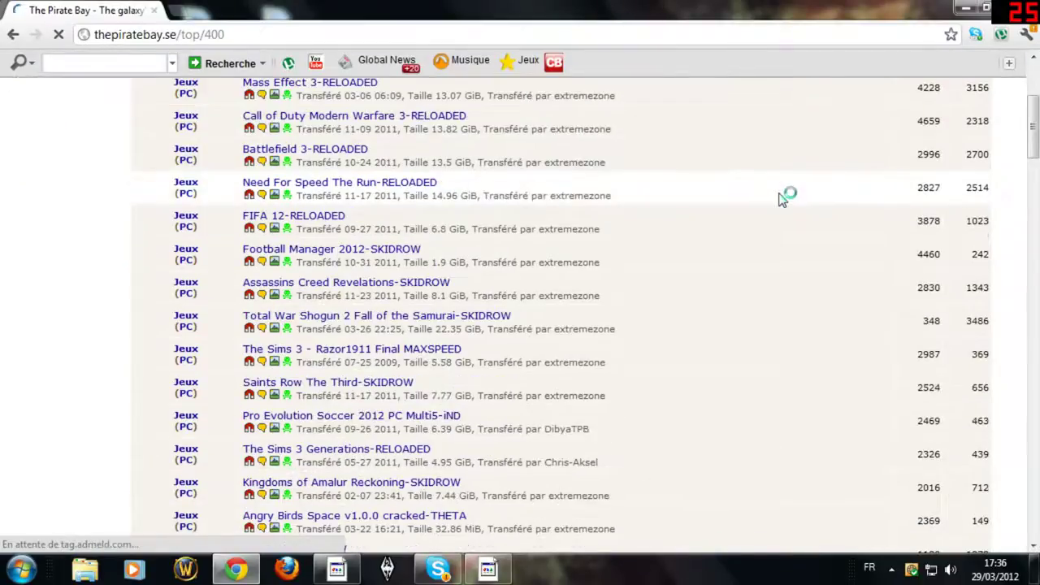
{"action": "scroll", "coordinate": [389, 389], "scroll_direction": "up", "scroll_amount": 3}
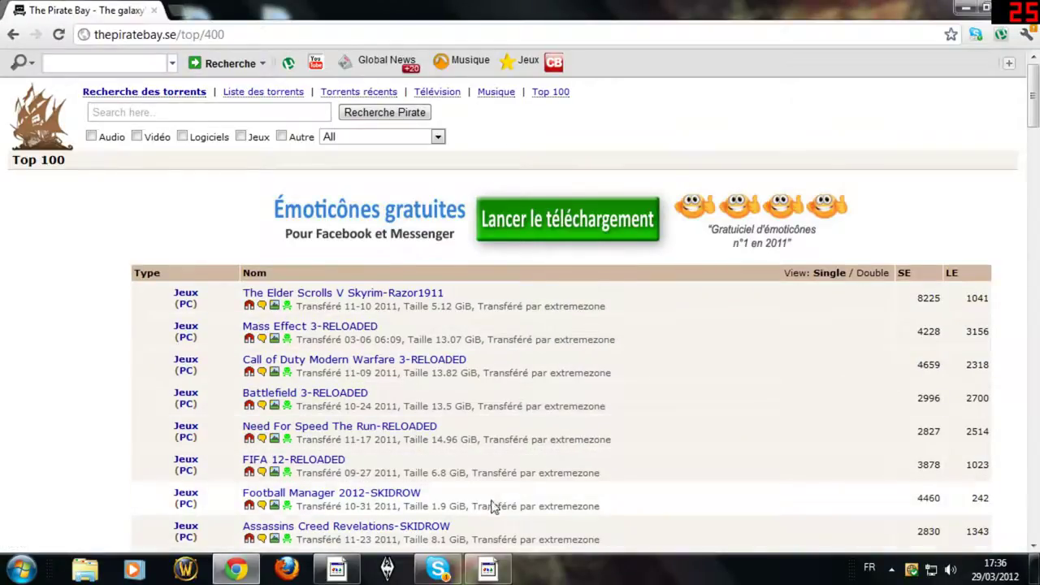
{"action": "scroll", "coordinate": [553, 480], "scroll_direction": "down", "scroll_amount": 1}
{"action": "scroll", "coordinate": [571, 501], "scroll_direction": "down", "scroll_amount": 1}
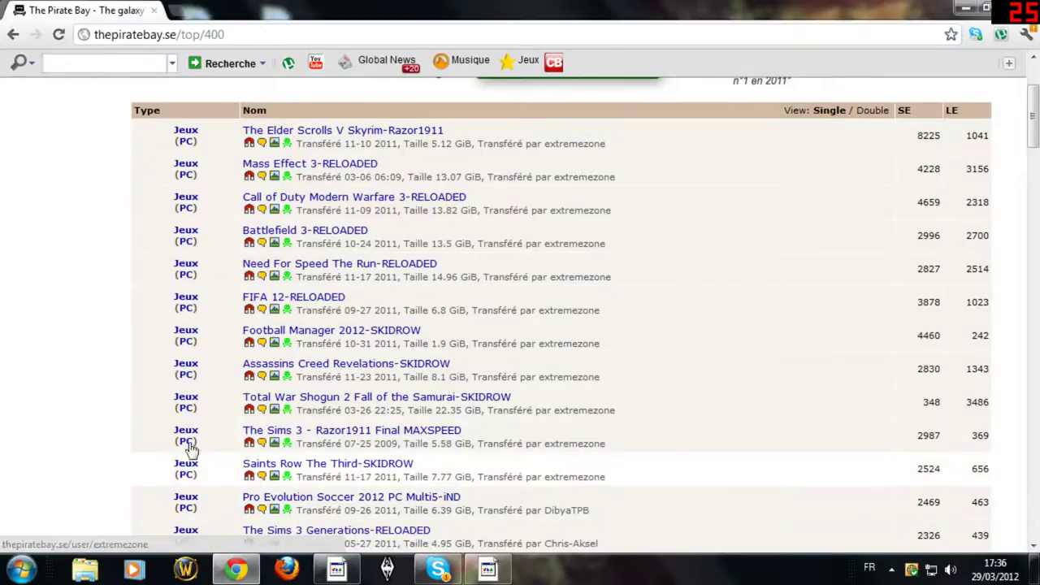
{"action": "left_click", "coordinate": [395, 367]}
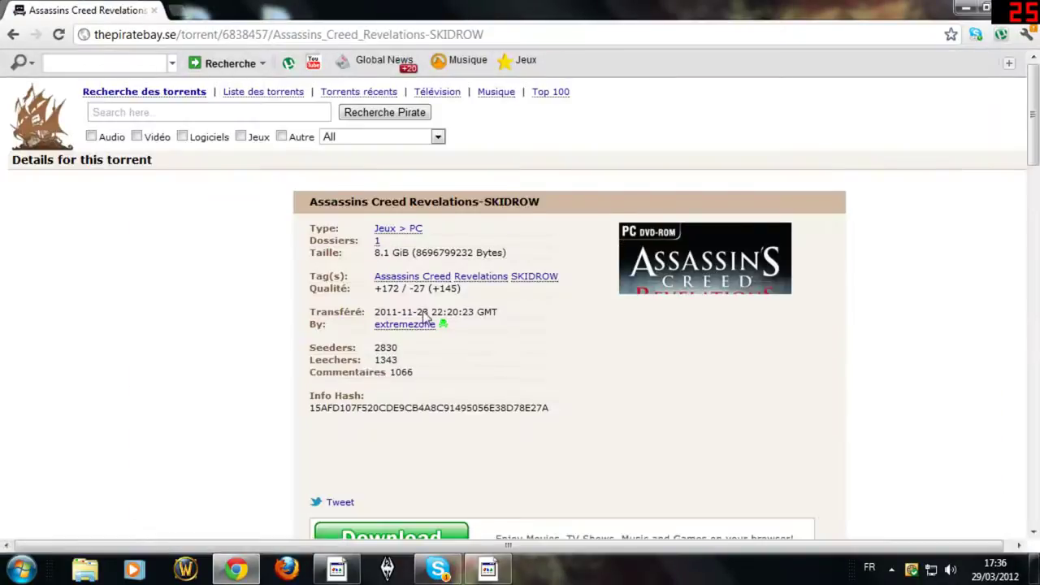
- Review the torrent's details page and send the GET THIS TORRENT magnet link to µTorrent
{"action": "scroll", "coordinate": [500, 313], "scroll_direction": "down", "scroll_amount": 5}
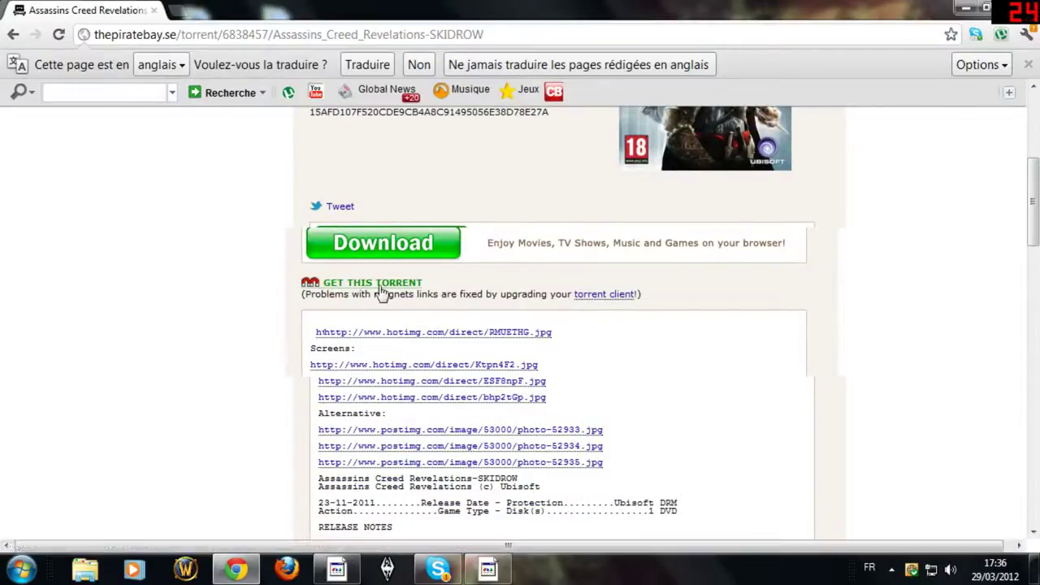
{"action": "scroll", "coordinate": [383, 295], "scroll_direction": "down", "scroll_amount": 1}
{"action": "scroll", "coordinate": [384, 308], "scroll_direction": "up", "scroll_amount": 2}
{"action": "scroll", "coordinate": [810, 469], "scroll_direction": "down", "scroll_amount": 2}
{"action": "scroll", "coordinate": [801, 457], "scroll_direction": "up", "scroll_amount": 5}
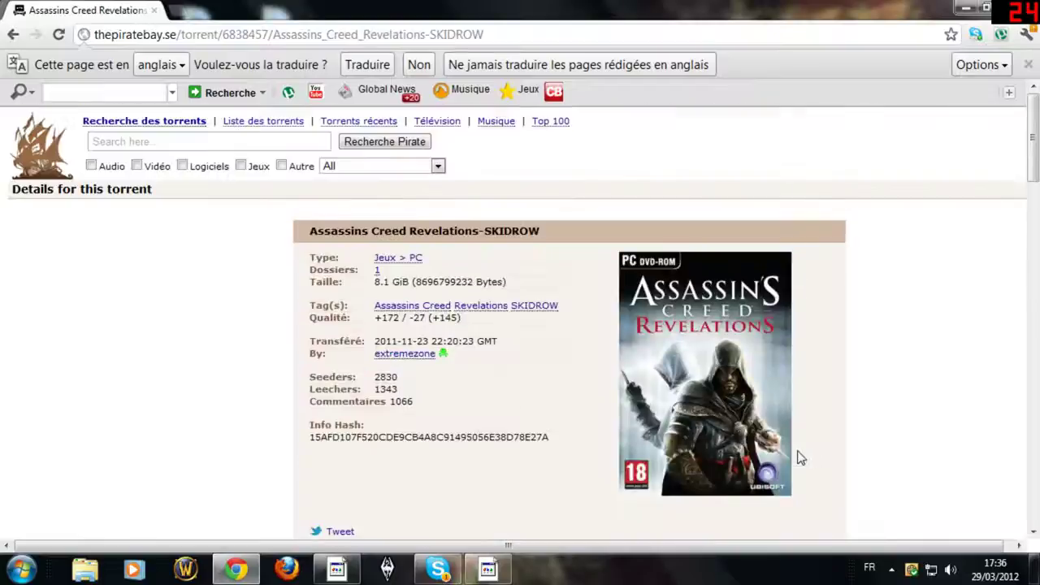
{"action": "scroll", "coordinate": [653, 458], "scroll_direction": "down", "scroll_amount": 3}
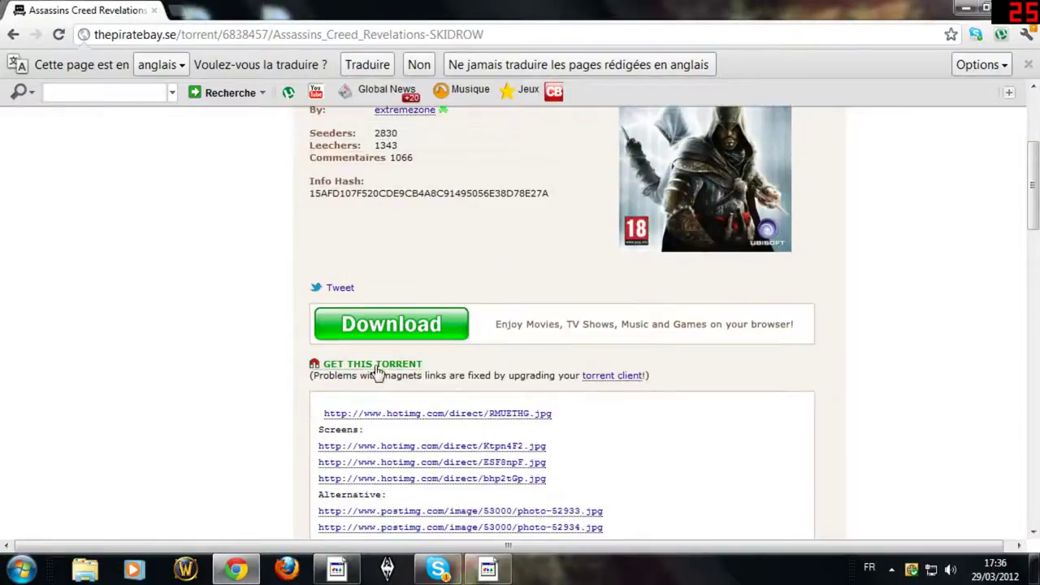
{"action": "left_click", "coordinate": [376, 369]}
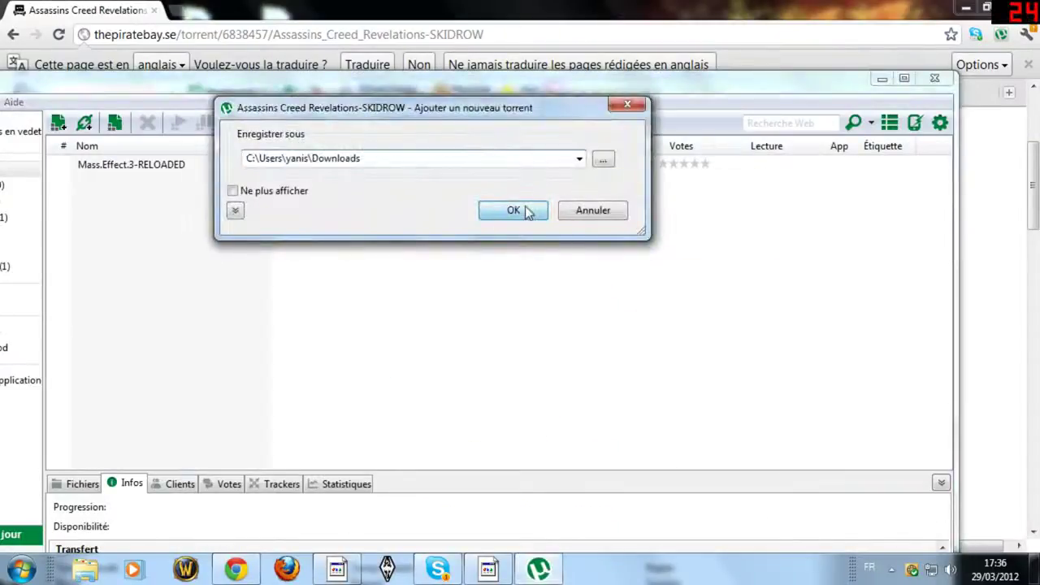
- Add the Assassins Creed Revelations-SKIDROW torrent with the Downloads folder as its destination and remove it from the torrent list
{"action": "left_click", "coordinate": [529, 212]}
{"action": "left_click", "coordinate": [275, 182]}
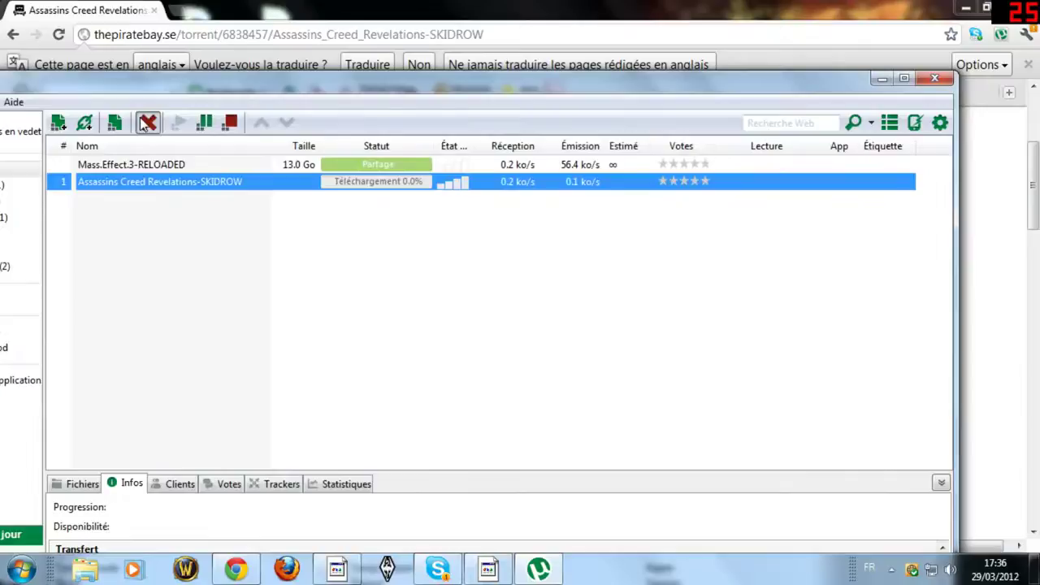
{"action": "key", "text": "Delete"}
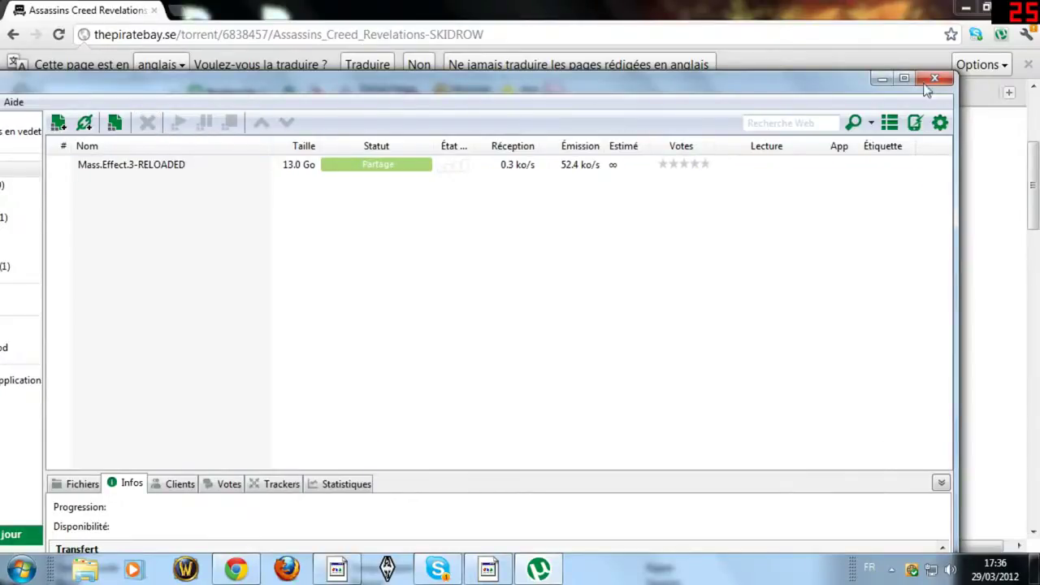
- Minimise the µTorrent and Chrome windows to clear the desktop
{"action": "left_click", "coordinate": [890, 77]}
{"action": "left_click_drag", "start_coordinate": [907, 10], "coordinate": [817, 55]}
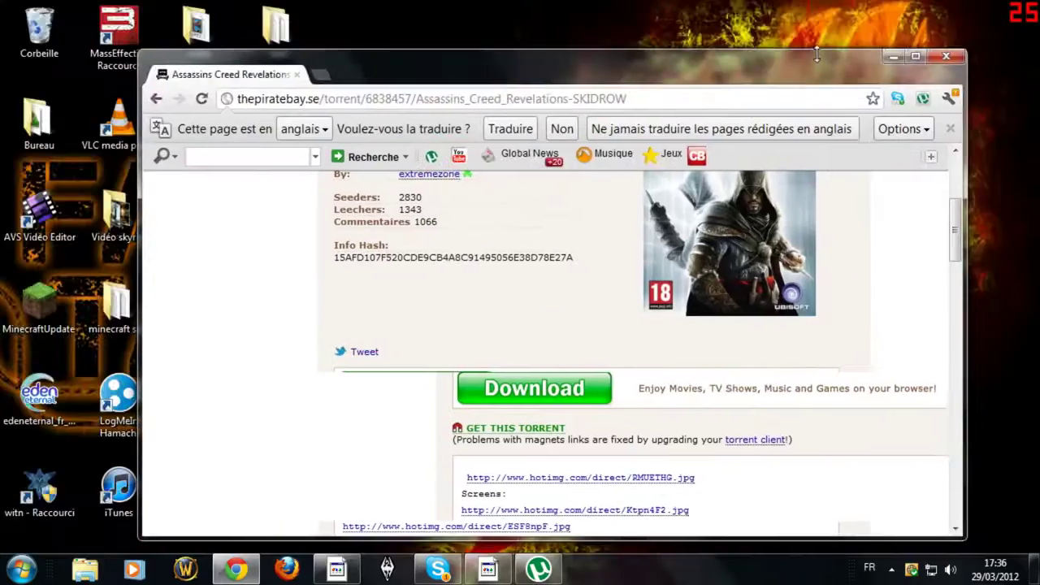
{"action": "left_click", "coordinate": [893, 57]}
- Rearrange the desktop icons so µTorrent sits beside DAEMON Tools Lite and the Assassins.Creed.Revelations-SKIDROW image sits one row higher
{"action": "left_click_drag", "start_coordinate": [437, 117], "coordinate": [480, 210]}
{"action": "left_click_drag", "start_coordinate": [357, 211], "coordinate": [437, 212]}
{"action": "left_click_drag", "start_coordinate": [736, 206], "coordinate": [735, 122]}
{"action": "left_click_drag", "start_coordinate": [899, 96], "coordinate": [661, 233]}
{"action": "left_click_drag", "start_coordinate": [755, 97], "coordinate": [693, 355]}
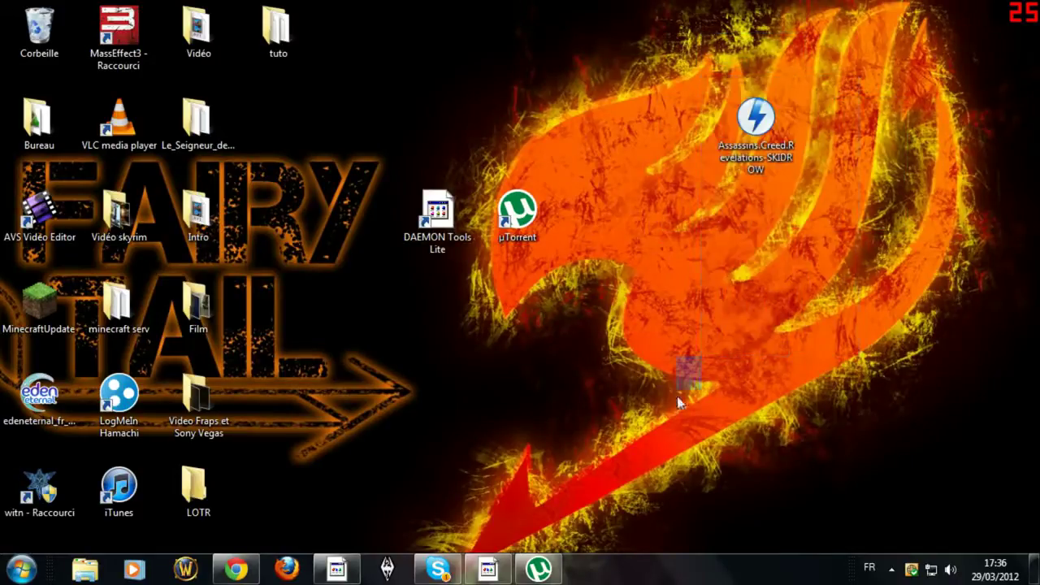
- Open DAEMON Tools Lite and remove the empty virtual drive [DT - 3] (M:)
{"action": "left_click", "coordinate": [426, 220]}
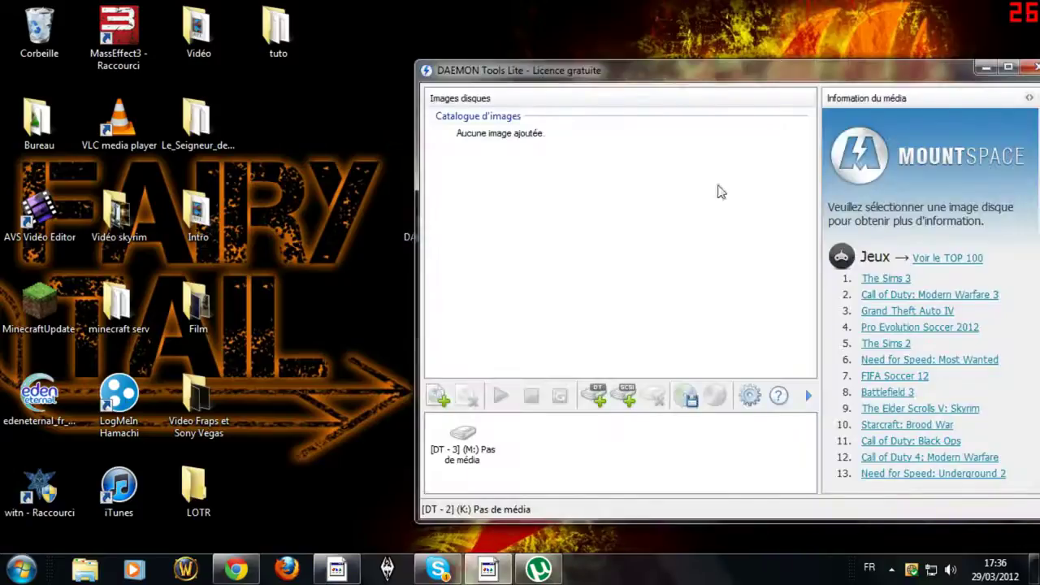
{"action": "left_click_drag", "start_coordinate": [709, 79], "coordinate": [535, 52]}
{"action": "left_click", "coordinate": [287, 412]}
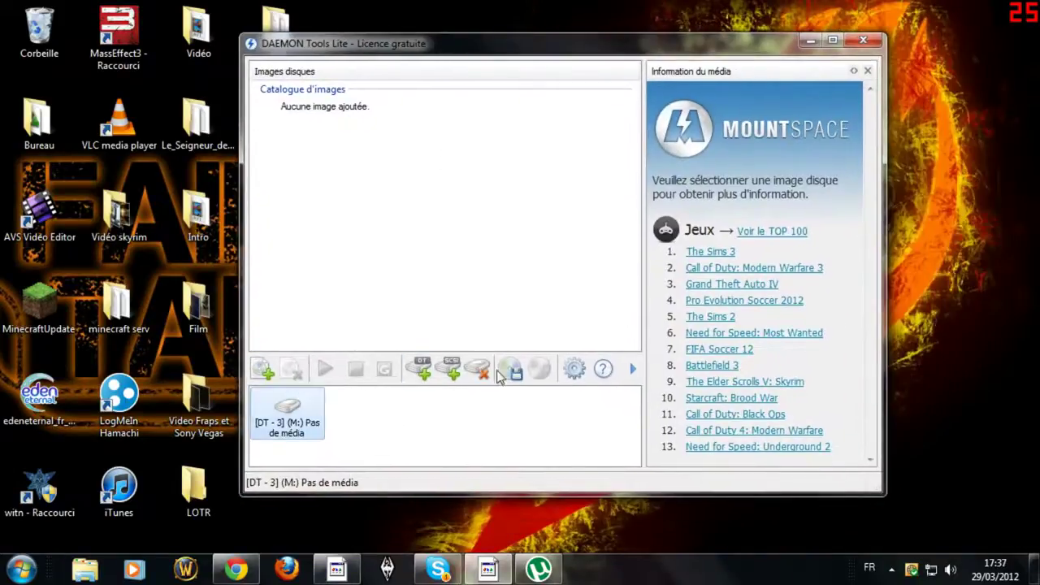
{"action": "left_click", "coordinate": [486, 372]}
{"action": "left_click", "coordinate": [611, 312]}
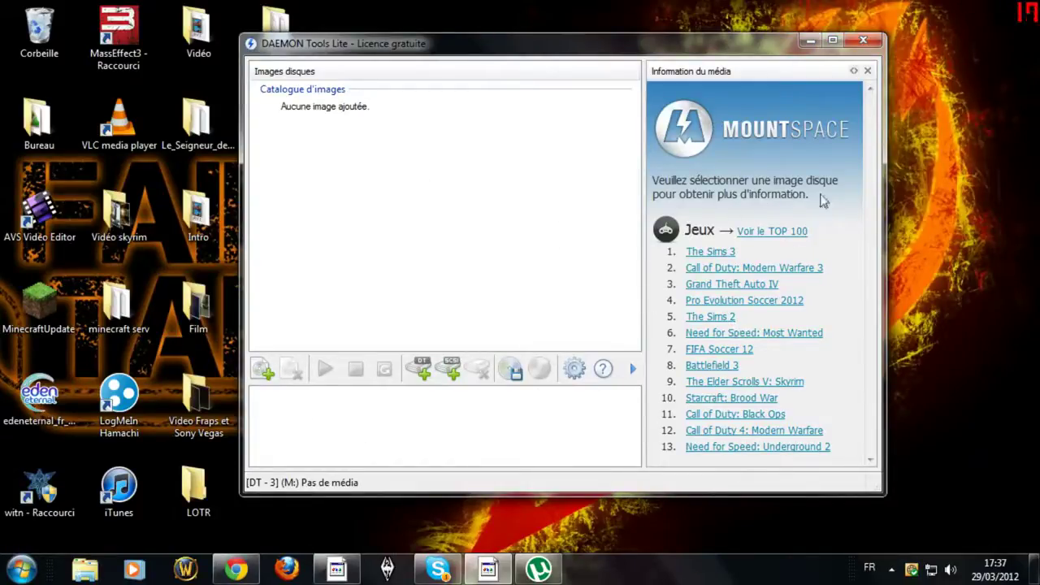
- Create a DT virtual drive and mount the desktop's Assassins.Creed.Revelations-SKIDROW.iso on it through the image catalogue
{"action": "left_click", "coordinate": [423, 368]}
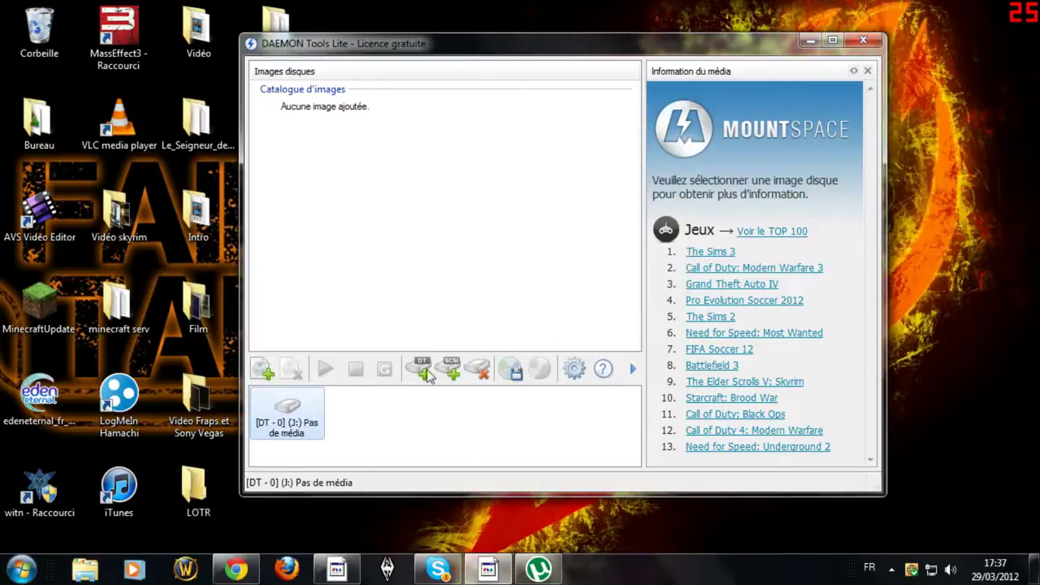
{"action": "left_click_drag", "start_coordinate": [782, 60], "coordinate": [559, 73]}
{"action": "left_click_drag", "start_coordinate": [759, 134], "coordinate": [150, 186]}
{"action": "left_click_drag", "start_coordinate": [361, 63], "coordinate": [623, 57]}
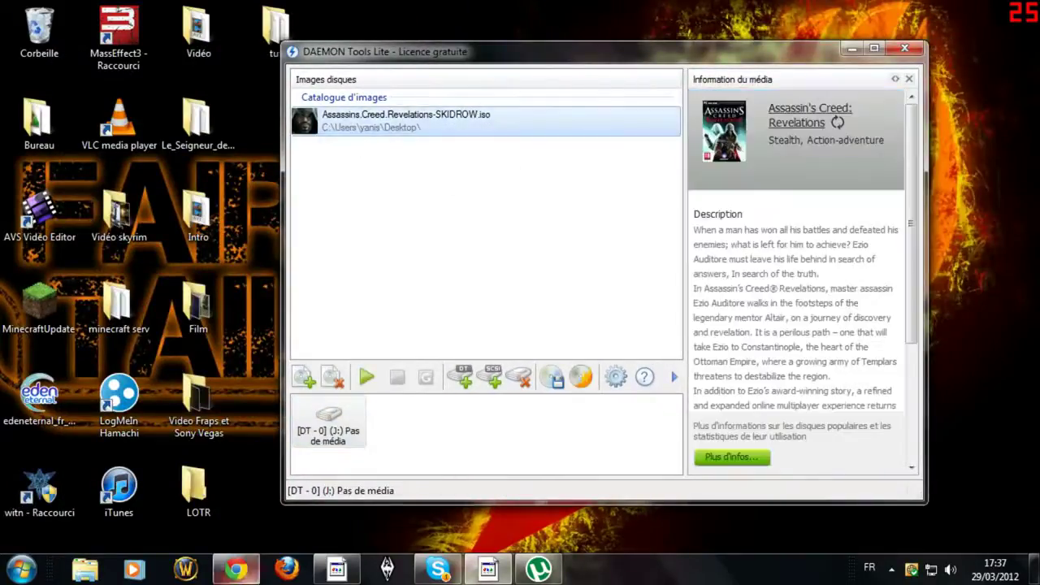
{"action": "left_click_drag", "start_coordinate": [323, 116], "coordinate": [329, 419]}
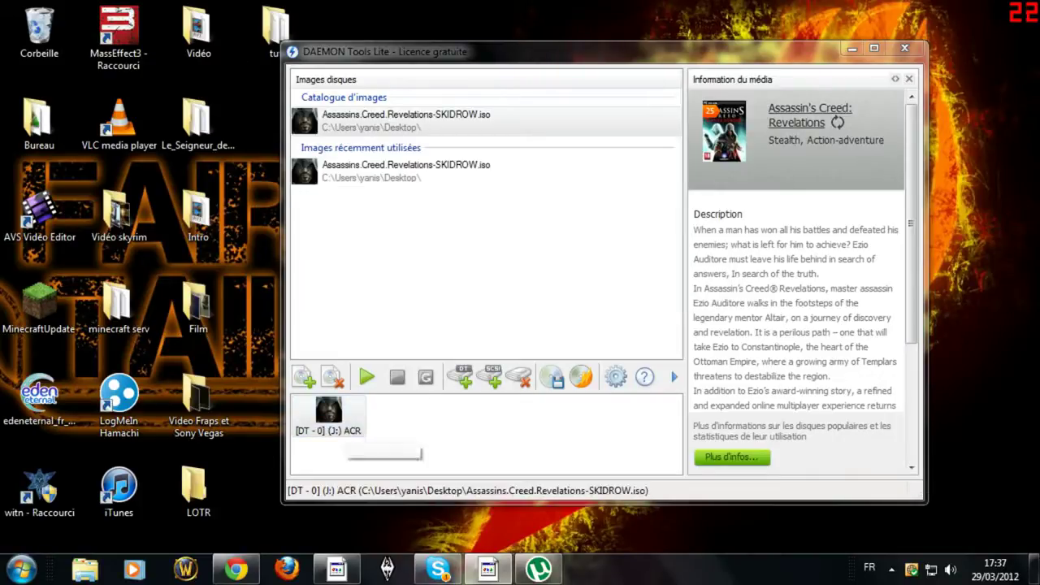
- Launch the game's installer from the mounted ACR drive and choose Français (Standard) as the installation language
{"action": "double_click", "coordinate": [346, 416]}
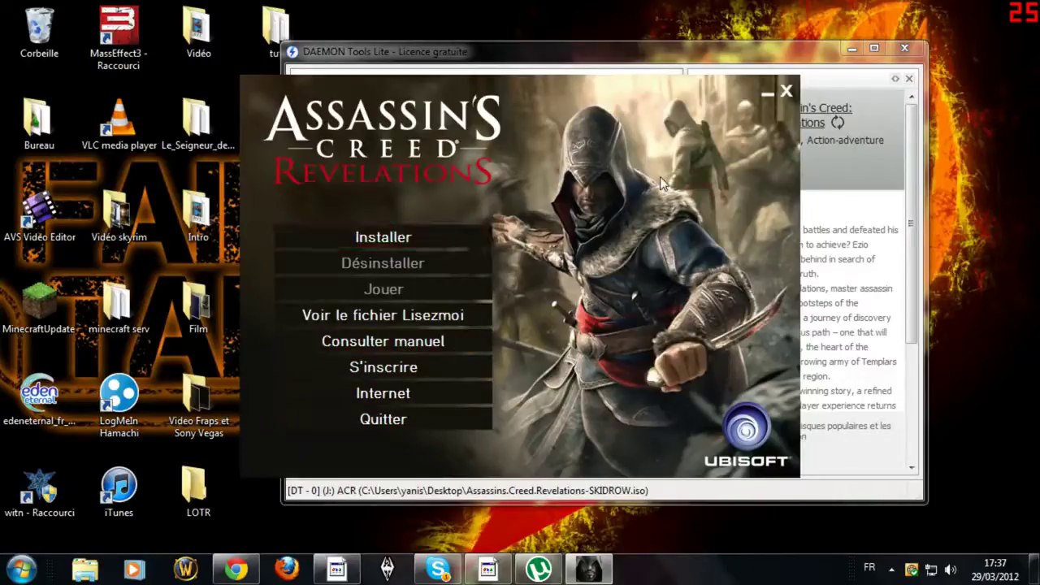
{"action": "left_click", "coordinate": [383, 236]}
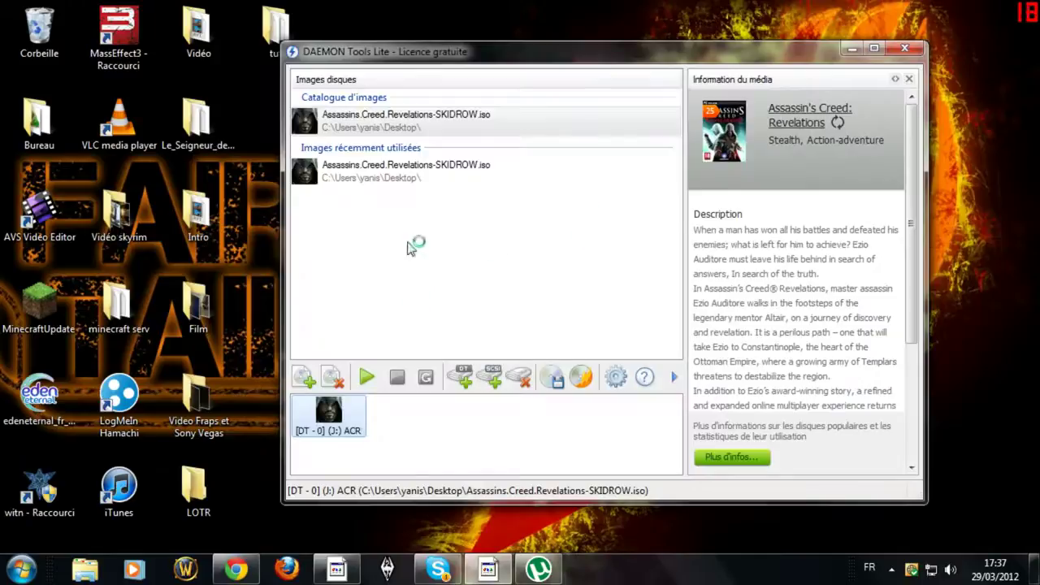
{"action": "left_click", "coordinate": [852, 51]}
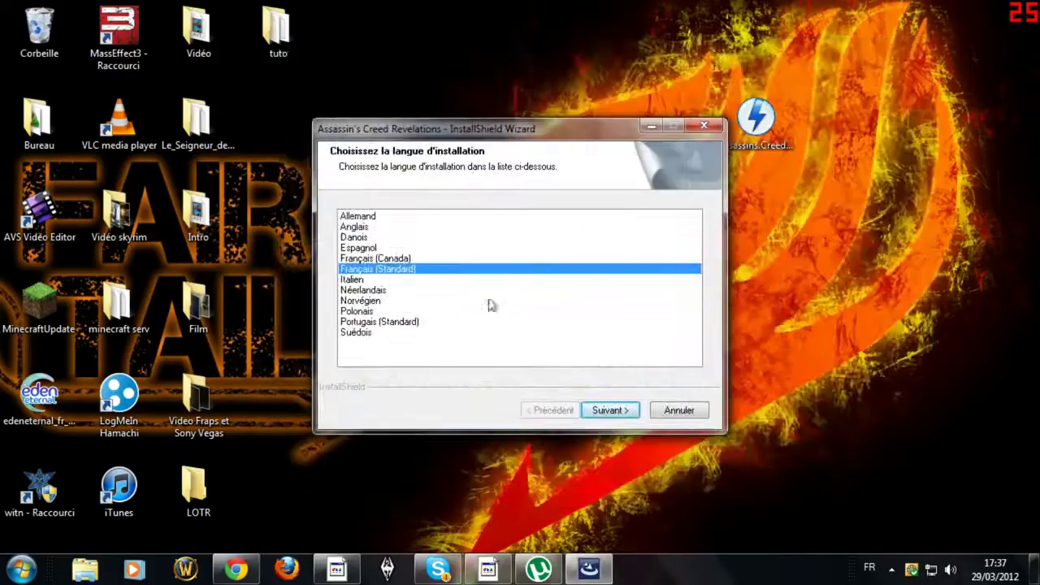
{"action": "left_click", "coordinate": [624, 412]}
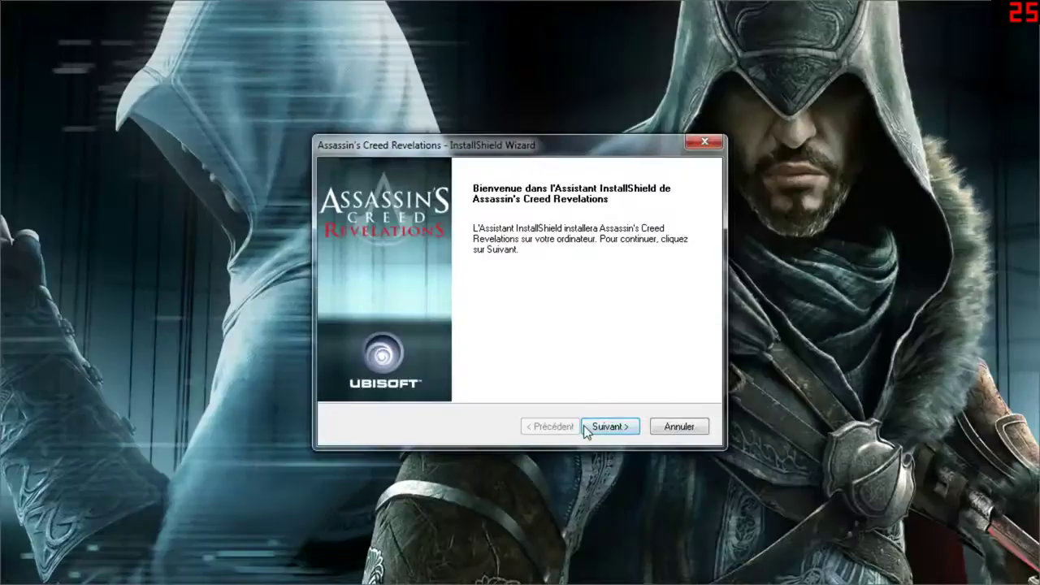
- Accept the licence agreement and start installing Assassin's Creed Revelations in the default Ubisoft folder under Program Files (x86)
{"action": "left_click", "coordinate": [624, 427]}
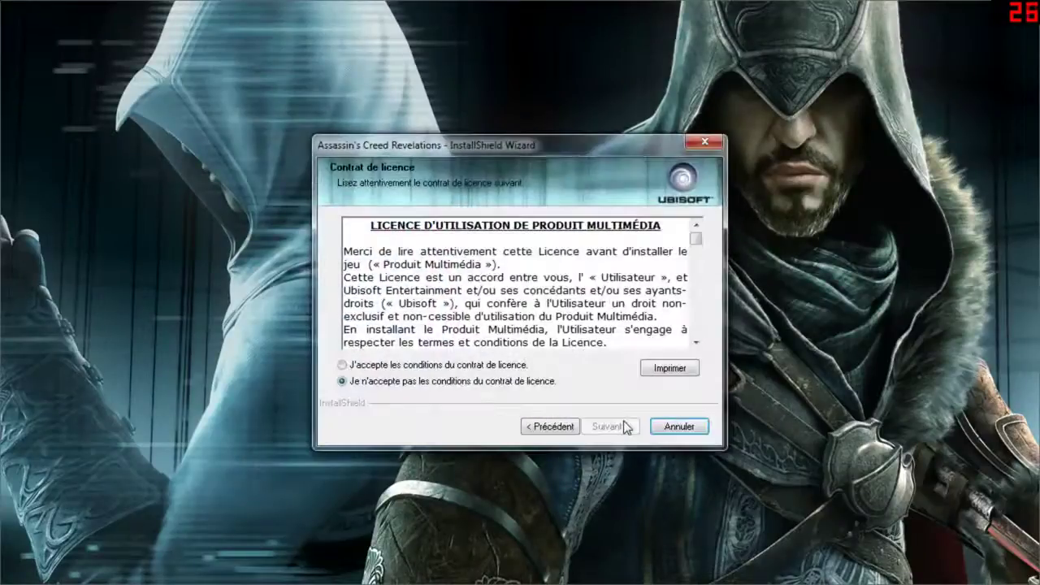
{"action": "left_click", "coordinate": [449, 365]}
{"action": "left_click", "coordinate": [609, 427]}
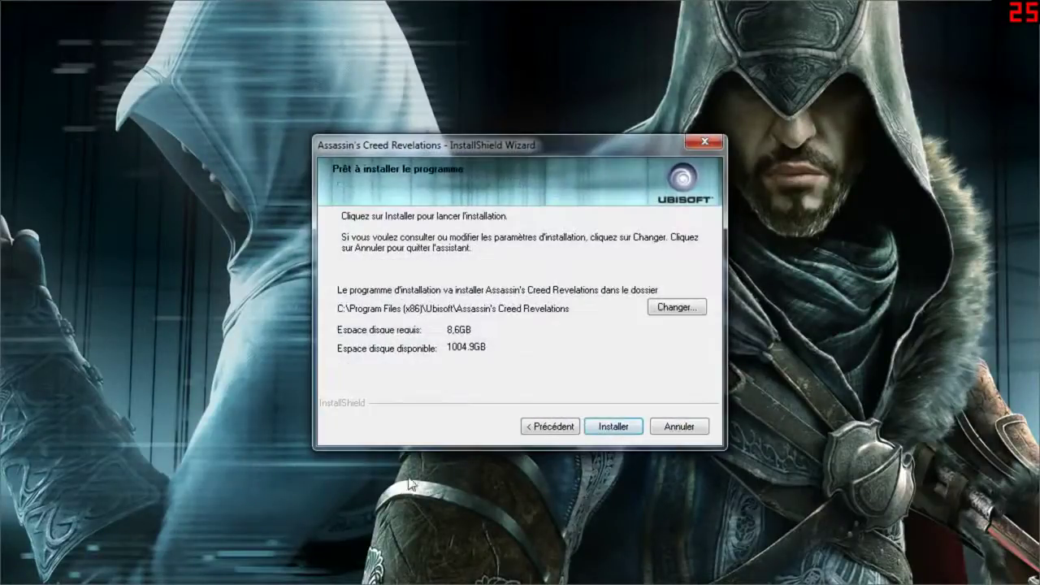
{"action": "left_click", "coordinate": [611, 427]}
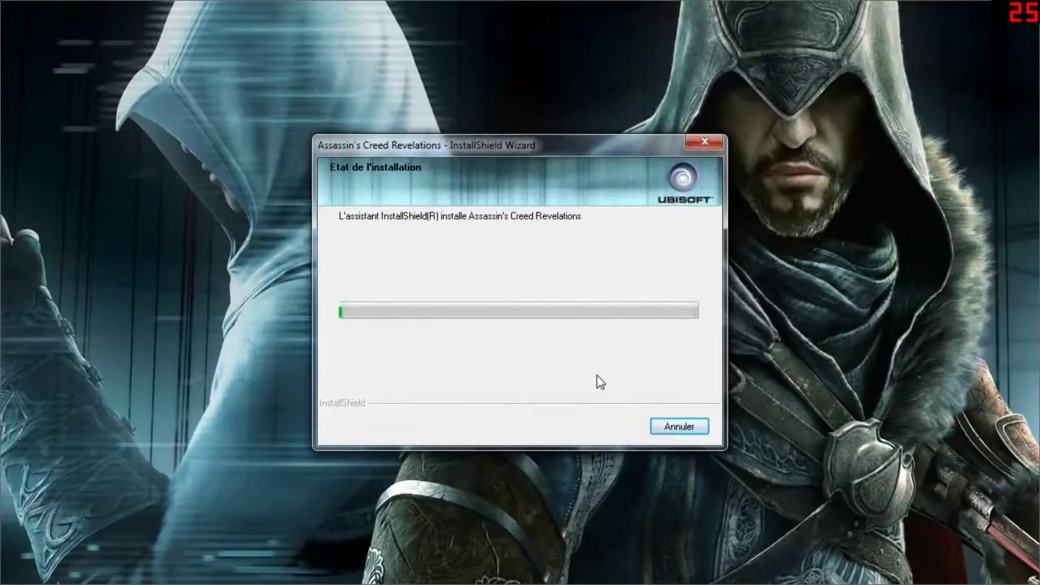
- Open the Computer window while the installation runs and display the contents of the mounted BD-ROM drive (J:) ACR
{"action": "key", "text": "super"}
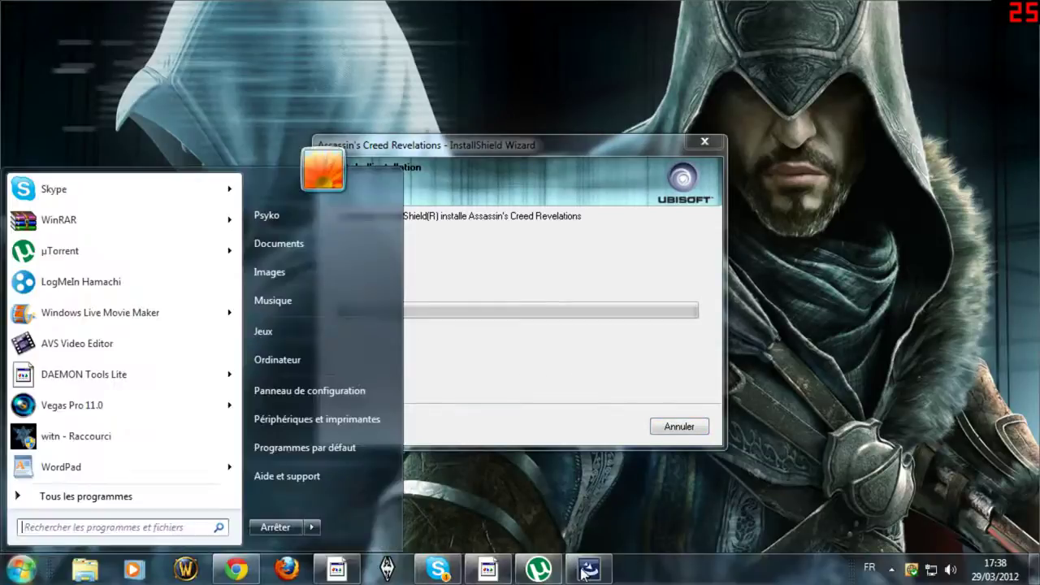
{"action": "right_click", "coordinate": [584, 572]}
{"action": "key", "text": "super"}
{"action": "left_click", "coordinate": [294, 364]}
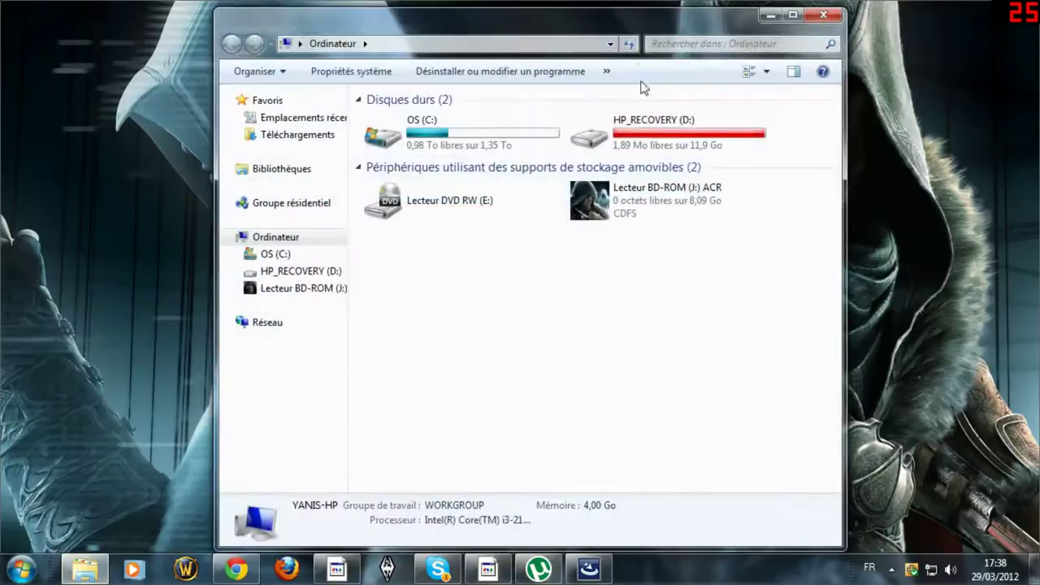
{"action": "right_click", "coordinate": [639, 209]}
{"action": "left_click", "coordinate": [658, 249]}
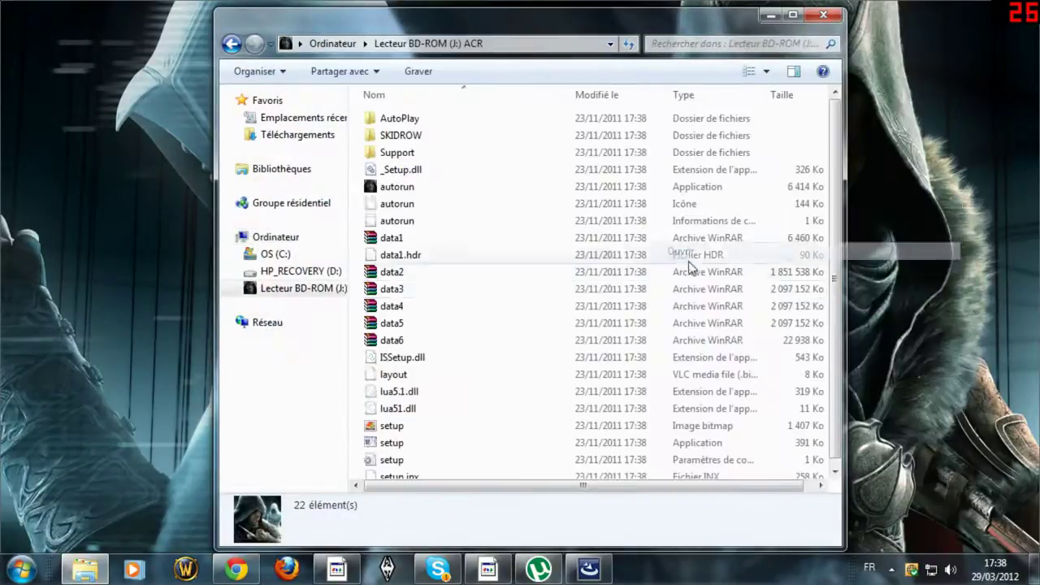
- Examine the disc's SKIDROW folder and its orbit subfolder, and go back out of orbit
{"action": "scroll", "coordinate": [517, 118], "scroll_direction": "down", "scroll_amount": 1}
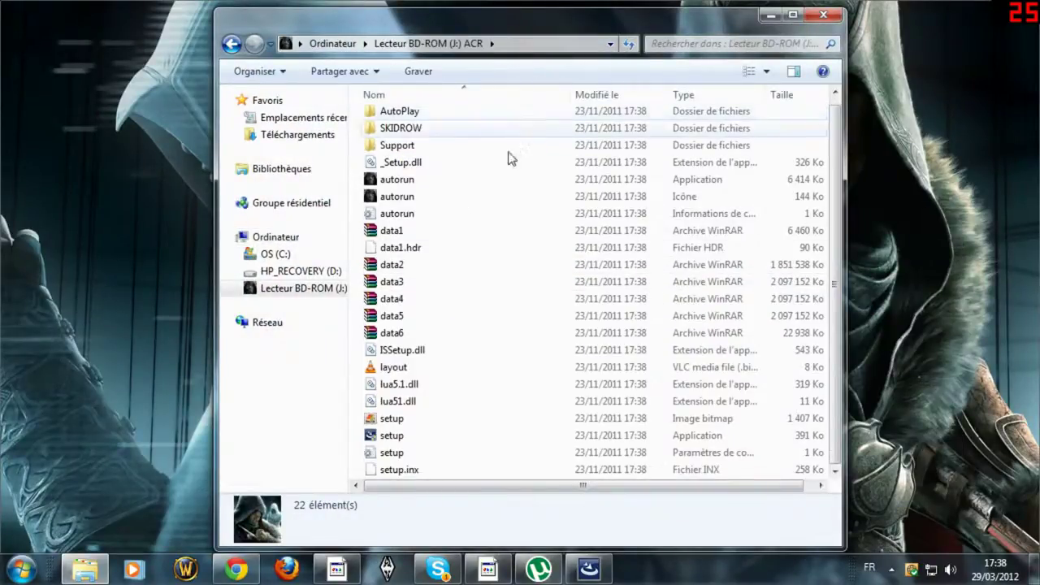
{"action": "scroll", "coordinate": [426, 443], "scroll_direction": "up", "scroll_amount": 1}
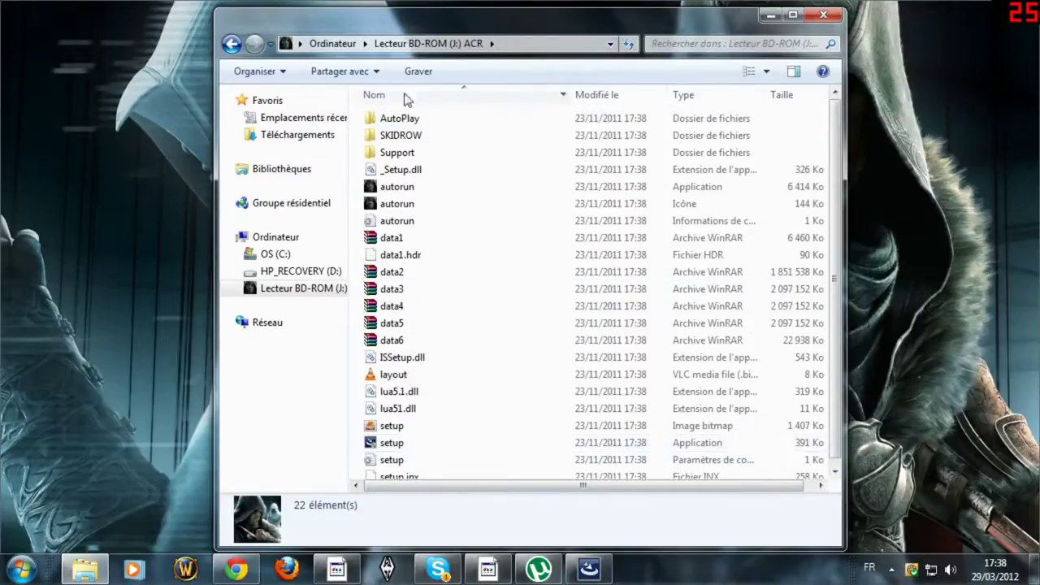
{"action": "double_click", "coordinate": [417, 140]}
{"action": "left_click_drag", "start_coordinate": [495, 395], "coordinate": [406, 431]}
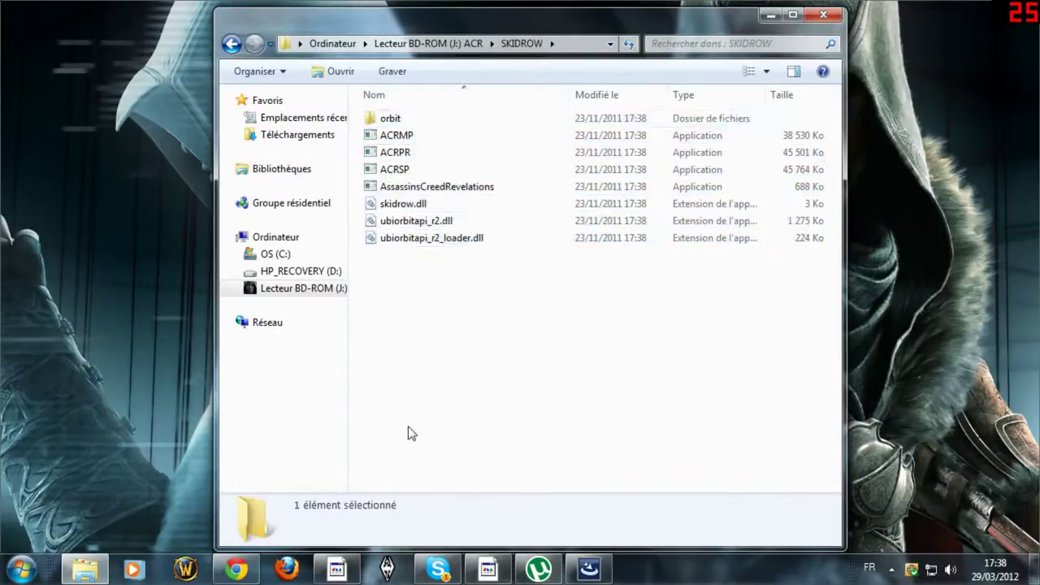
{"action": "double_click", "coordinate": [429, 117]}
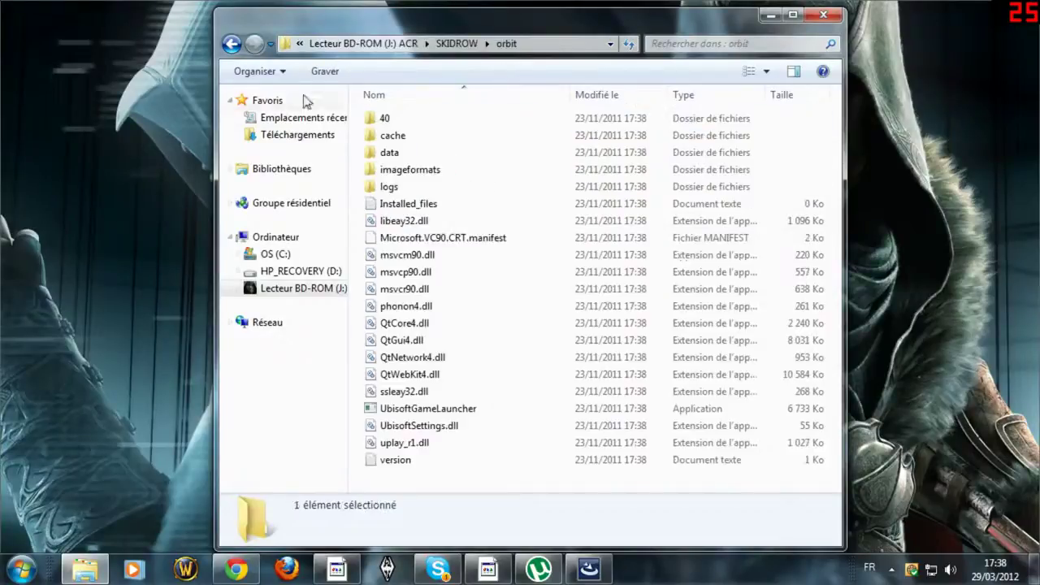
{"action": "left_click", "coordinate": [231, 43]}
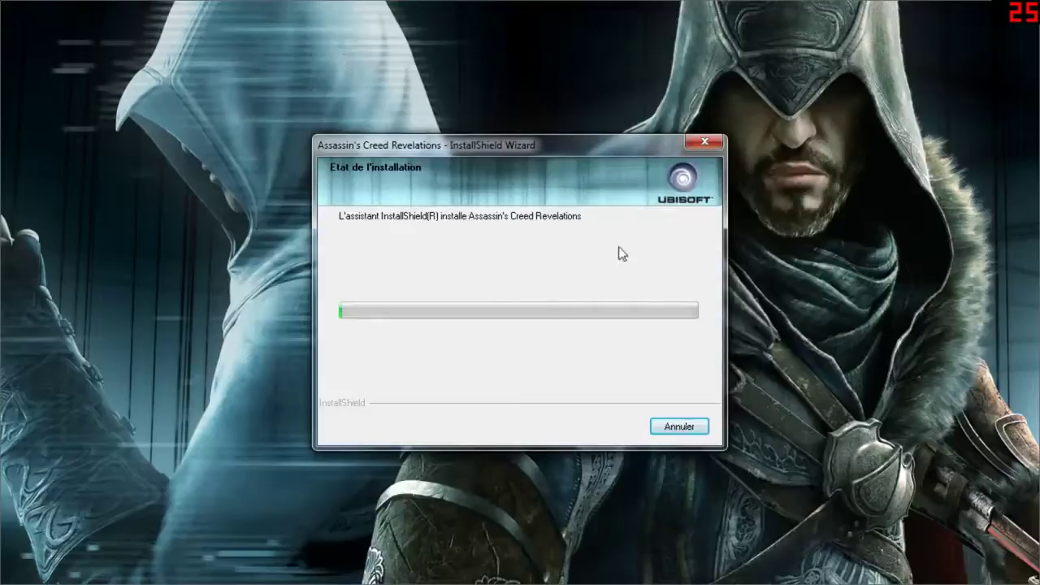
{"action": "key", "text": "super"}
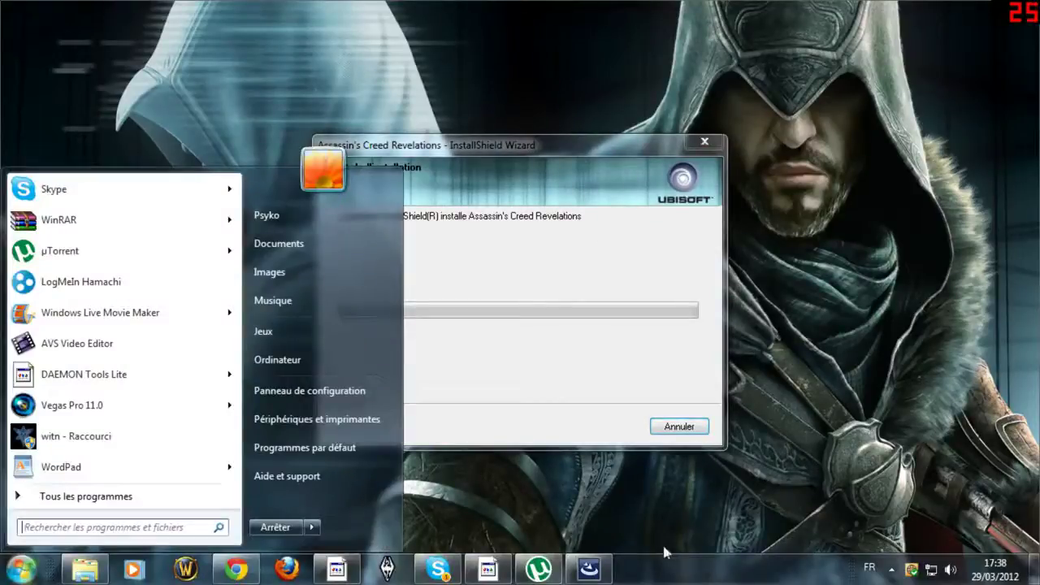
{"action": "key", "text": "super"}
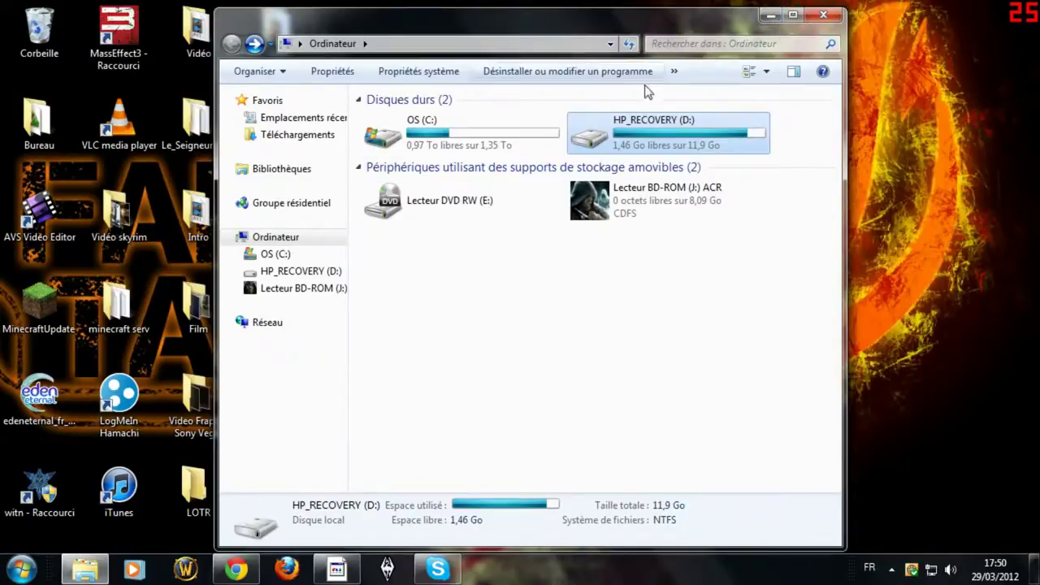
- Minimise the Computer window and shift the DAEMON Tools Lite, µTorrent and game image icons one grid cell up and to the right
{"action": "left_click", "coordinate": [768, 16]}
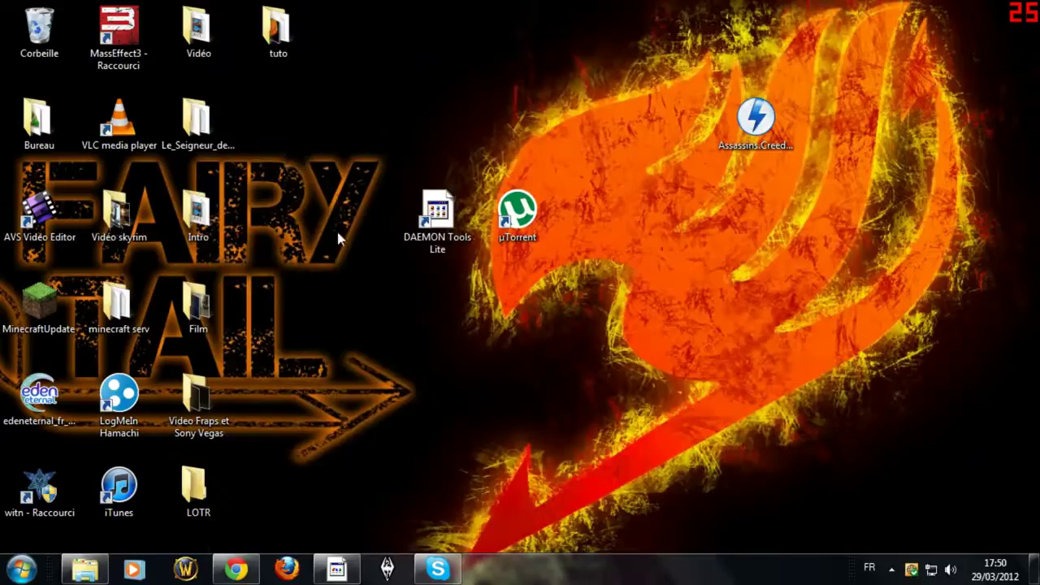
{"action": "left_click_drag", "start_coordinate": [801, 86], "coordinate": [564, 111]}
{"action": "left_click", "coordinate": [22, 568]}
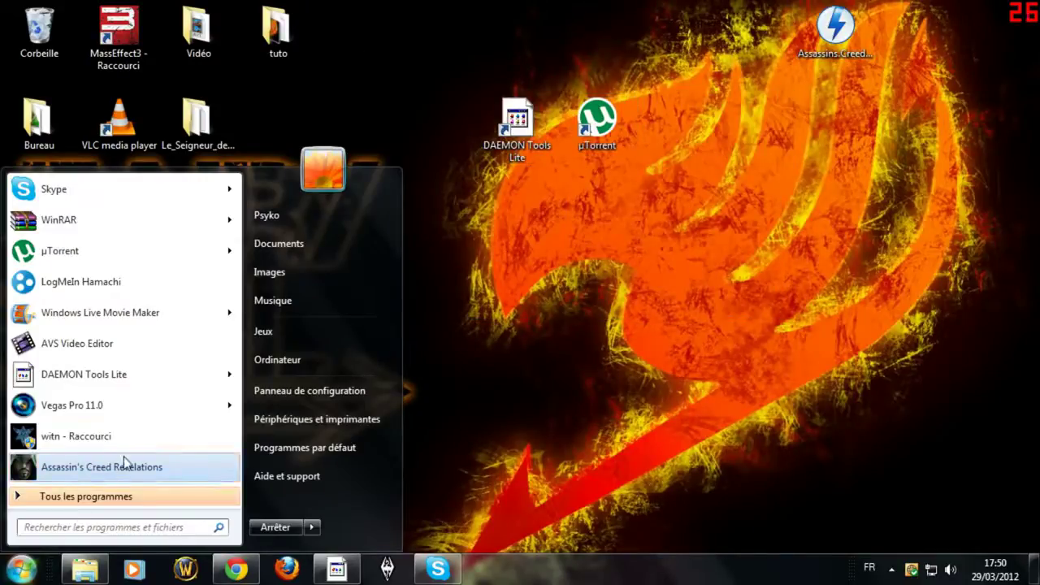
{"action": "left_click", "coordinate": [527, 378]}
- Open the Computer window and go to the Program Files (x86) folder on drive OS (C:)
{"action": "left_click", "coordinate": [22, 569]}
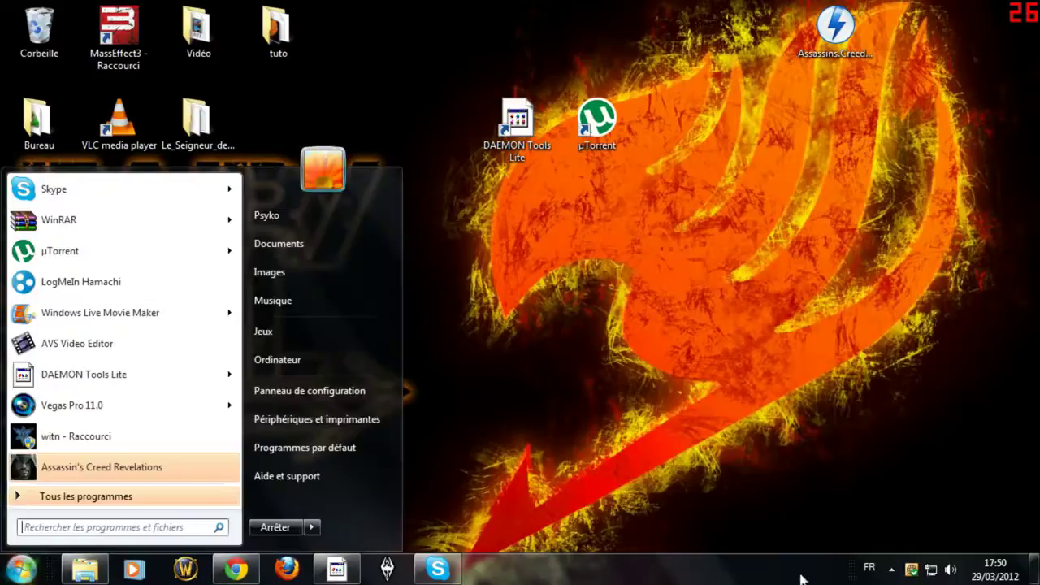
{"action": "left_click", "coordinate": [363, 360]}
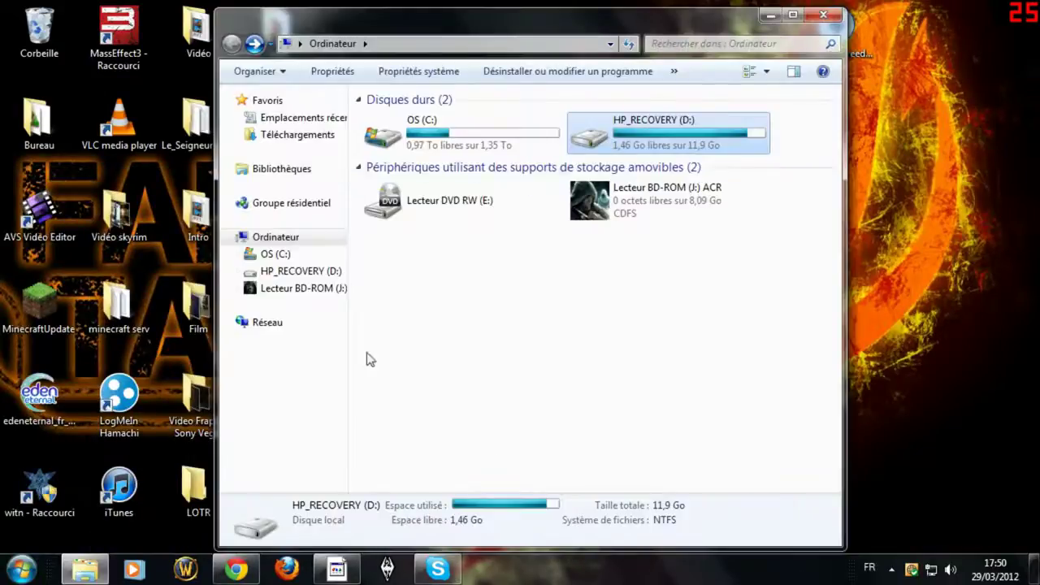
{"action": "double_click", "coordinate": [431, 134]}
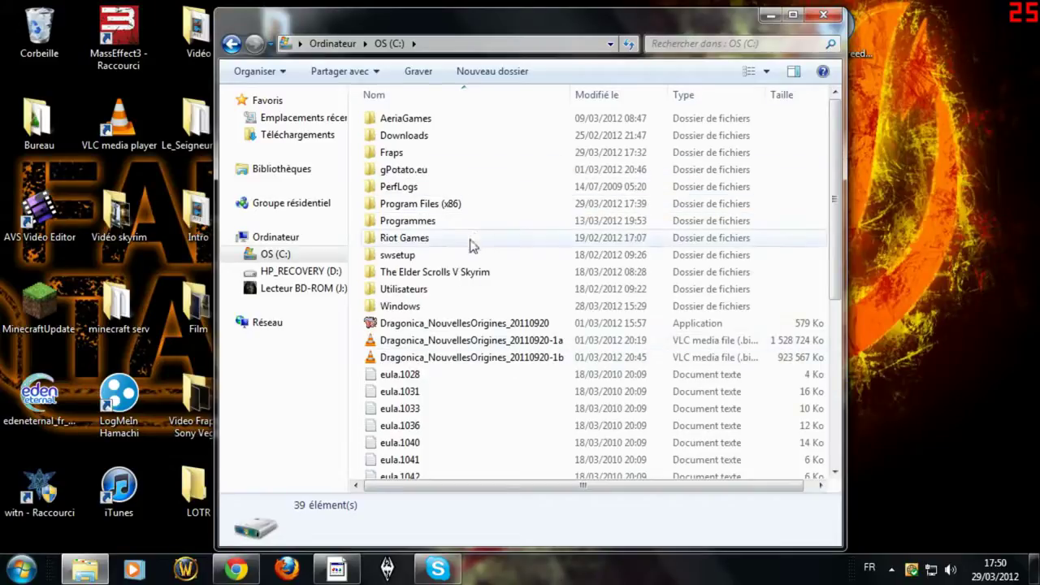
{"action": "double_click", "coordinate": [438, 206]}
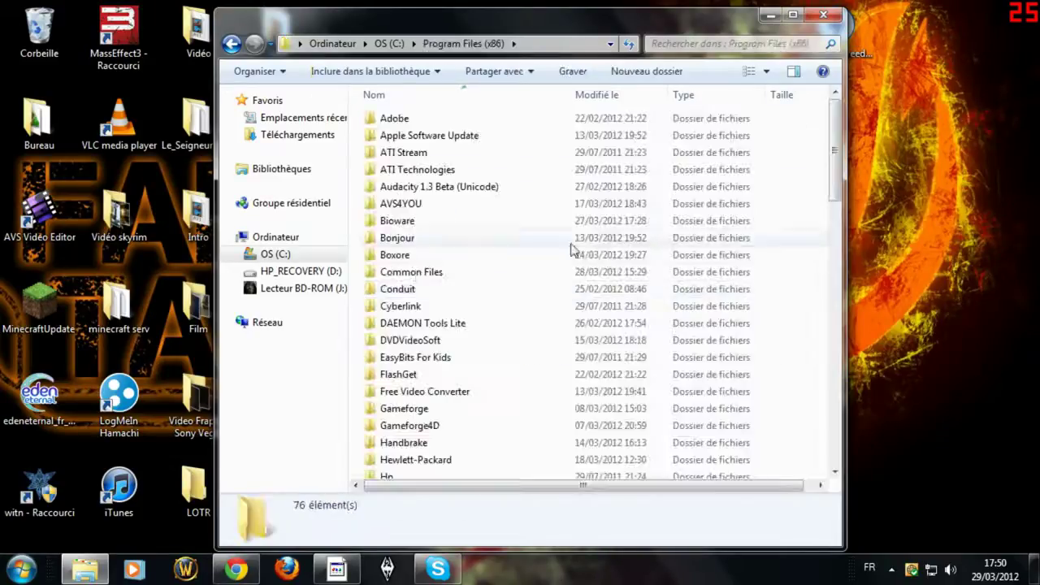
- Find the Ubisoft folder in Program Files (x86) and open its Assassin's Creed Revelations subfolder
{"action": "scroll", "coordinate": [527, 144], "scroll_direction": "down", "scroll_amount": 5}
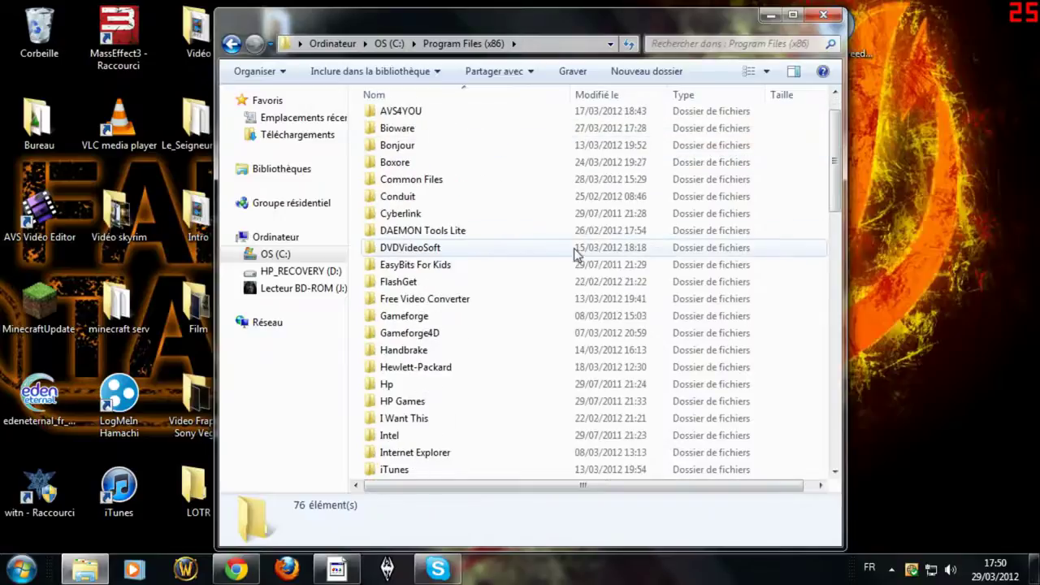
{"action": "scroll", "coordinate": [631, 245], "scroll_direction": "down", "scroll_amount": 6}
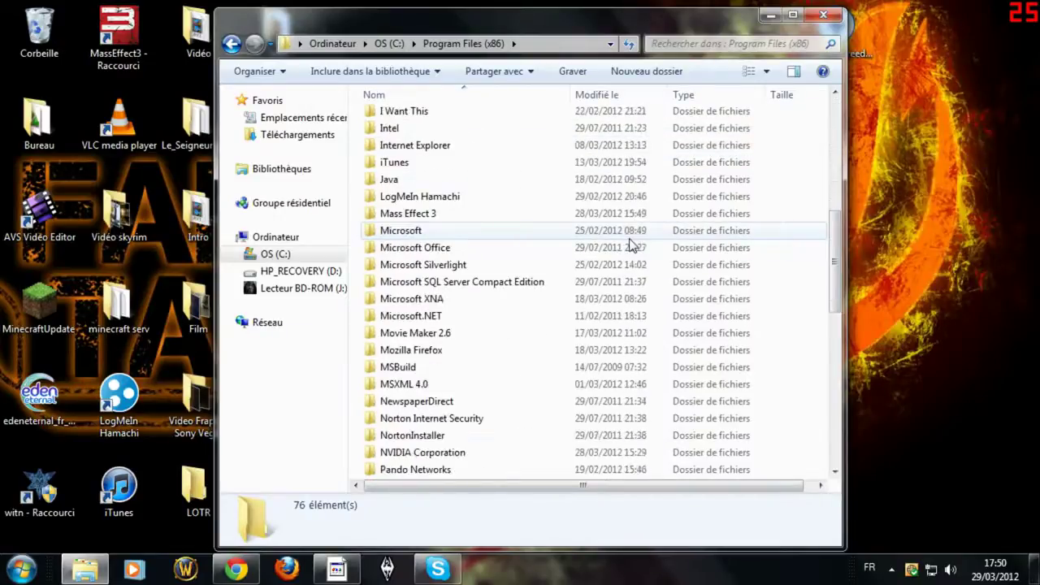
{"action": "scroll", "coordinate": [632, 245], "scroll_direction": "down", "scroll_amount": 5}
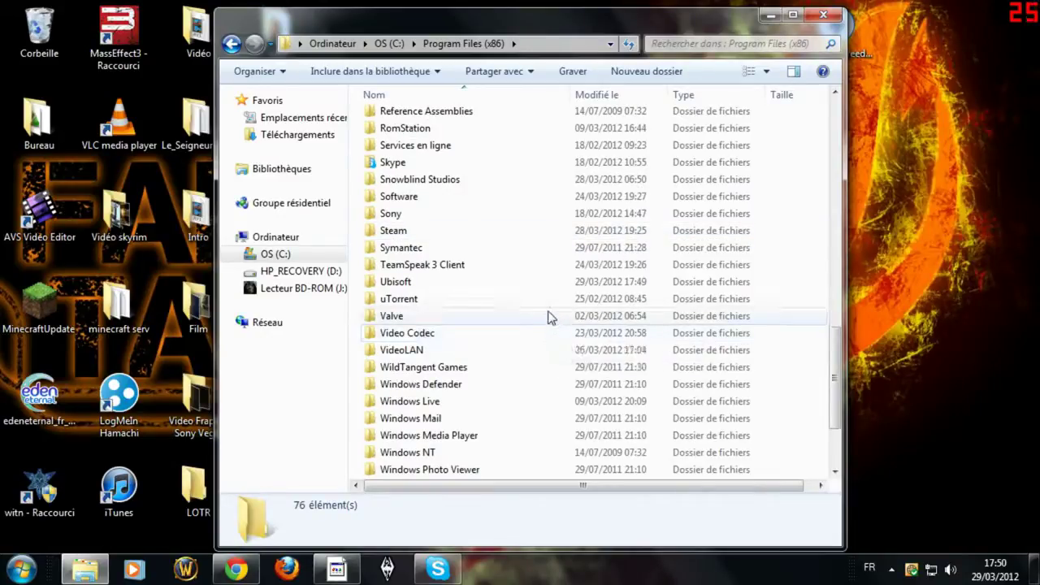
{"action": "scroll", "coordinate": [549, 317], "scroll_direction": "down", "scroll_amount": 3}
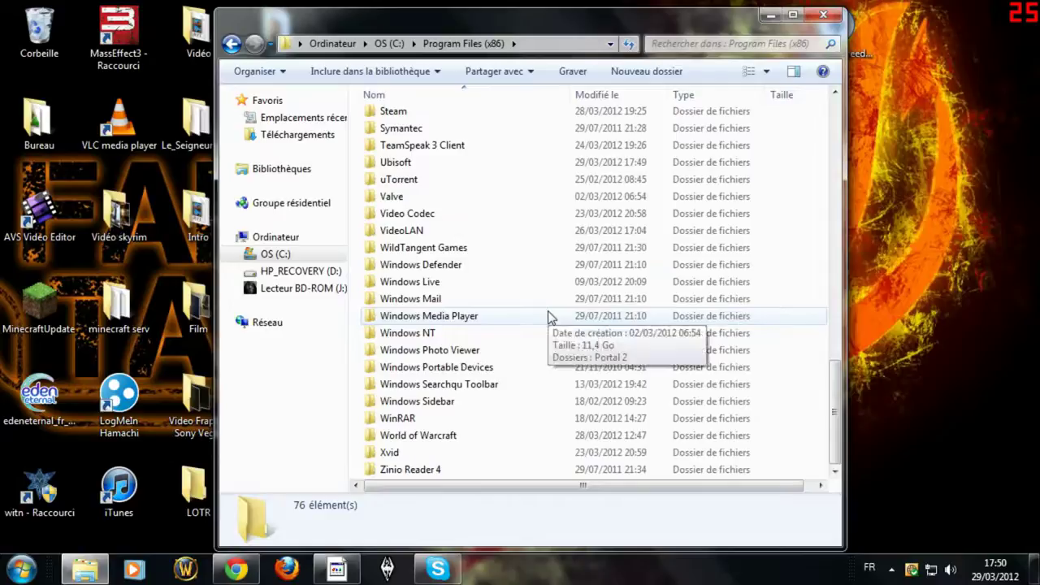
{"action": "scroll", "coordinate": [468, 171], "scroll_direction": "up", "scroll_amount": 2}
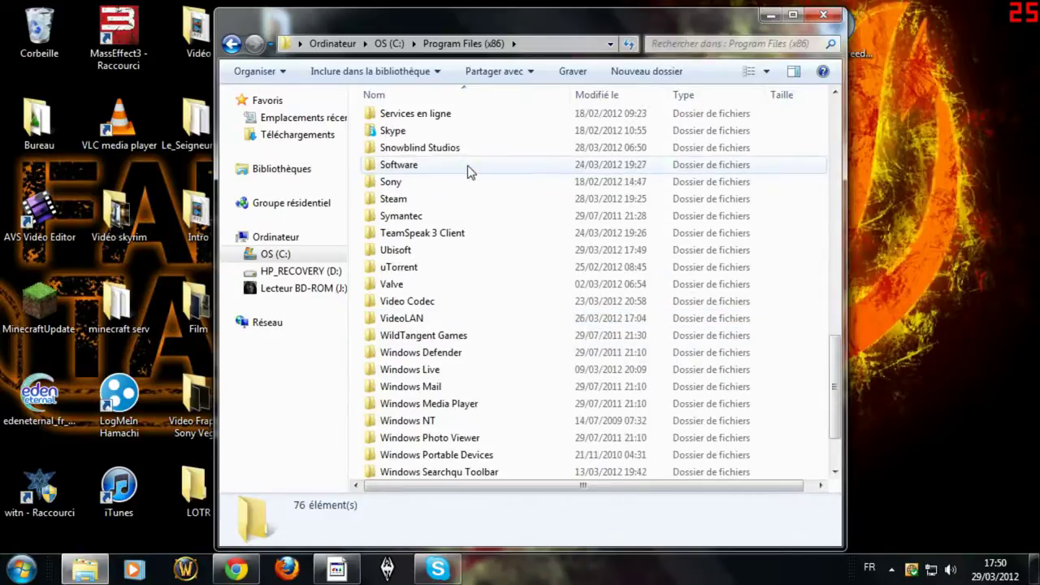
{"action": "double_click", "coordinate": [447, 248]}
{"action": "double_click", "coordinate": [476, 120]}
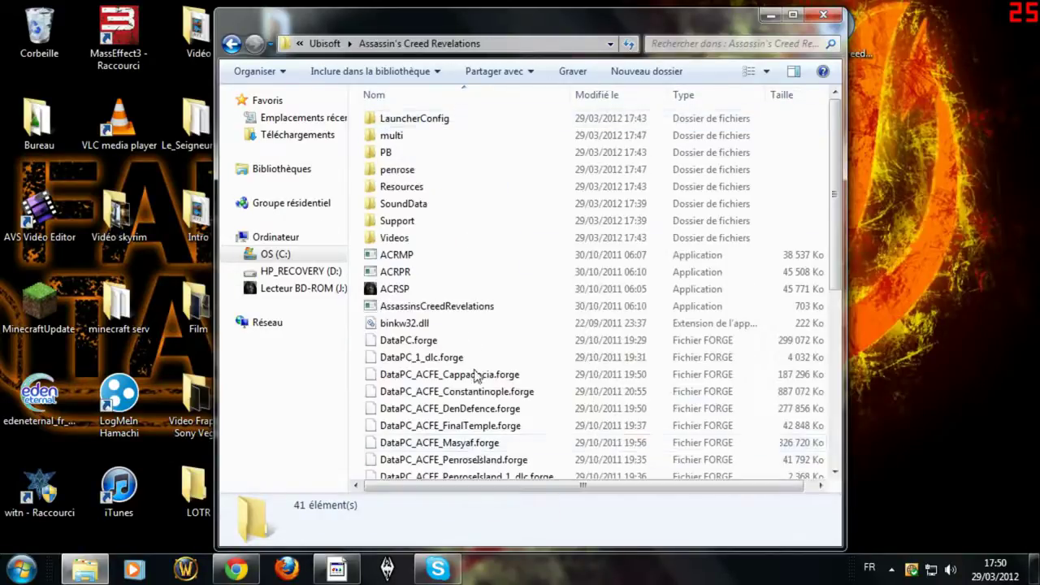
- Launch AssassinsCreedRevelations from the game folder, view the Ubisoft Autopatch details and cancel the update download
{"action": "scroll", "coordinate": [472, 188], "scroll_direction": "down", "scroll_amount": 7}
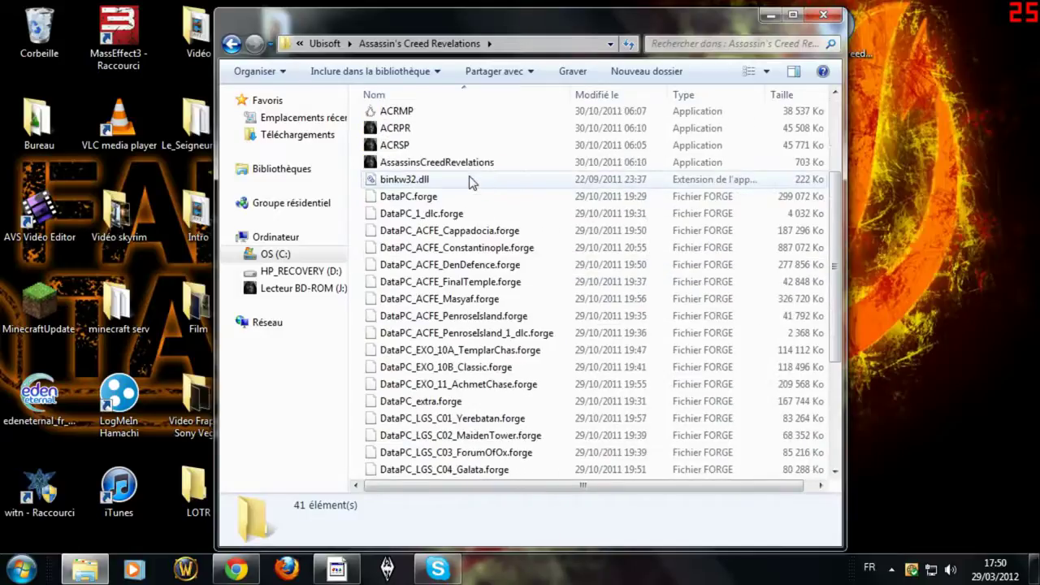
{"action": "scroll", "coordinate": [470, 182], "scroll_direction": "up", "scroll_amount": 6}
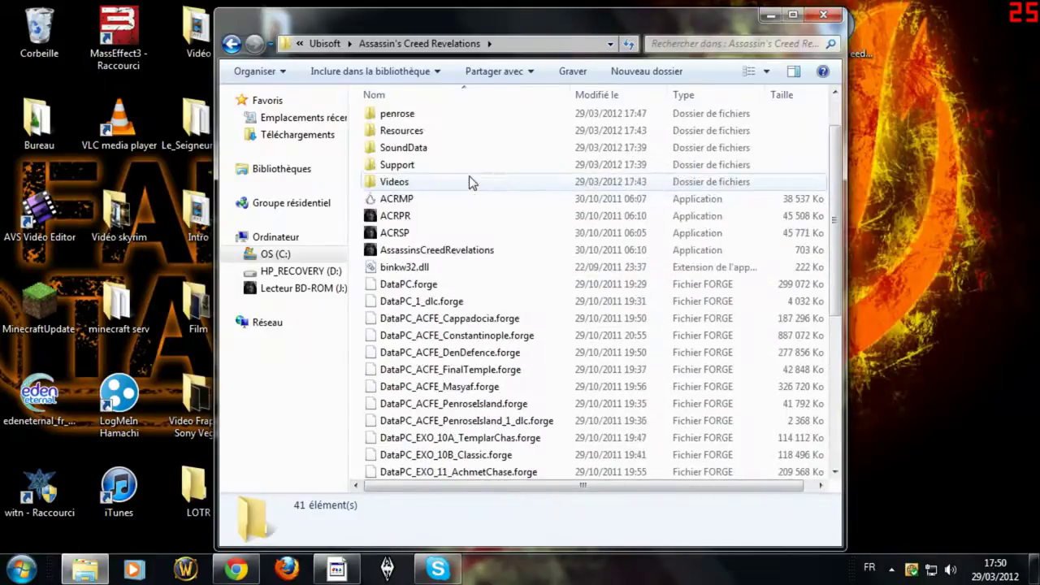
{"action": "double_click", "coordinate": [460, 251]}
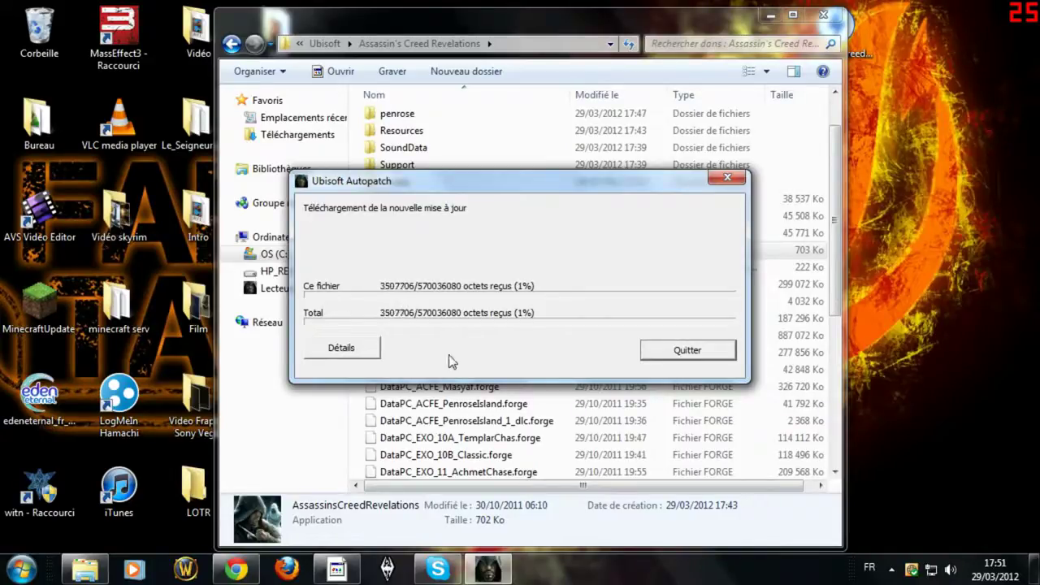
{"action": "left_click", "coordinate": [365, 350]}
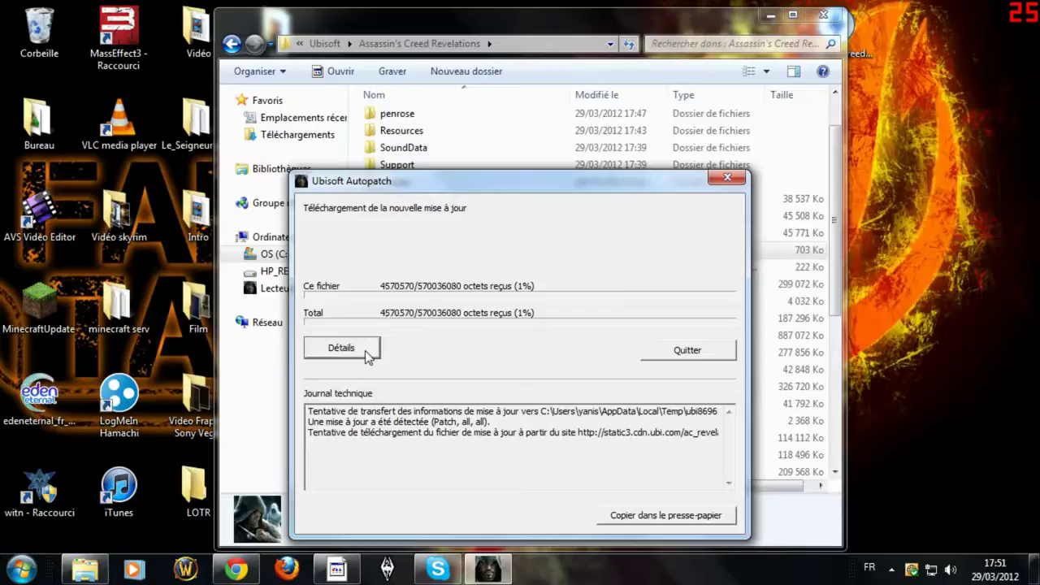
{"action": "left_click", "coordinate": [365, 350]}
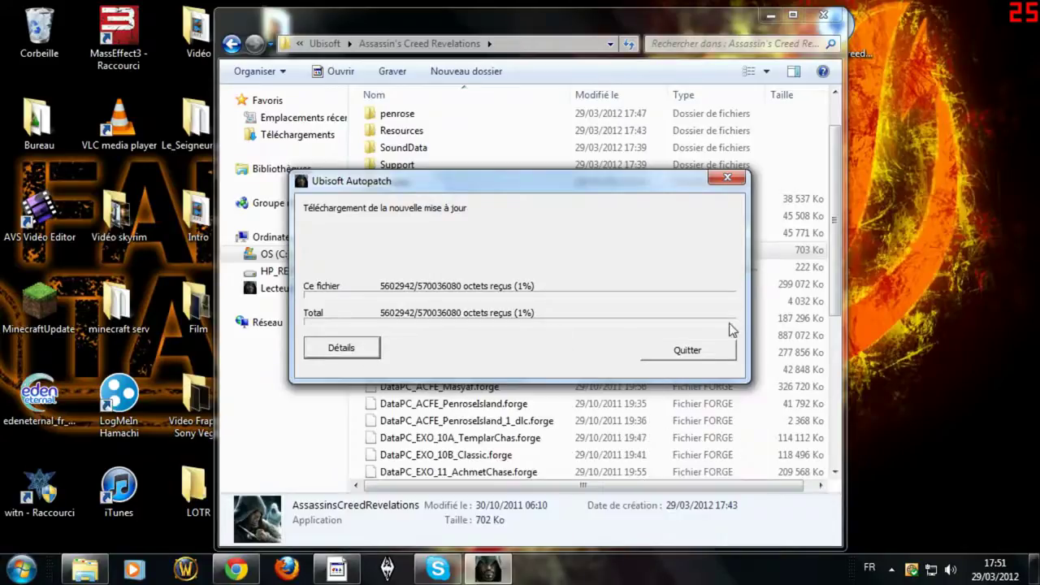
{"action": "left_click", "coordinate": [688, 351]}
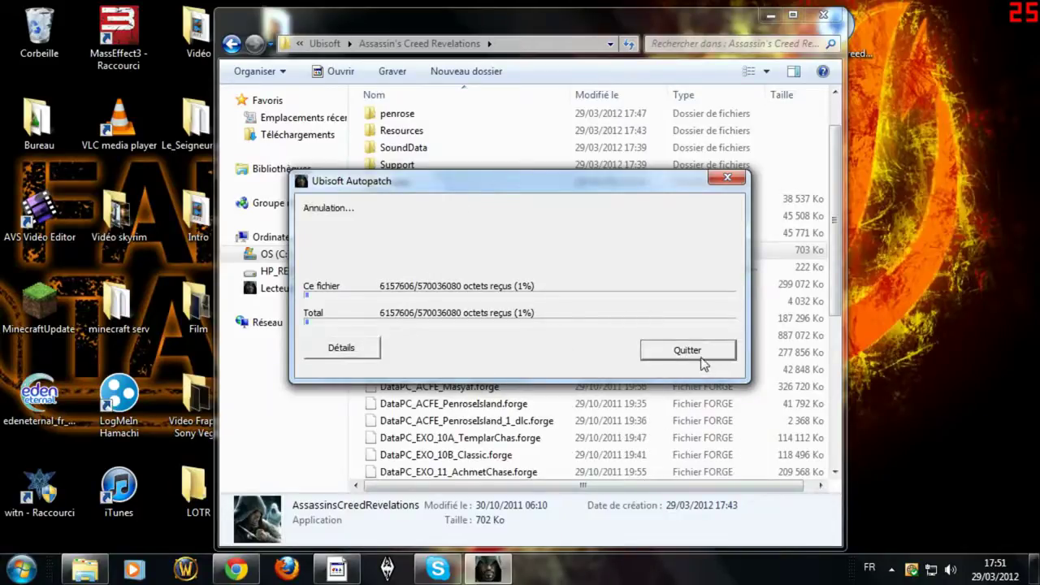
- Move the game folder window aside, then display the contents of the BD-ROM drive (J:) ACR in a second Computer window
{"action": "left_click_drag", "start_coordinate": [640, 21], "coordinate": [764, 18]}
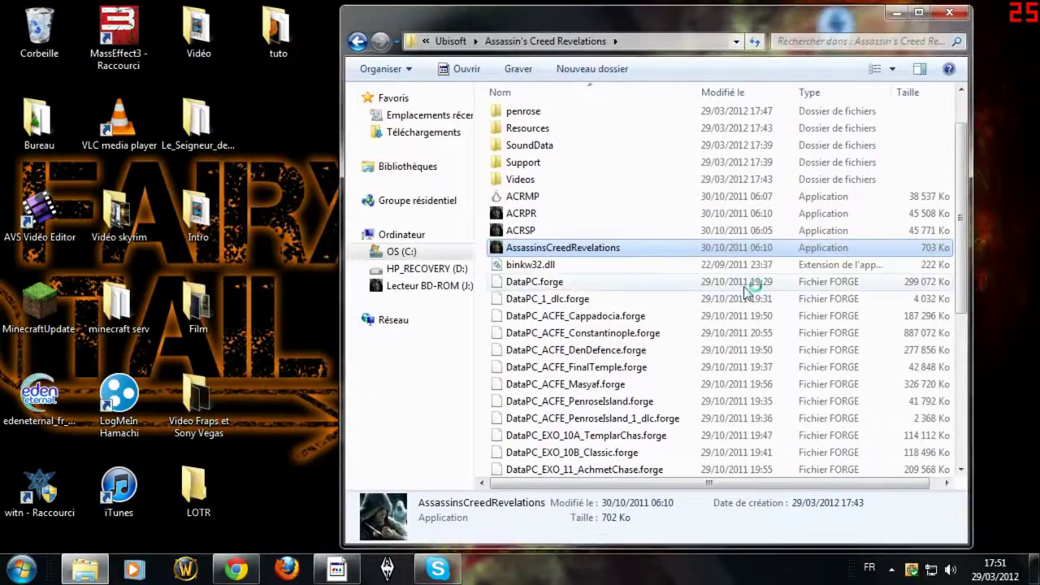
{"action": "scroll", "coordinate": [731, 410], "scroll_direction": "down", "scroll_amount": 6}
{"action": "scroll", "coordinate": [707, 455], "scroll_direction": "up", "scroll_amount": 7}
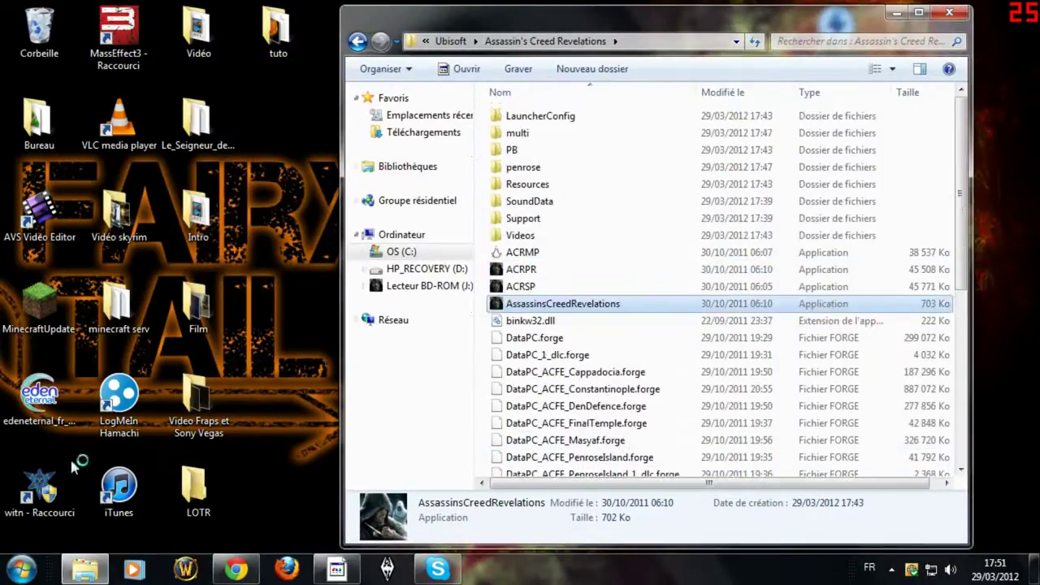
{"action": "left_click", "coordinate": [20, 568]}
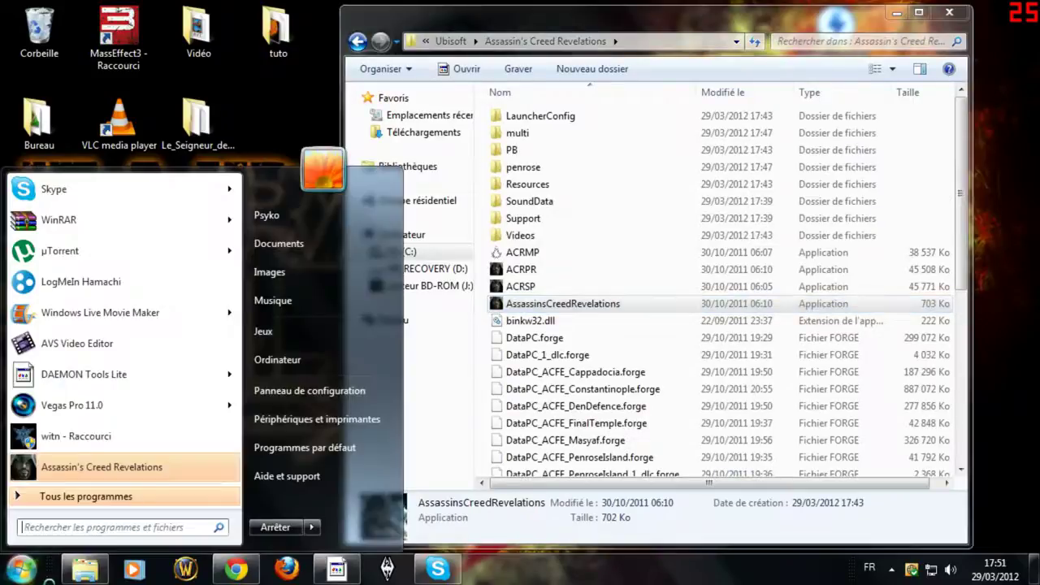
{"action": "left_click", "coordinate": [285, 387]}
{"action": "left_click_drag", "start_coordinate": [651, 16], "coordinate": [304, 26]}
{"action": "right_click", "coordinate": [437, 186]}
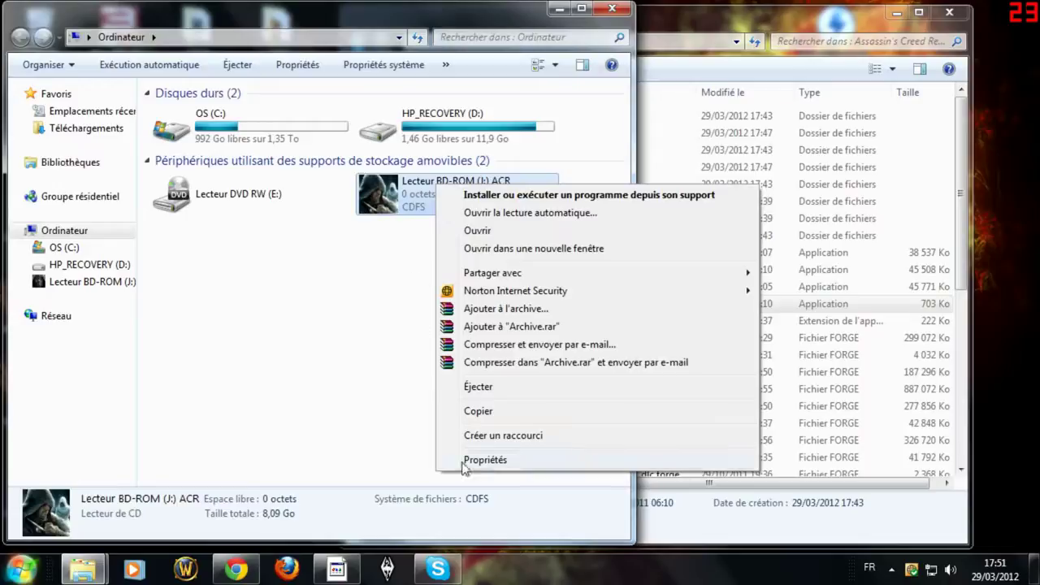
{"action": "left_click", "coordinate": [621, 230]}
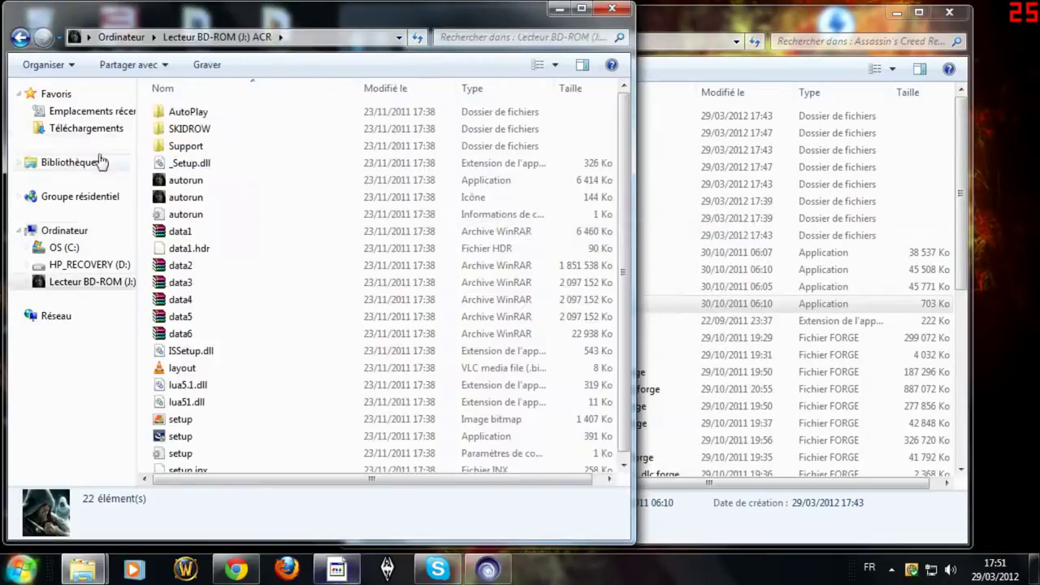
- Open the disc's SKIDROW folder and arrange its window side by side with the Assassin's Creed Revelations folder window
{"action": "double_click", "coordinate": [248, 129]}
{"action": "left_click_drag", "start_coordinate": [266, 487], "coordinate": [264, 97]}
{"action": "left_click_drag", "start_coordinate": [406, 19], "coordinate": [209, 26]}
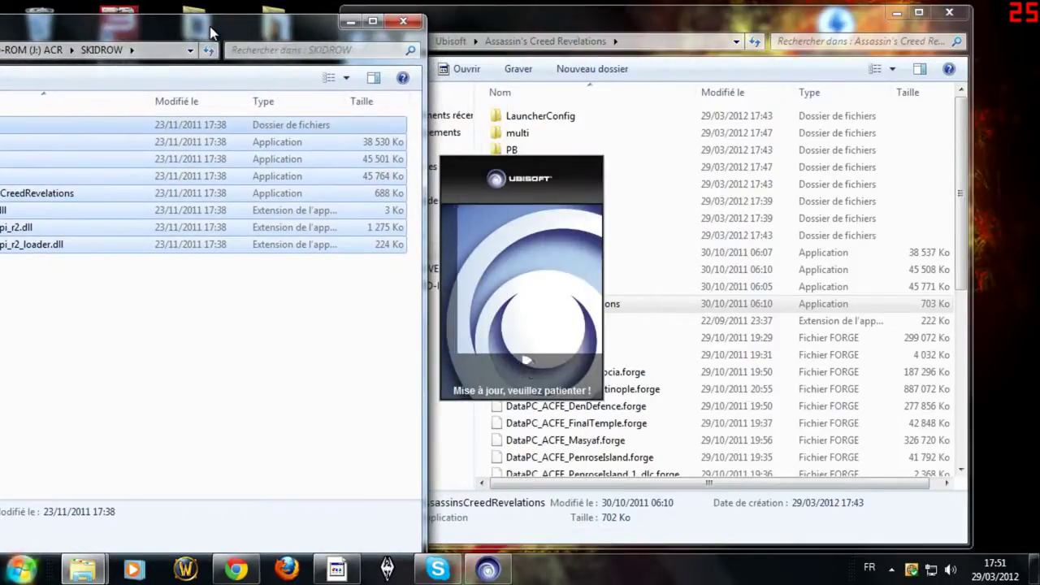
{"action": "double_click", "coordinate": [719, 21]}
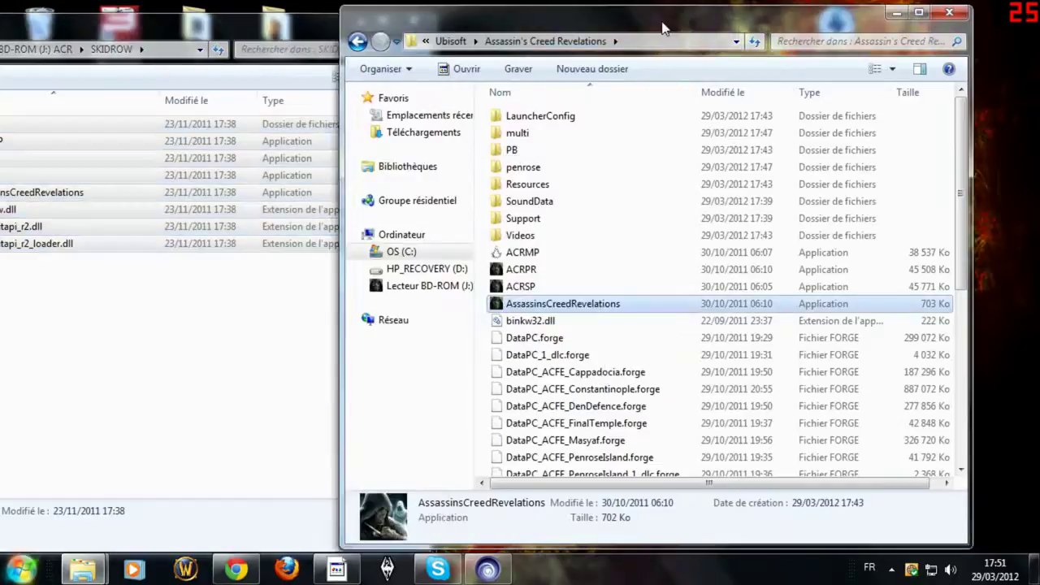
{"action": "double_click", "coordinate": [712, 22]}
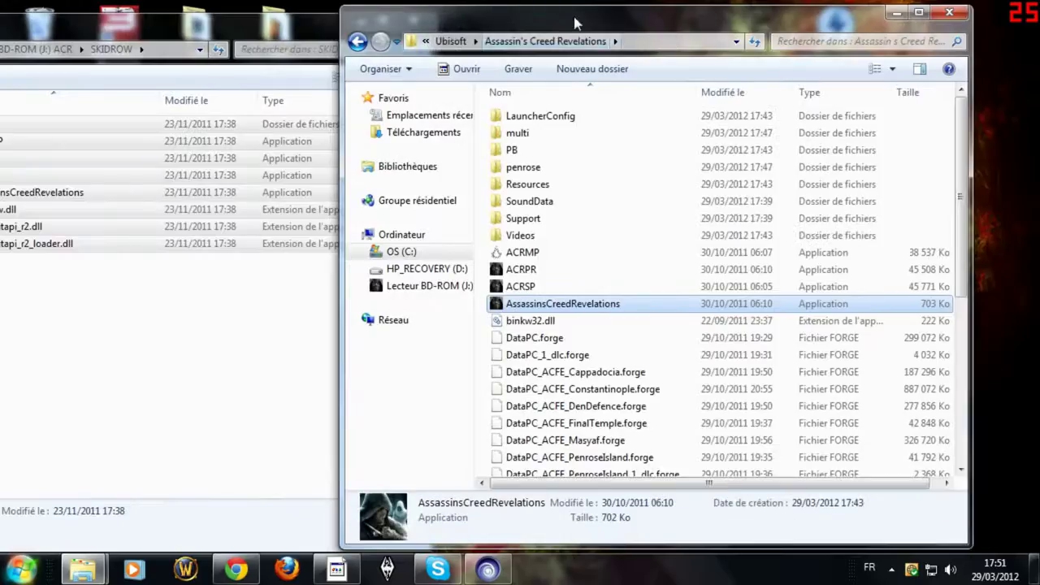
{"action": "left_click_drag", "start_coordinate": [577, 24], "coordinate": [705, 35]}
{"action": "left_click_drag", "start_coordinate": [296, 29], "coordinate": [459, 19]}
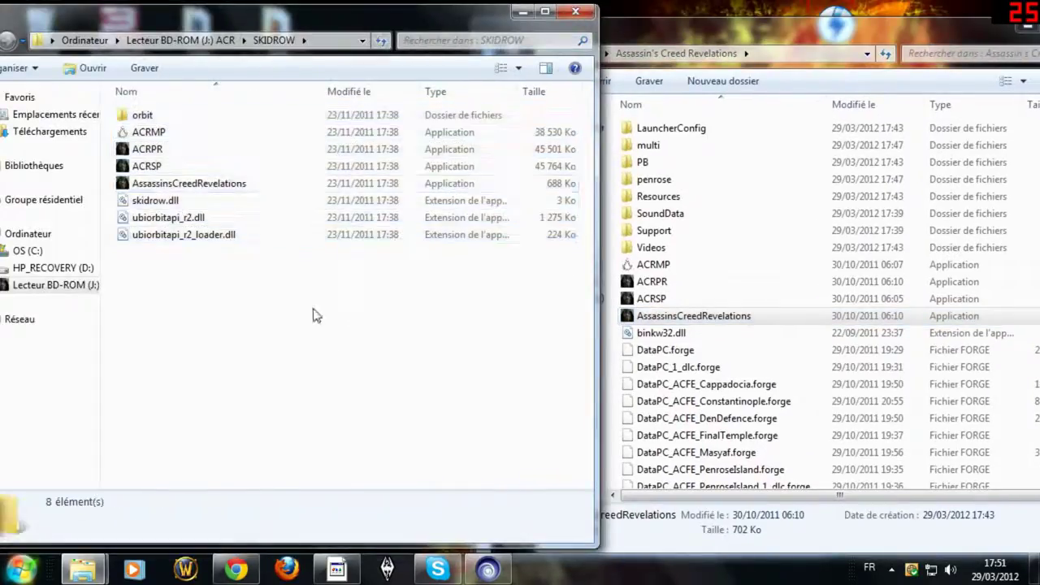
- Look inside SKIDROW's orbit subfolder and return to the SKIDROW folder
{"action": "double_click", "coordinate": [255, 120]}
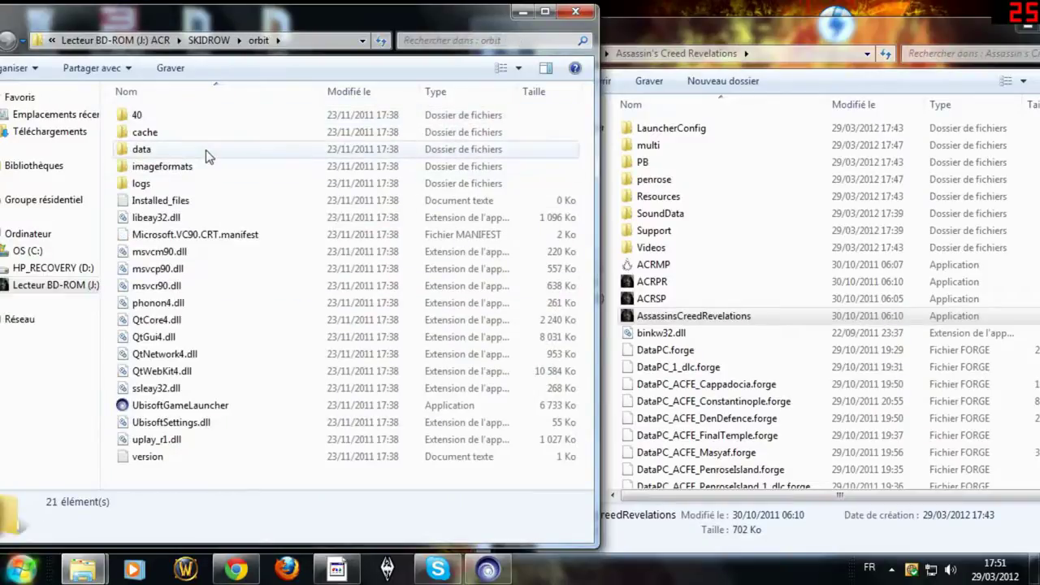
{"action": "left_click_drag", "start_coordinate": [1, 42], "coordinate": [102, 40]}
{"action": "left_click", "coordinate": [87, 38]}
- Copy all SKIDROW items into the Assassin's Creed Revelations folder, replacing the existing files and continuing with administrator rights for all items
{"action": "left_click_drag", "start_coordinate": [243, 12], "coordinate": [124, 25]}
{"action": "left_click_drag", "start_coordinate": [219, 359], "coordinate": [312, 104]}
{"action": "left_click_drag", "start_coordinate": [431, 189], "coordinate": [816, 111]}
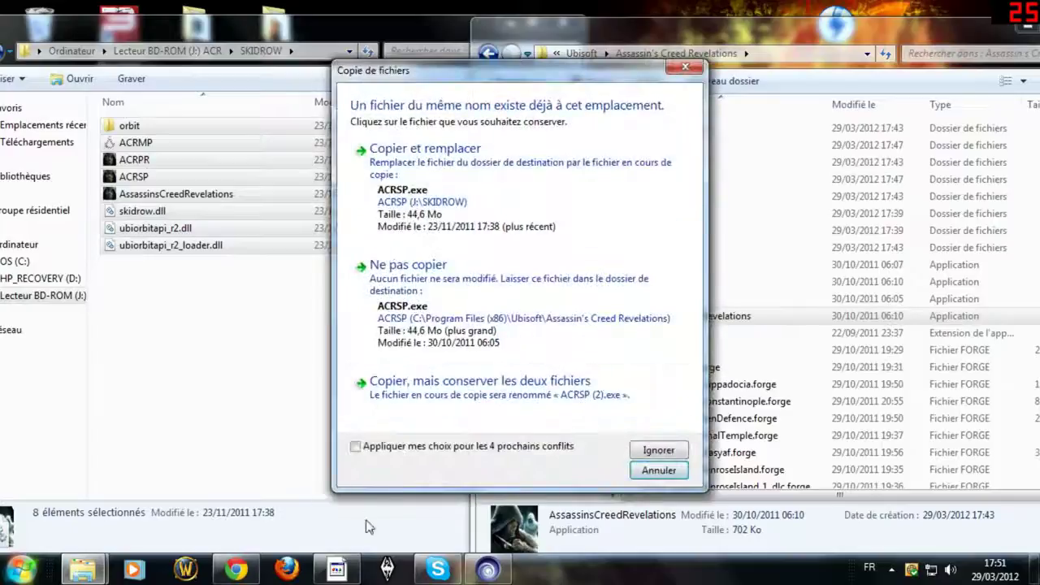
{"action": "left_click", "coordinate": [520, 175]}
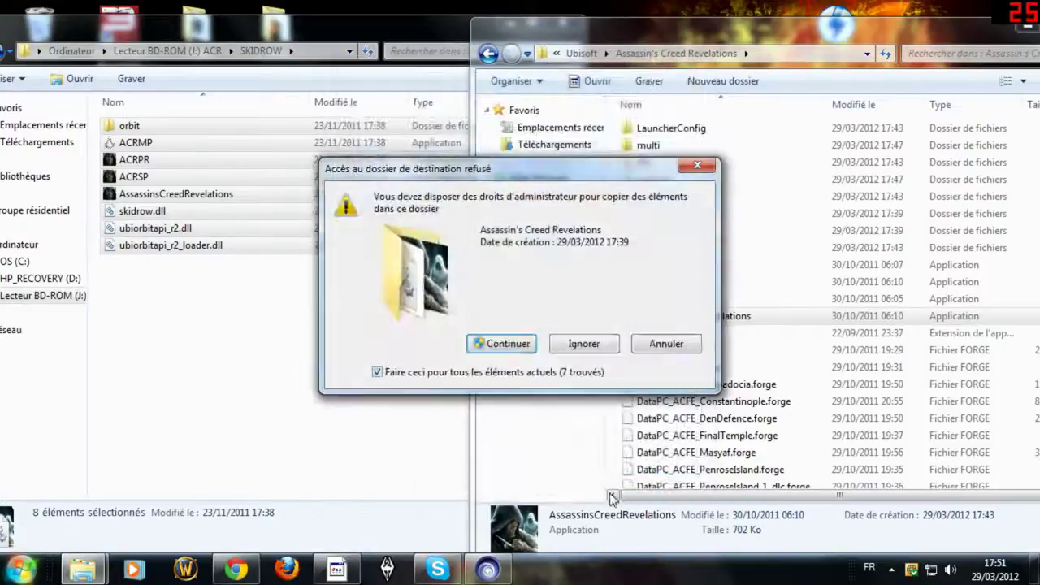
{"action": "left_click", "coordinate": [529, 344]}
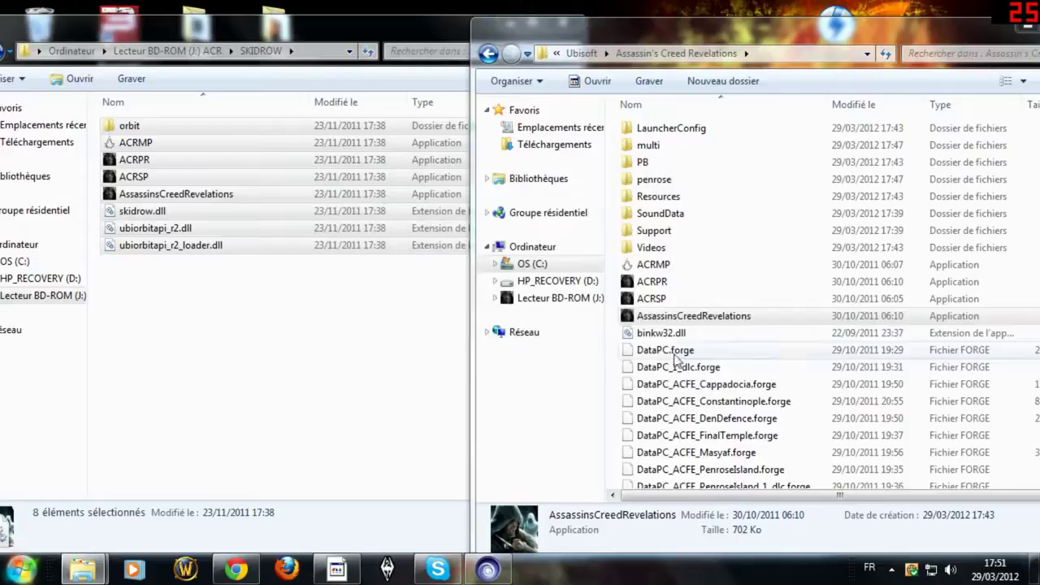
- Close the SKIDROW window and minimise the Assassin's Creed Revelations folder window while the copy runs
{"action": "left_click", "coordinate": [395, 68]}
{"action": "left_click", "coordinate": [559, 21]}
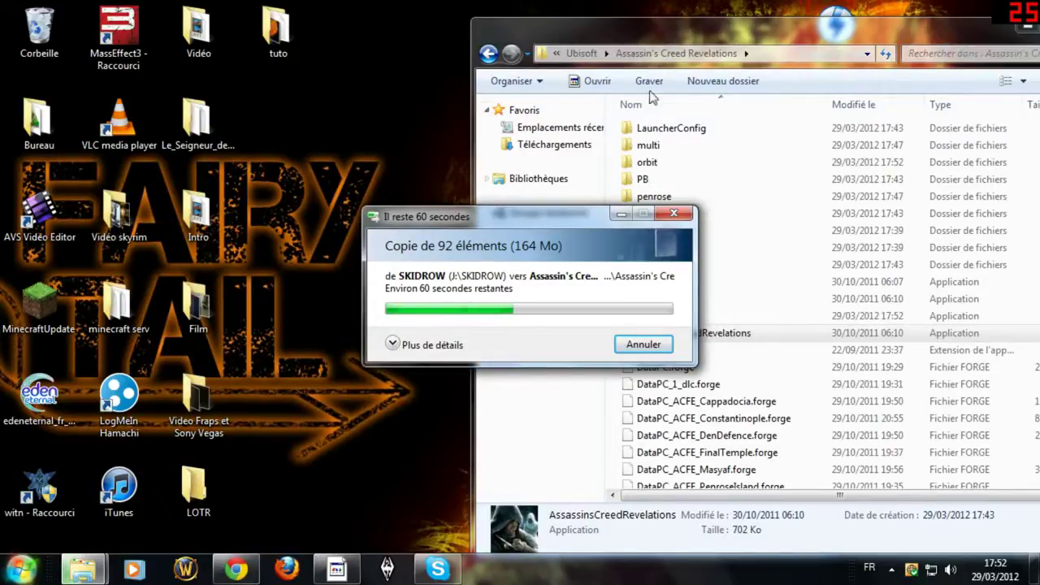
{"action": "left_click_drag", "start_coordinate": [1006, 35], "coordinate": [769, 47]}
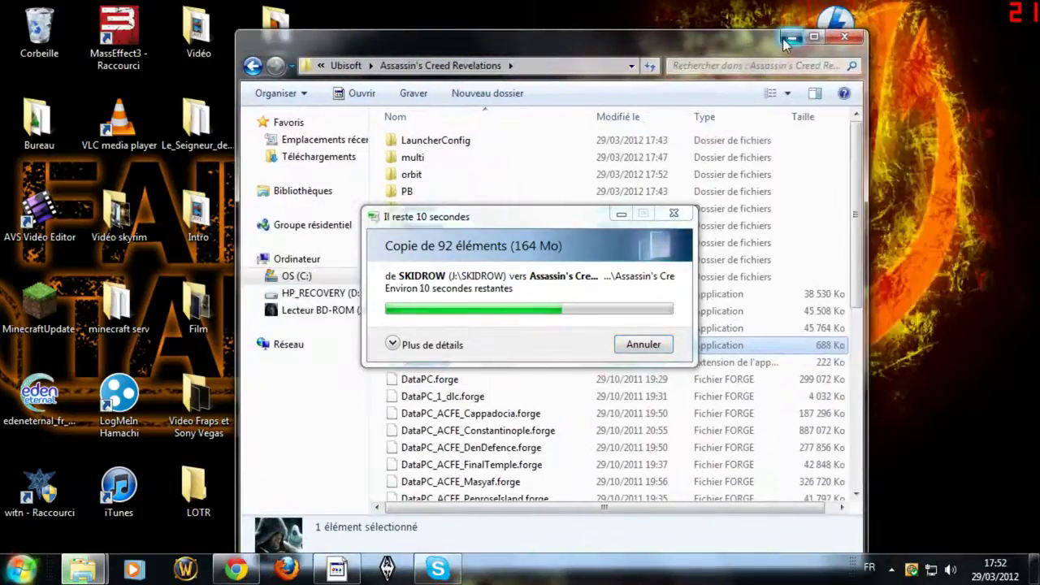
{"action": "left_click", "coordinate": [786, 39]}
{"action": "left_click", "coordinate": [25, 569]}
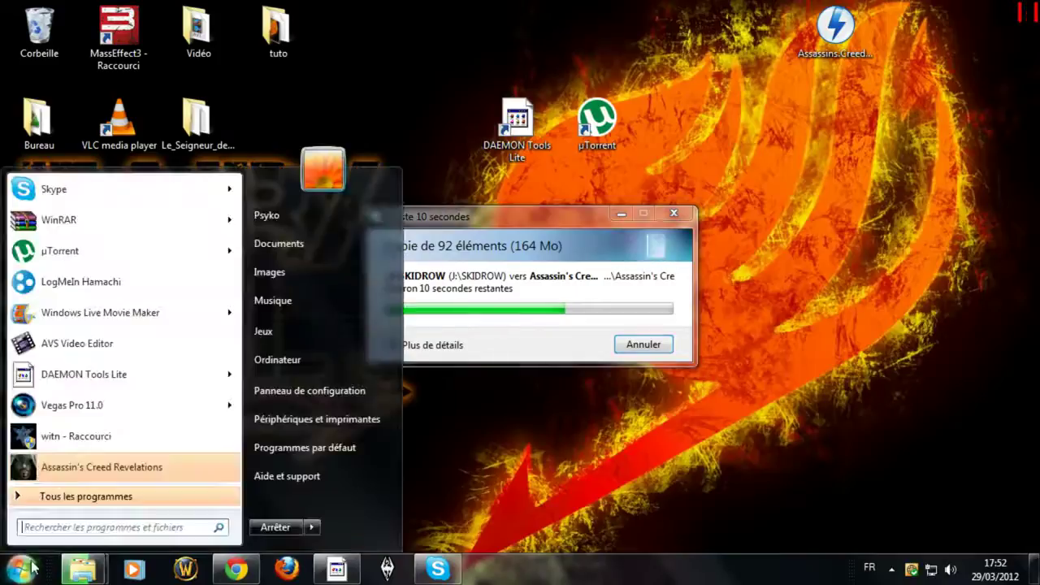
{"action": "left_click", "coordinate": [572, 411]}
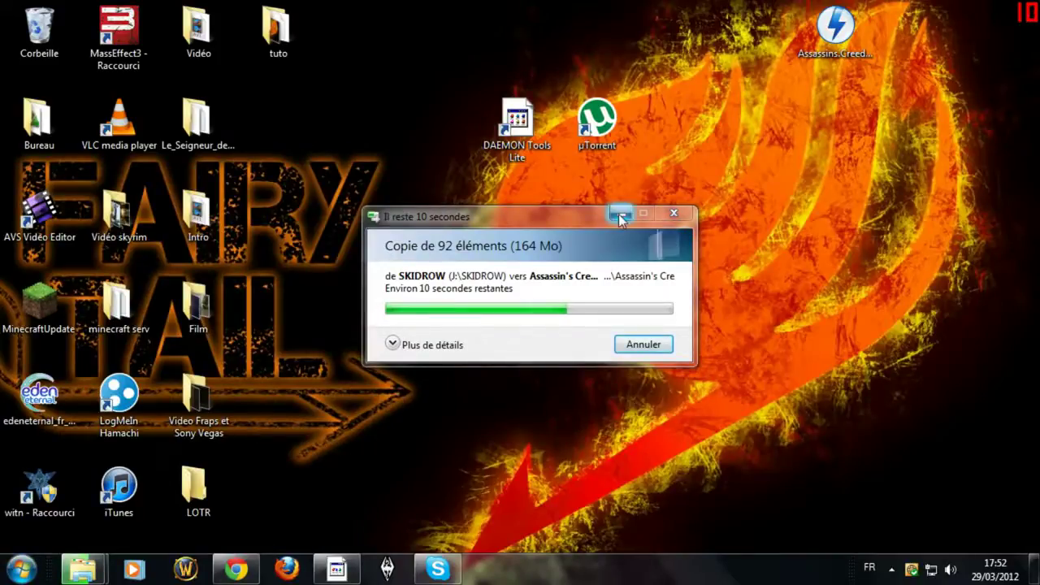
{"action": "left_click_drag", "start_coordinate": [412, 484], "coordinate": [403, 503]}
{"action": "left_click", "coordinate": [236, 569]}
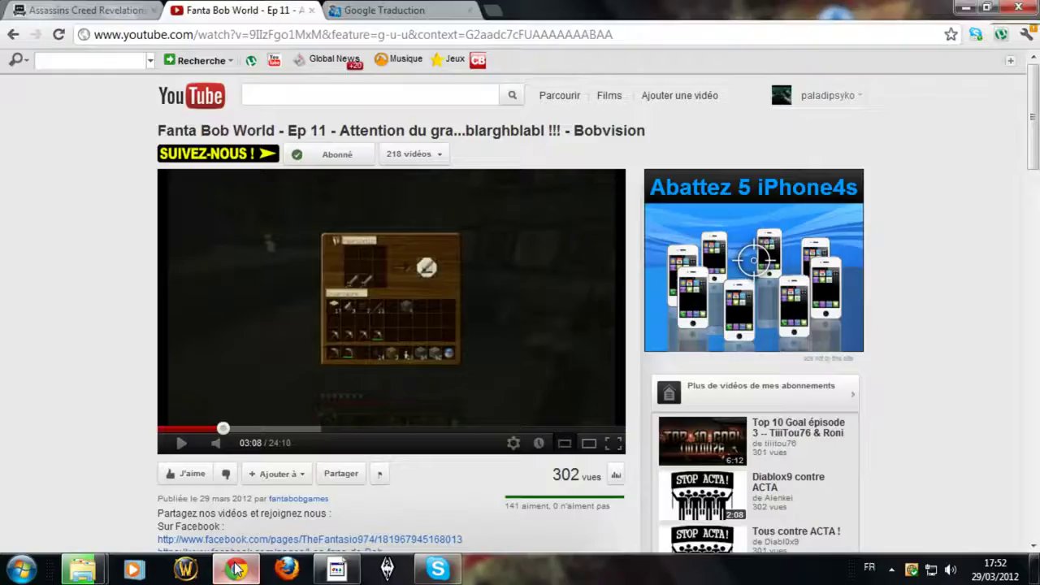
{"action": "left_click", "coordinate": [235, 571]}
{"action": "left_click", "coordinate": [236, 570]}
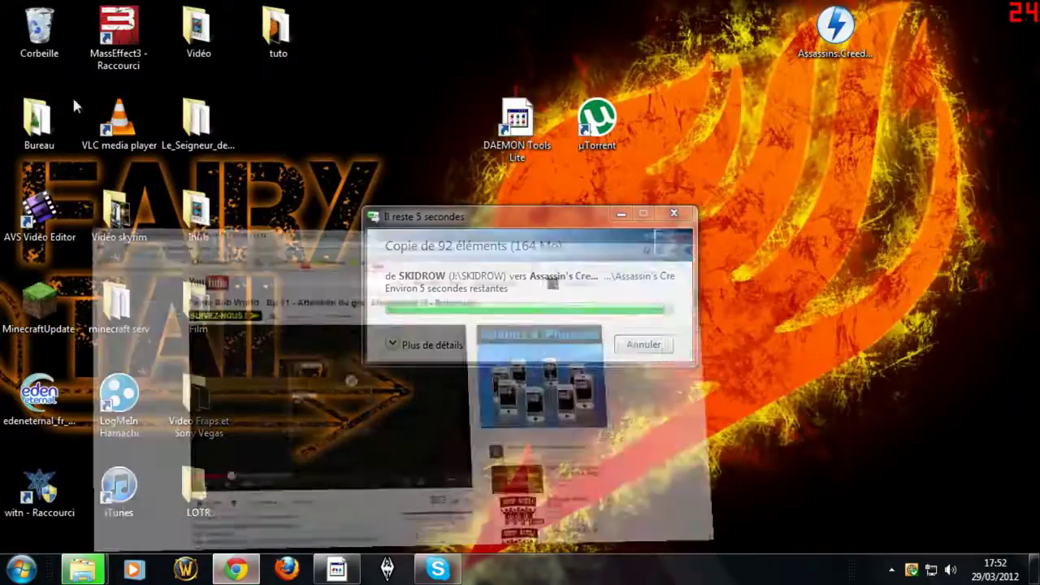
- Switch to The Pirate Bay's Top 100 games page in Chrome and highlight the seeder column heading and the first entries' seeder counts
{"action": "left_click", "coordinate": [88, 13]}
{"action": "scroll", "coordinate": [87, 236], "scroll_direction": "up", "scroll_amount": 12}
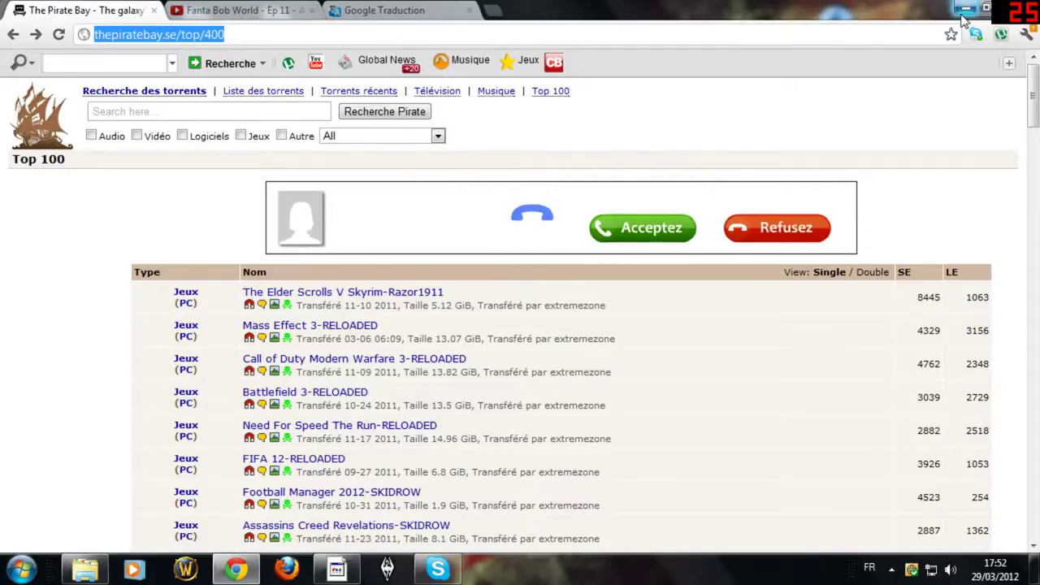
{"action": "scroll", "coordinate": [859, 257], "scroll_direction": "down", "scroll_amount": 2}
{"action": "scroll", "coordinate": [244, 162], "scroll_direction": "up", "scroll_amount": 2}
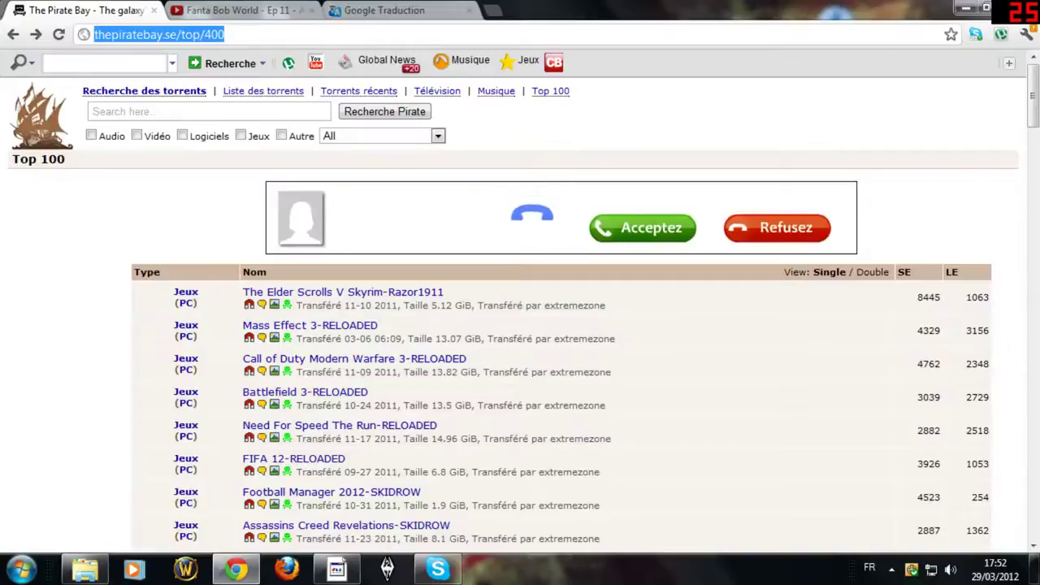
{"action": "triple_click", "coordinate": [911, 273]}
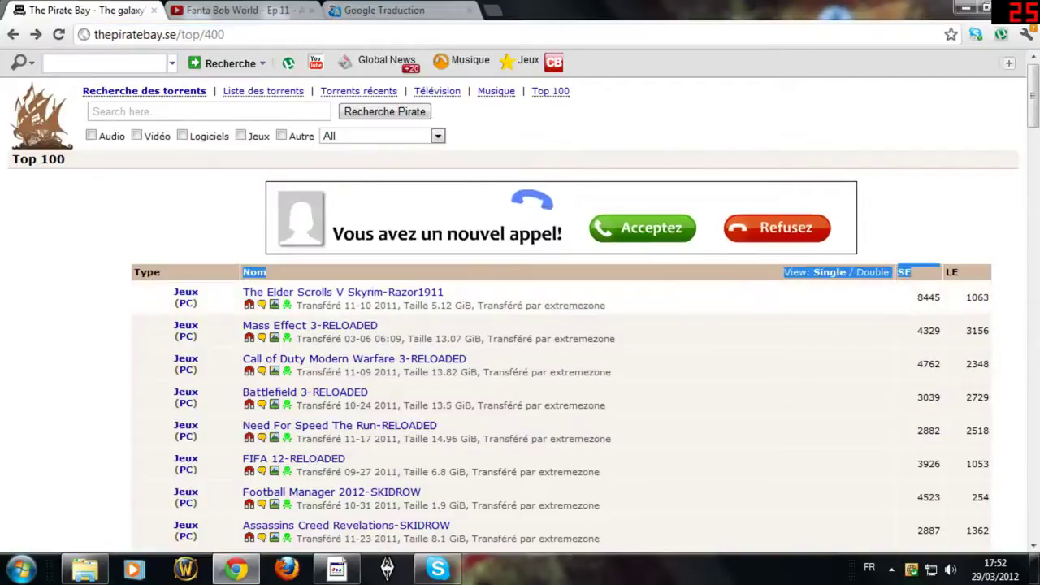
{"action": "double_click", "coordinate": [929, 298]}
{"action": "double_click", "coordinate": [928, 331]}
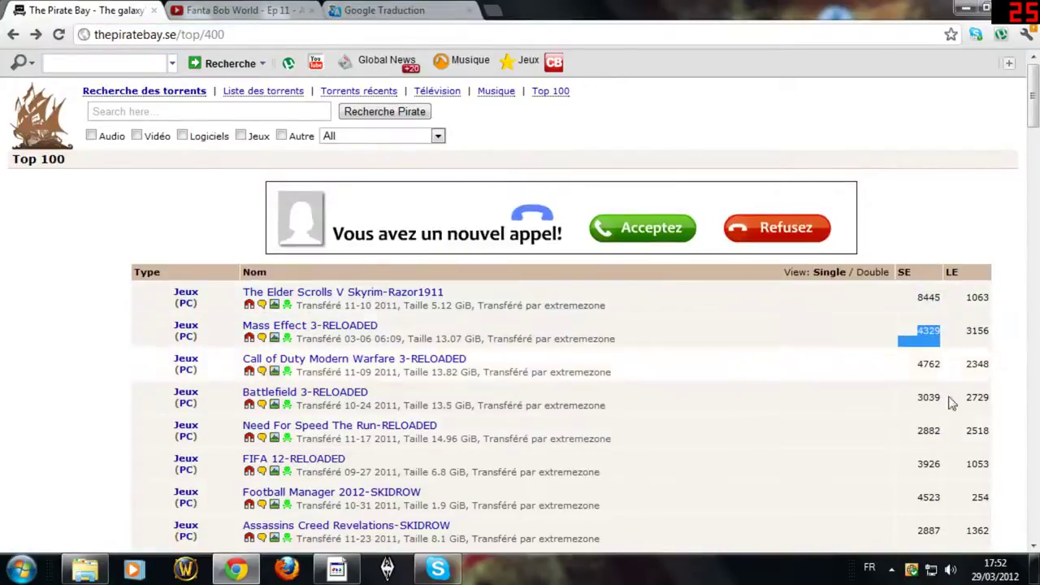
{"action": "left_click", "coordinate": [185, 392]}
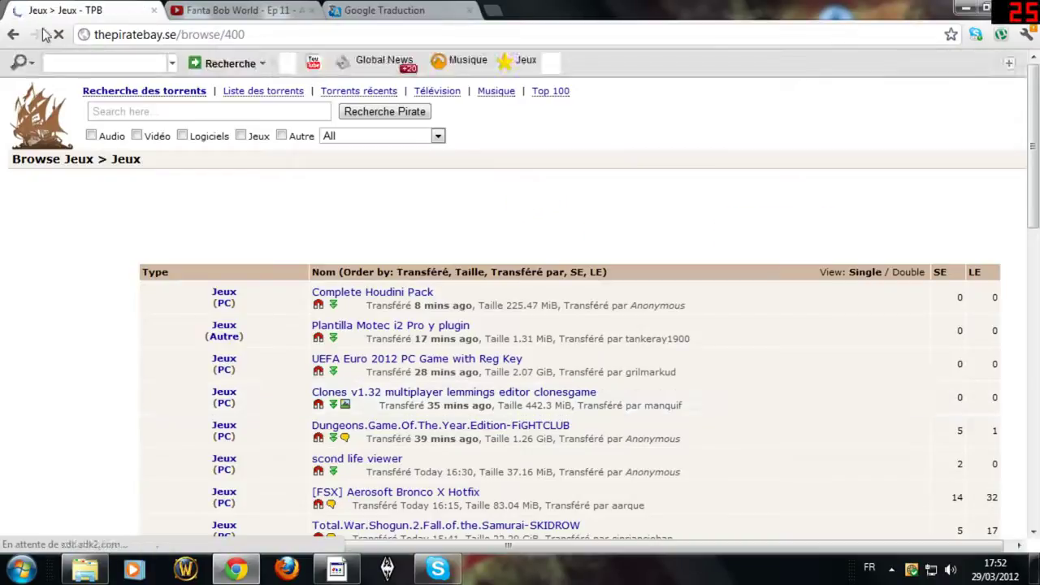
{"action": "scroll", "coordinate": [223, 186], "scroll_direction": "down", "scroll_amount": 1}
{"action": "left_click", "coordinate": [14, 38]}
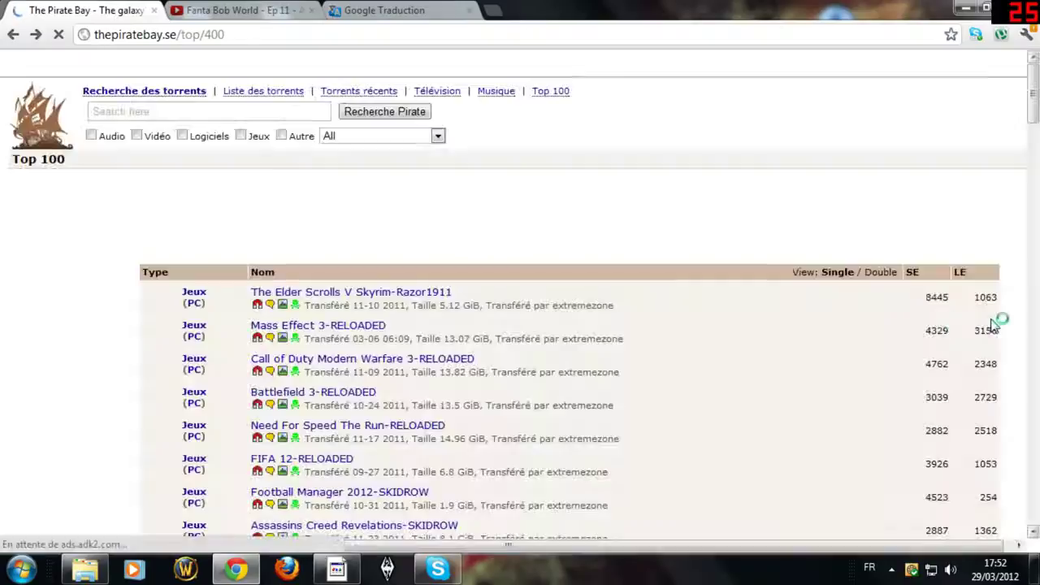
- Look through the Top 100 games list, checking the torrent names, uploaders, and seeder and leecher counts
{"action": "scroll", "coordinate": [893, 305], "scroll_direction": "down", "scroll_amount": 1}
{"action": "scroll", "coordinate": [893, 306], "scroll_direction": "down", "scroll_amount": 1}
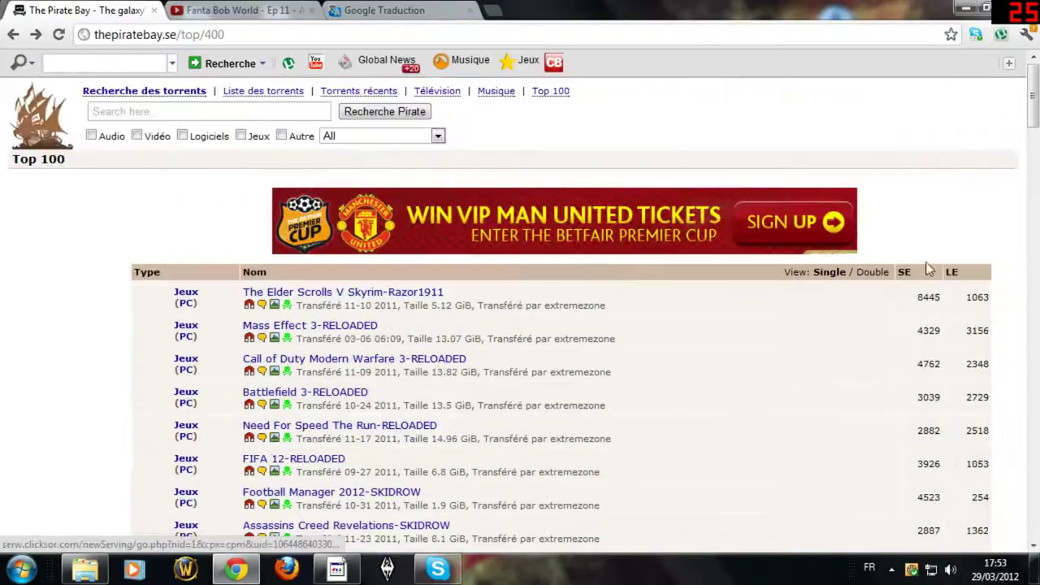
{"action": "scroll", "coordinate": [704, 413], "scroll_direction": "down", "scroll_amount": 2}
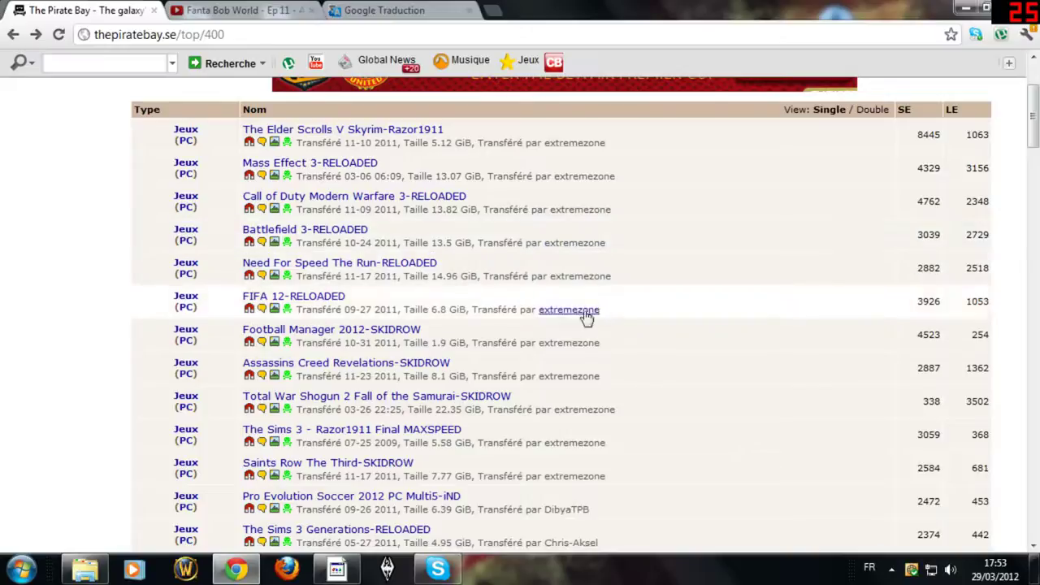
{"action": "scroll", "coordinate": [585, 439], "scroll_direction": "down", "scroll_amount": 1}
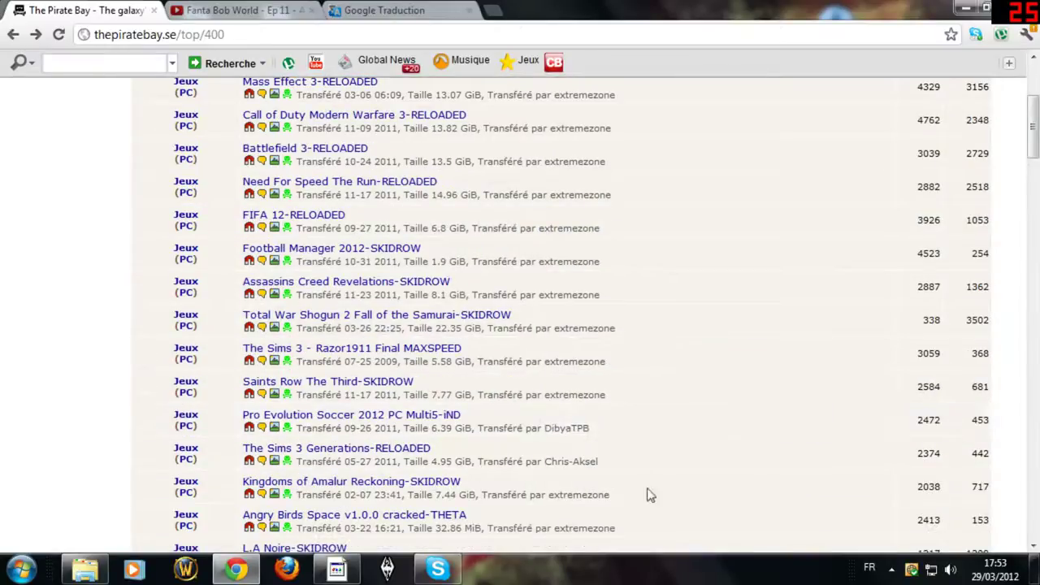
{"action": "scroll", "coordinate": [244, 515], "scroll_direction": "down", "scroll_amount": 3}
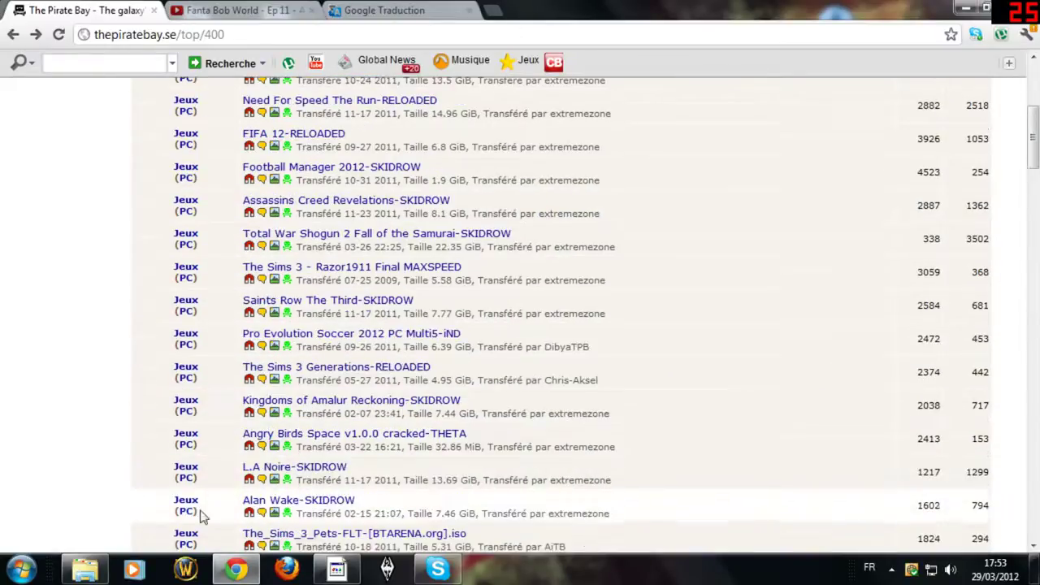
{"action": "scroll", "coordinate": [370, 460], "scroll_direction": "down", "scroll_amount": 1}
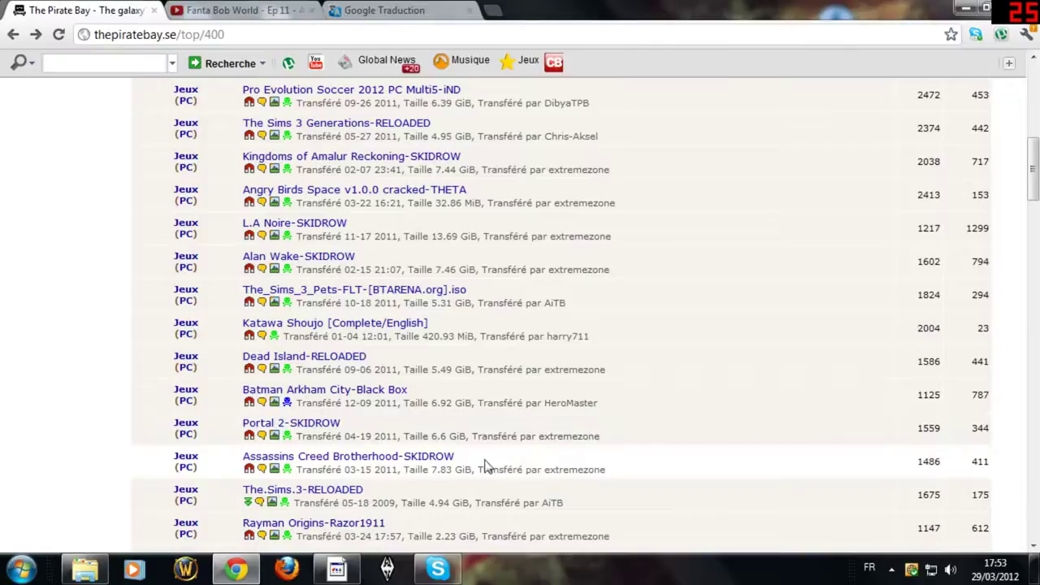
{"action": "scroll", "coordinate": [483, 464], "scroll_direction": "down", "scroll_amount": 2}
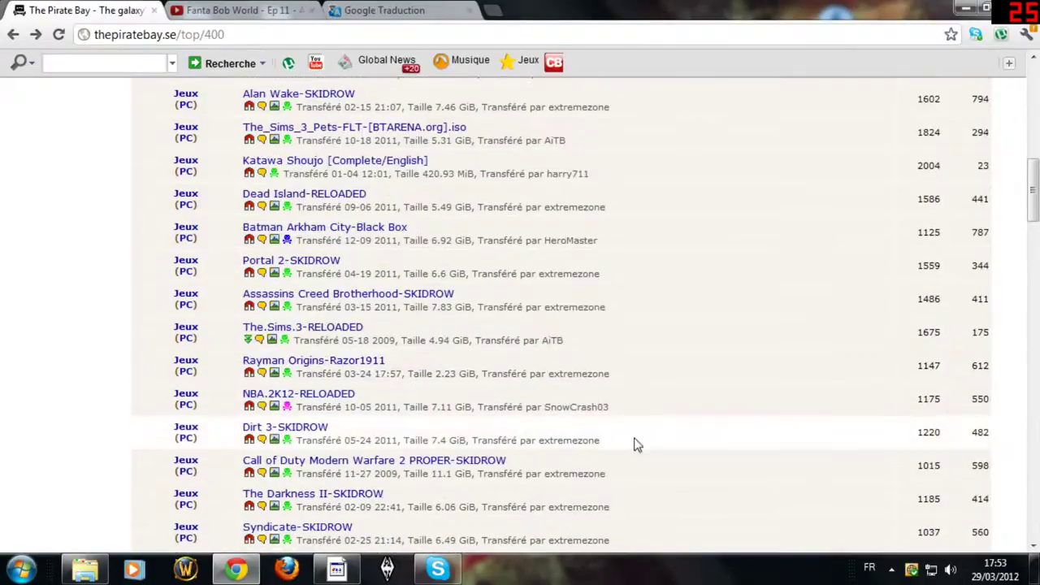
{"action": "scroll", "coordinate": [360, 502], "scroll_direction": "down", "scroll_amount": 1}
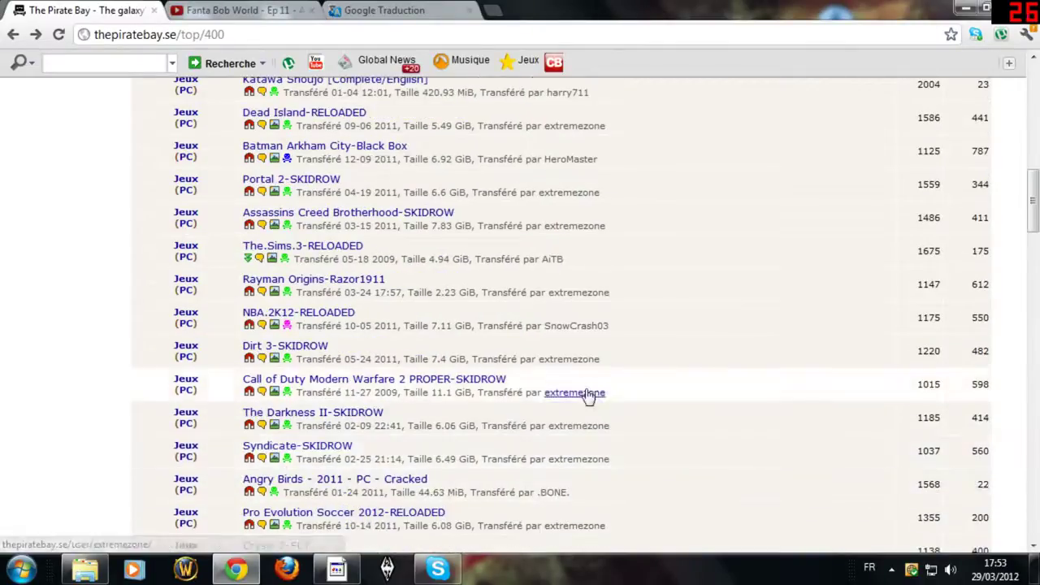
{"action": "scroll", "coordinate": [576, 487], "scroll_direction": "down", "scroll_amount": 1}
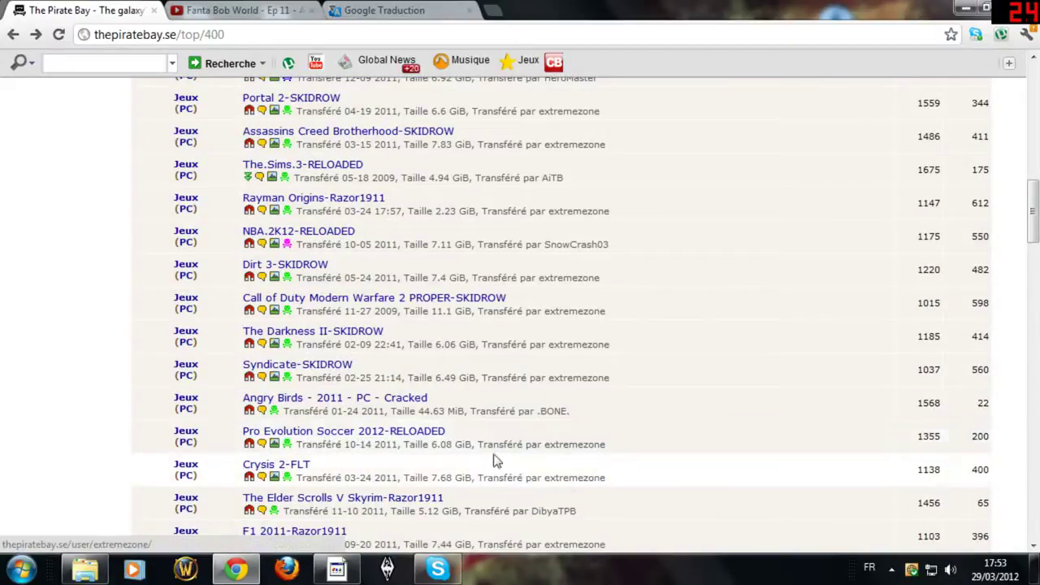
{"action": "scroll", "coordinate": [582, 436], "scroll_direction": "down", "scroll_amount": 1}
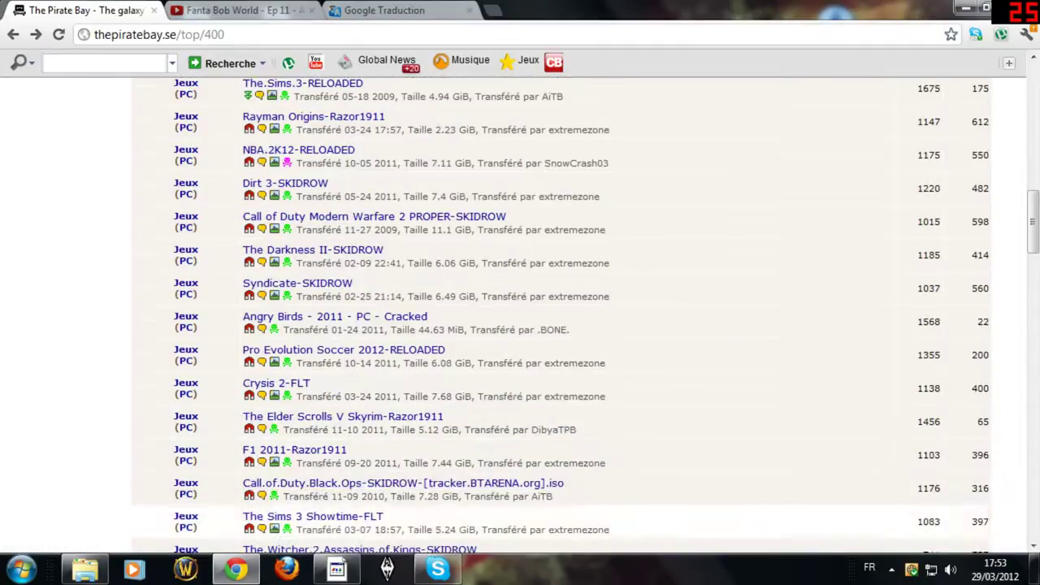
{"action": "scroll", "coordinate": [279, 488], "scroll_direction": "down", "scroll_amount": 2}
{"action": "scroll", "coordinate": [130, 407], "scroll_direction": "down", "scroll_amount": 3}
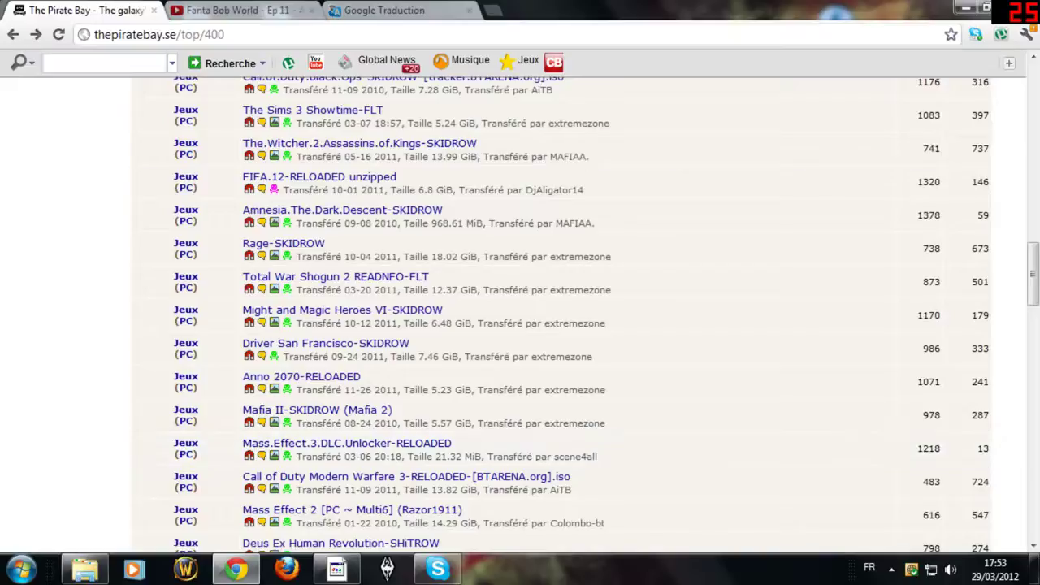
- Minimise the browser, reopen the Assassin's Creed Revelations folder window and review the copied SKIDROW files
{"action": "left_click", "coordinate": [965, 9]}
{"action": "left_click", "coordinate": [85, 569]}
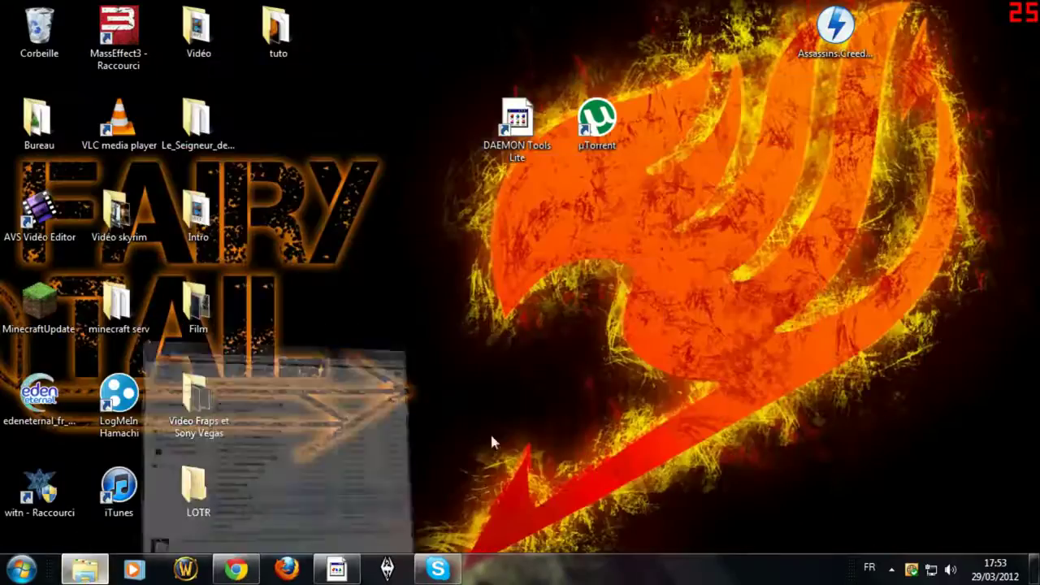
{"action": "scroll", "coordinate": [579, 490], "scroll_direction": "up", "scroll_amount": 2}
{"action": "scroll", "coordinate": [568, 436], "scroll_direction": "down", "scroll_amount": 2}
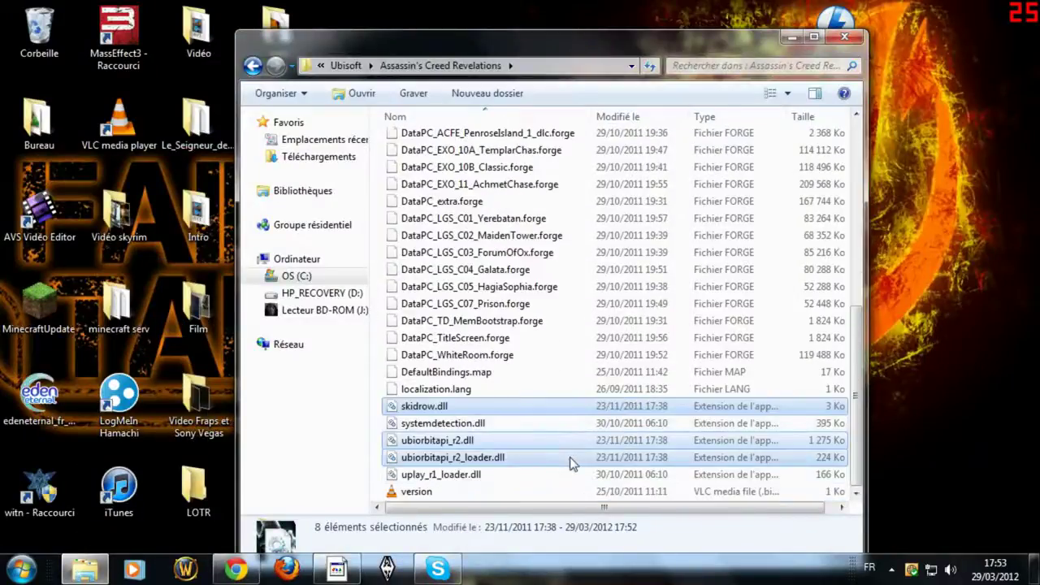
{"action": "scroll", "coordinate": [571, 462], "scroll_direction": "up", "scroll_amount": 7}
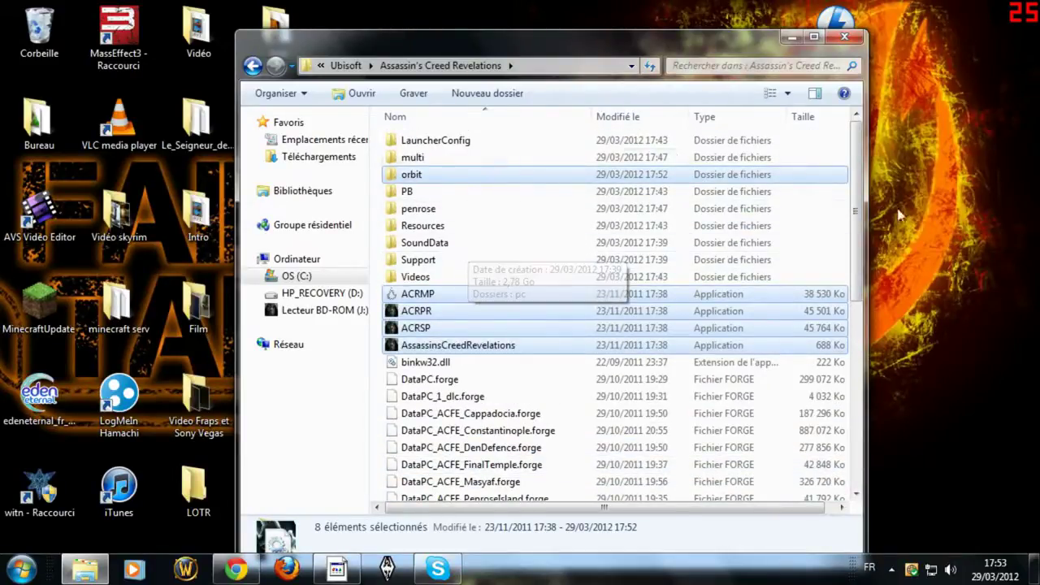
- Launch the AssassinsCreedRevelations application from the install folder and move the Ubisoft Autopatch window higher
{"action": "left_click", "coordinate": [1001, 264]}
{"action": "left_click_drag", "start_coordinate": [856, 243], "coordinate": [856, 263]}
{"action": "left_click", "coordinate": [720, 302]}
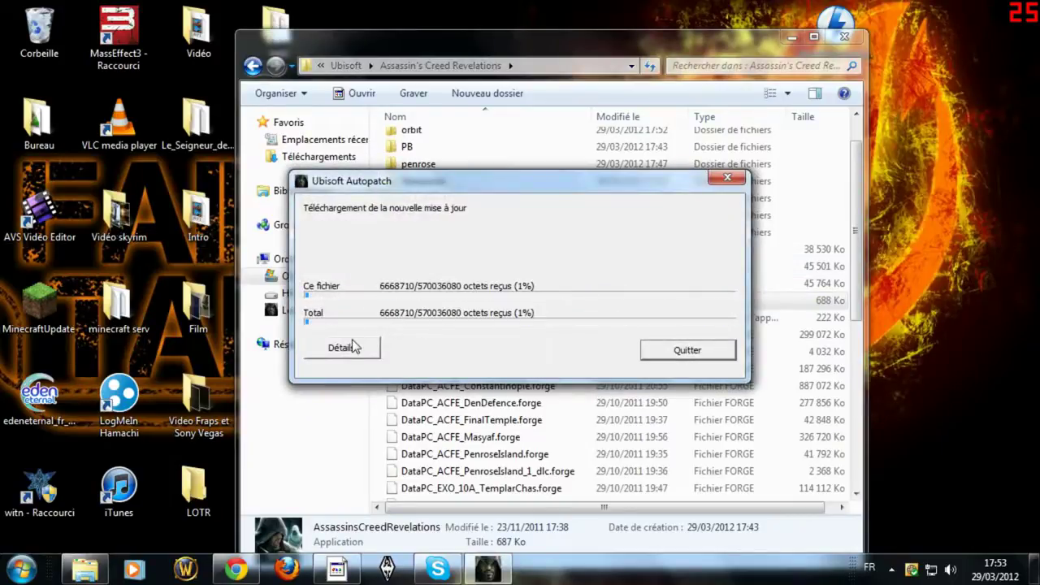
{"action": "left_click", "coordinate": [361, 351]}
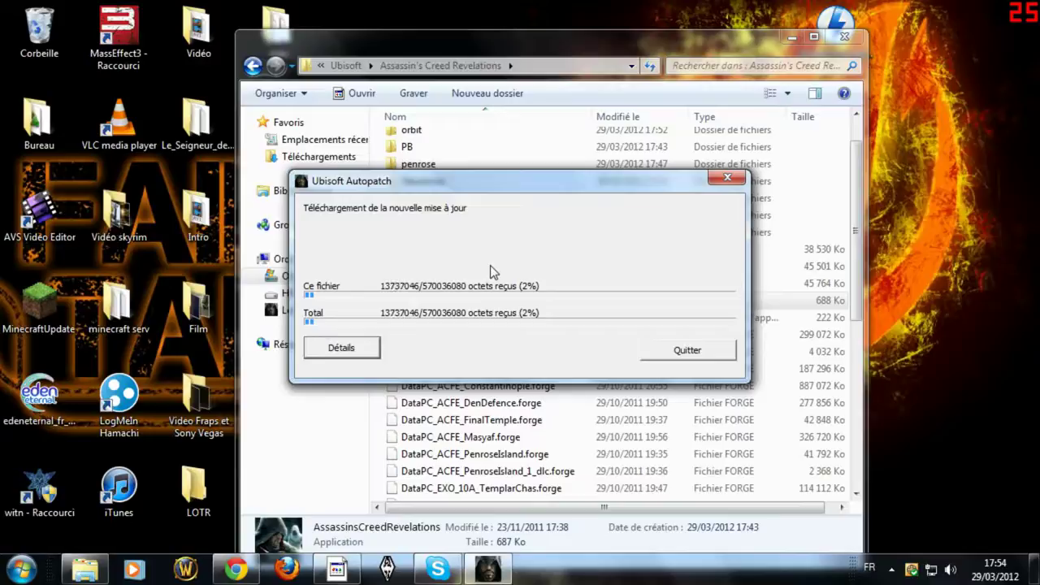
{"action": "left_click_drag", "start_coordinate": [468, 180], "coordinate": [475, 130]}
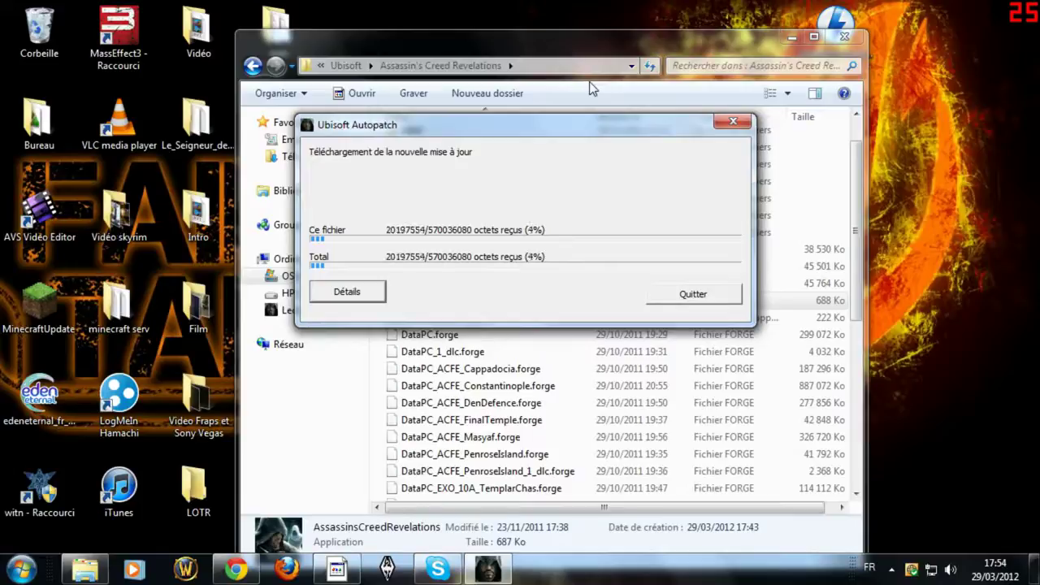
- Open the OS (C:) drive from the computer view in a new Explorer window and maximise it
{"action": "left_click", "coordinate": [21, 569]}
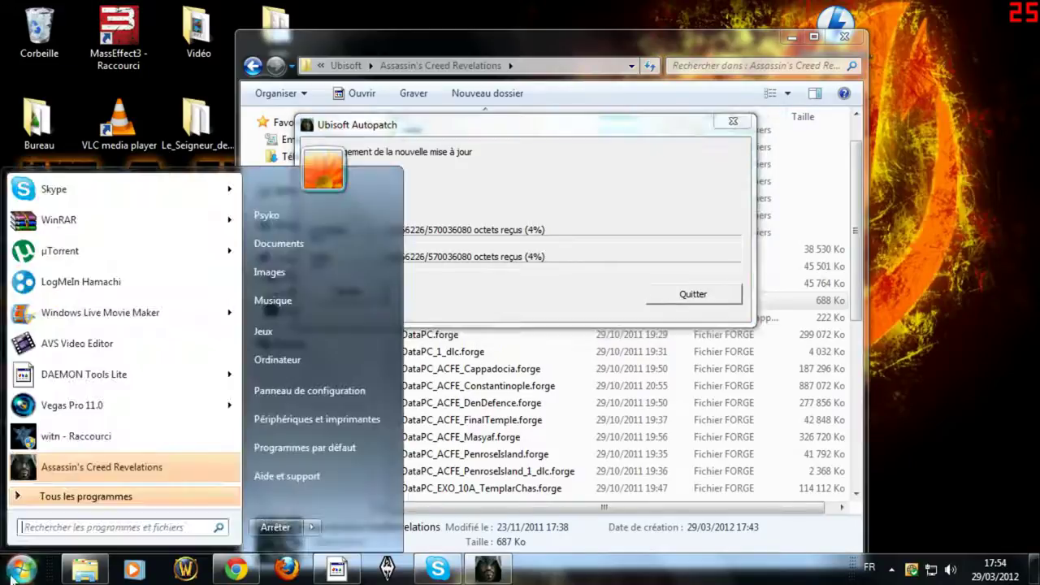
{"action": "left_click", "coordinate": [96, 498]}
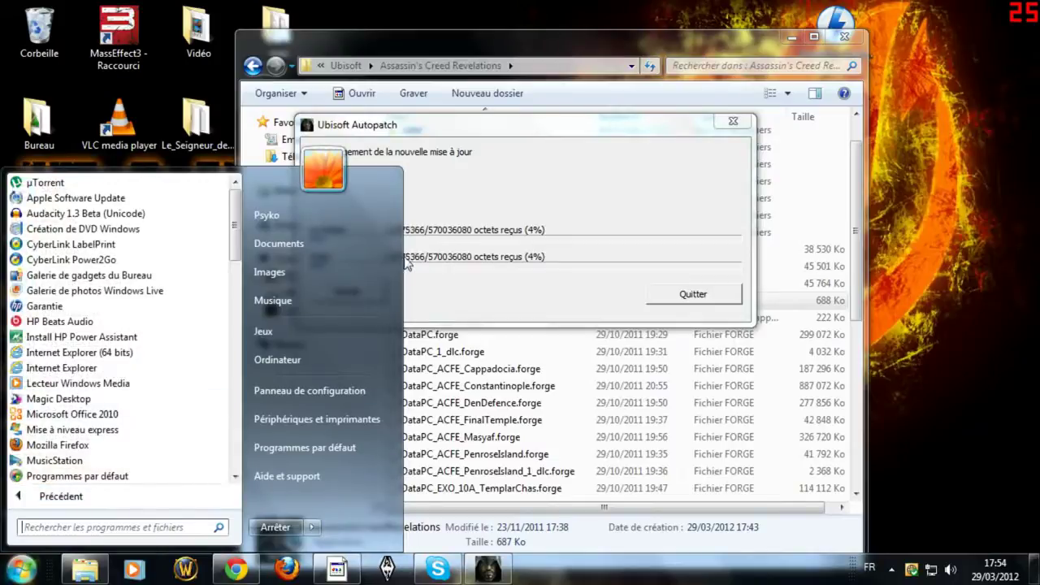
{"action": "left_click", "coordinate": [278, 359]}
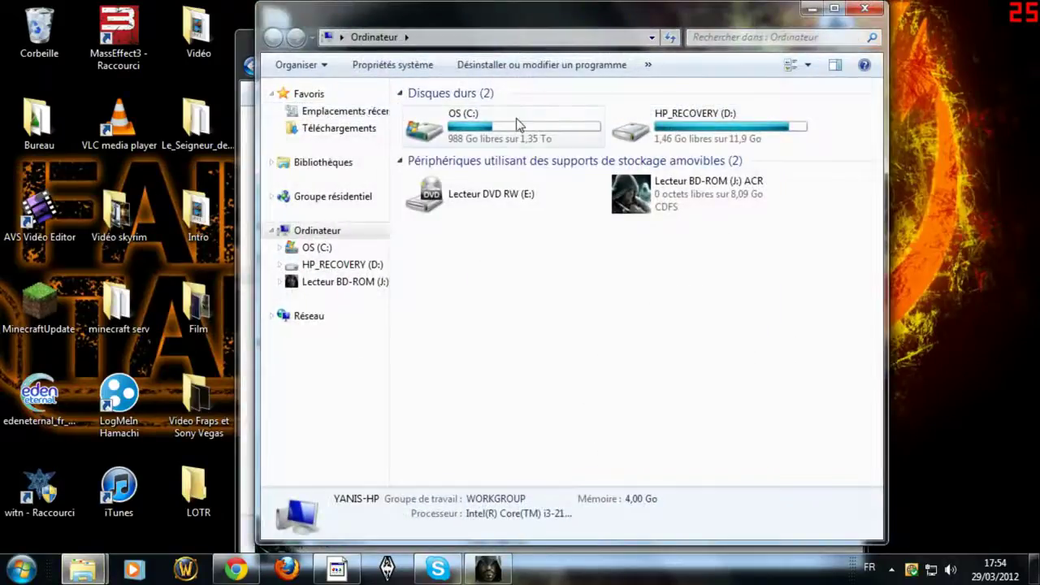
{"action": "double_click", "coordinate": [518, 124]}
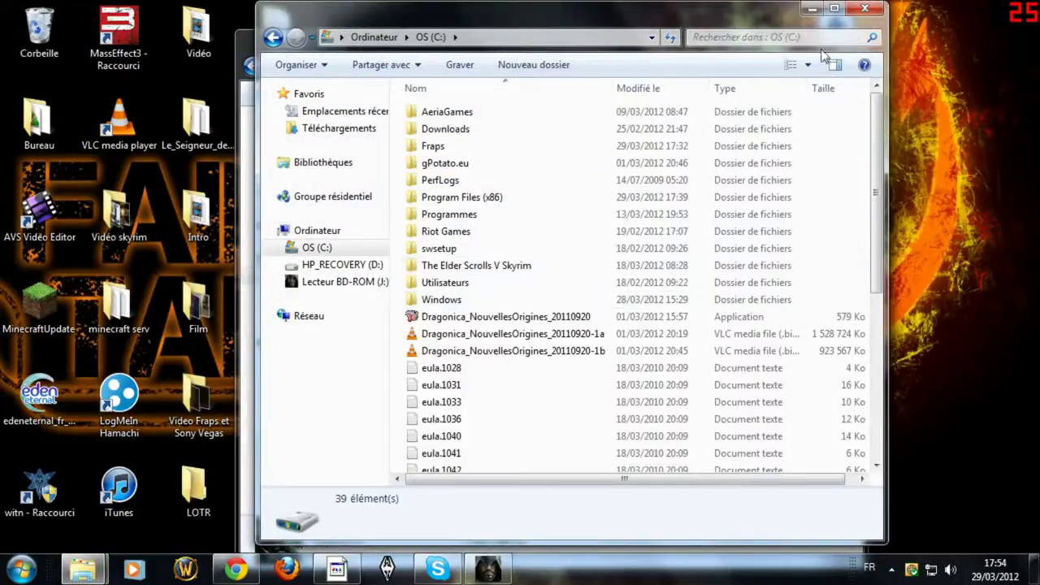
{"action": "left_click", "coordinate": [835, 9]}
- Send all loose files in the root of OS (C:) to the Recycle Bin, keeping the folders
{"action": "left_click_drag", "start_coordinate": [656, 319], "coordinate": [144, 497]}
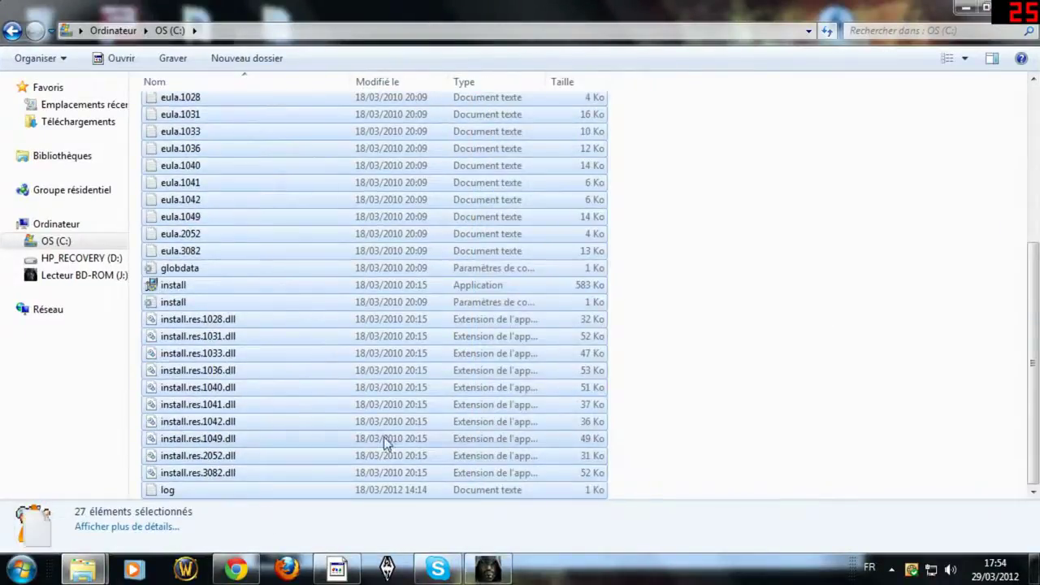
{"action": "key", "text": "Delete"}
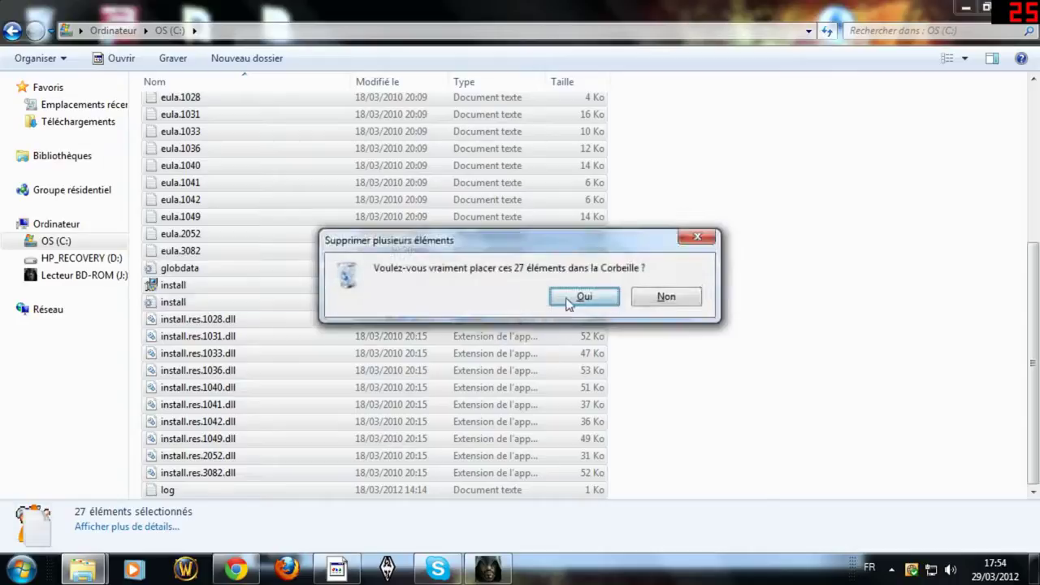
{"action": "left_click", "coordinate": [583, 297]}
{"action": "left_click", "coordinate": [522, 343]}
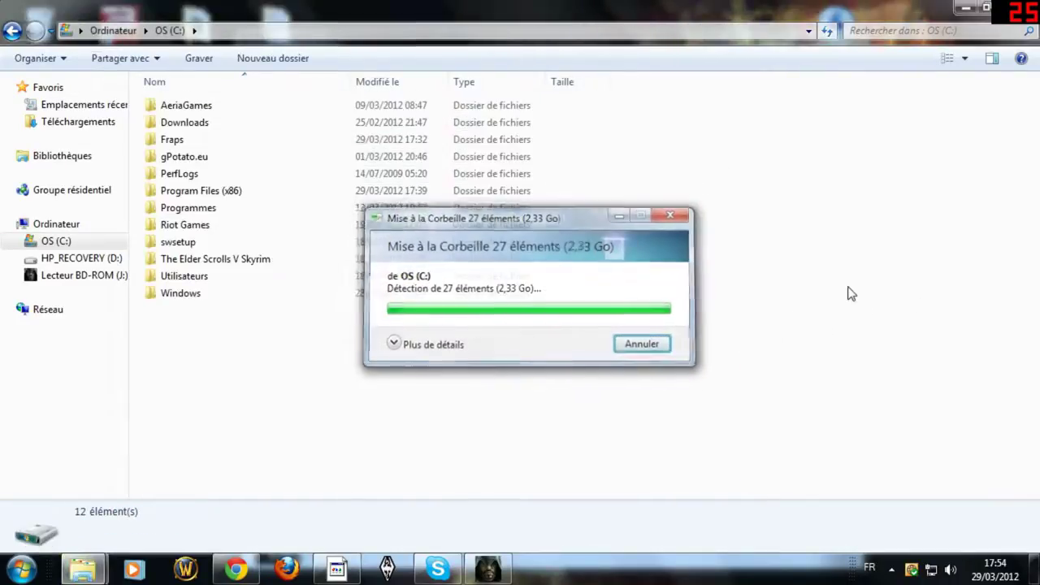
- Look through the contents of The Elder Scrolls V Skyrim folder and return to the OS (C:) root
{"action": "double_click", "coordinate": [249, 260]}
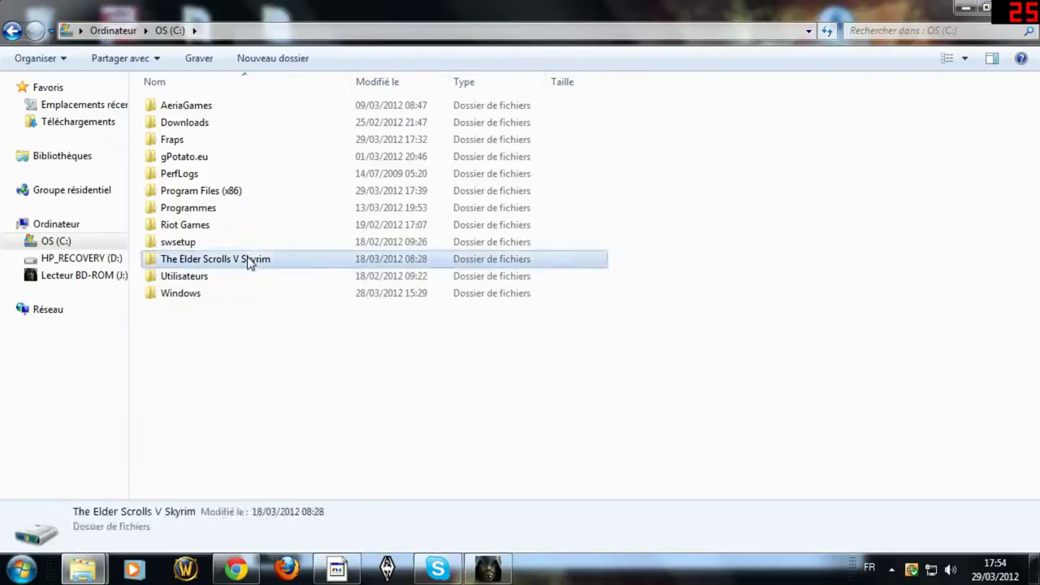
{"action": "left_click_drag", "start_coordinate": [704, 112], "coordinate": [854, 158]}
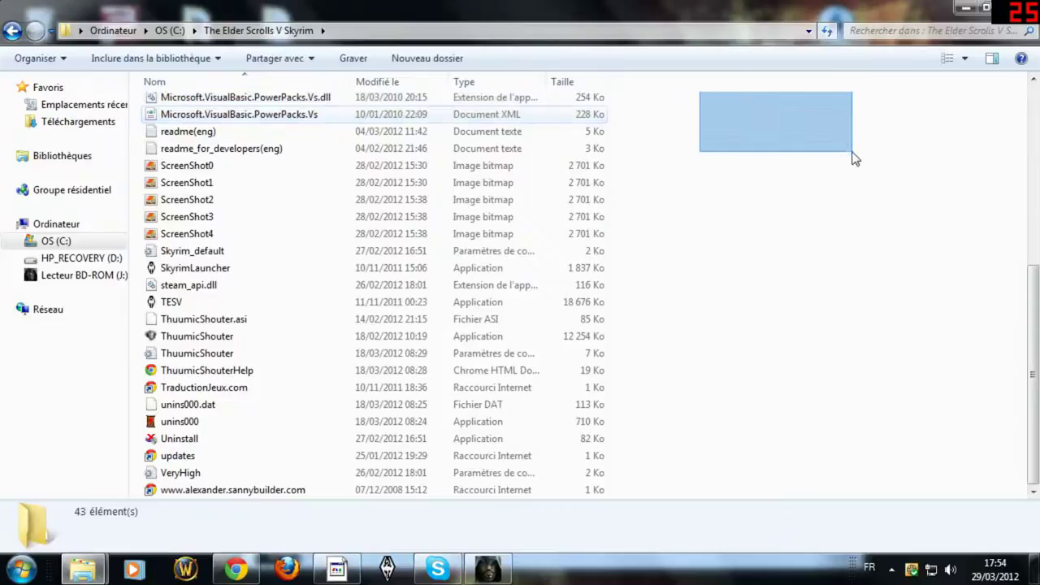
{"action": "scroll", "coordinate": [434, 303], "scroll_direction": "up", "scroll_amount": 7}
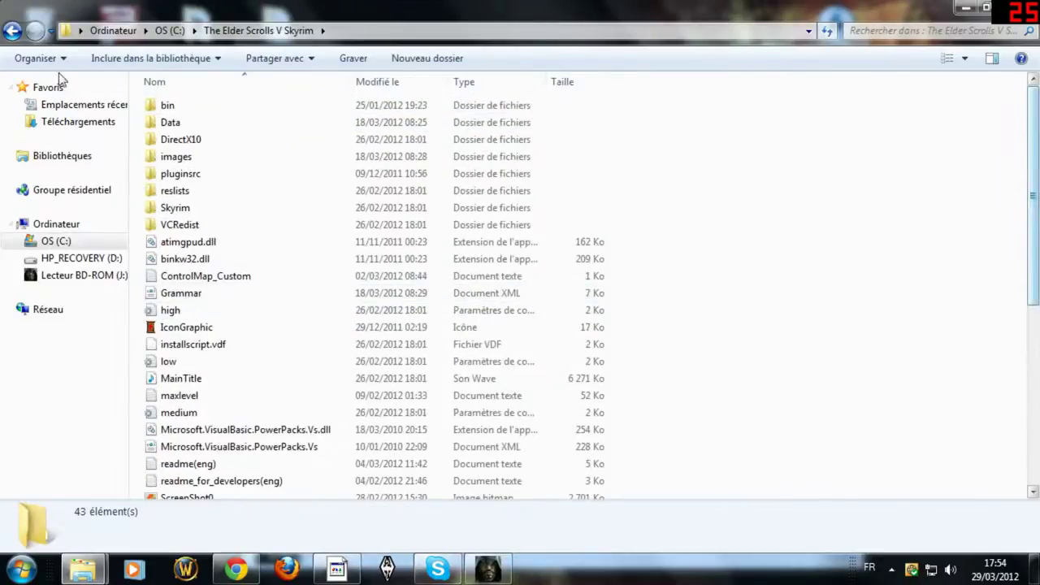
{"action": "left_click", "coordinate": [12, 31]}
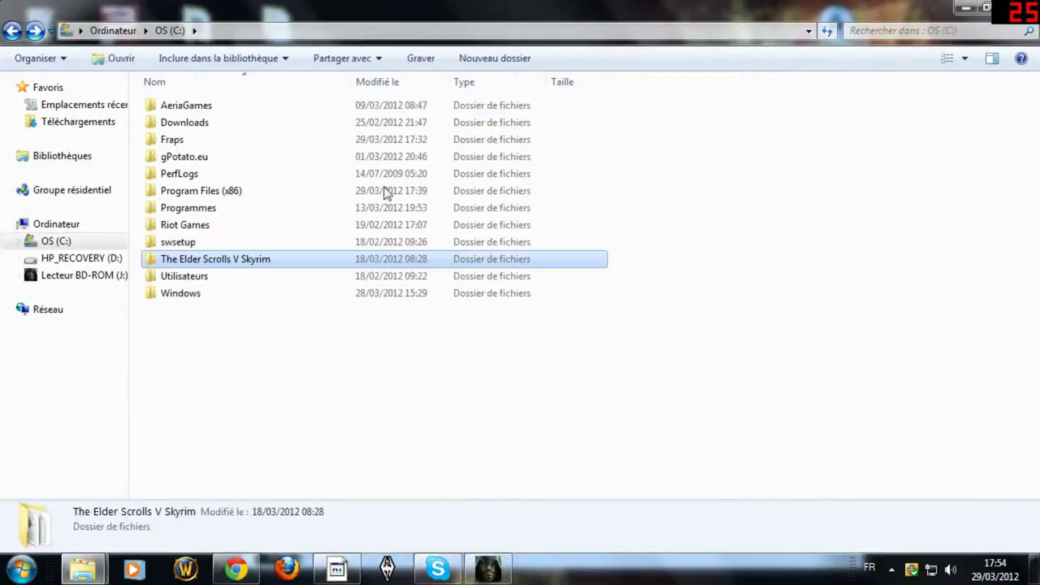
- Send the Dragonica folder inside gPotato.eu to the Recycle Bin and return to the OS (C:) root
{"action": "double_click", "coordinate": [204, 159]}
{"action": "left_click", "coordinate": [231, 108]}
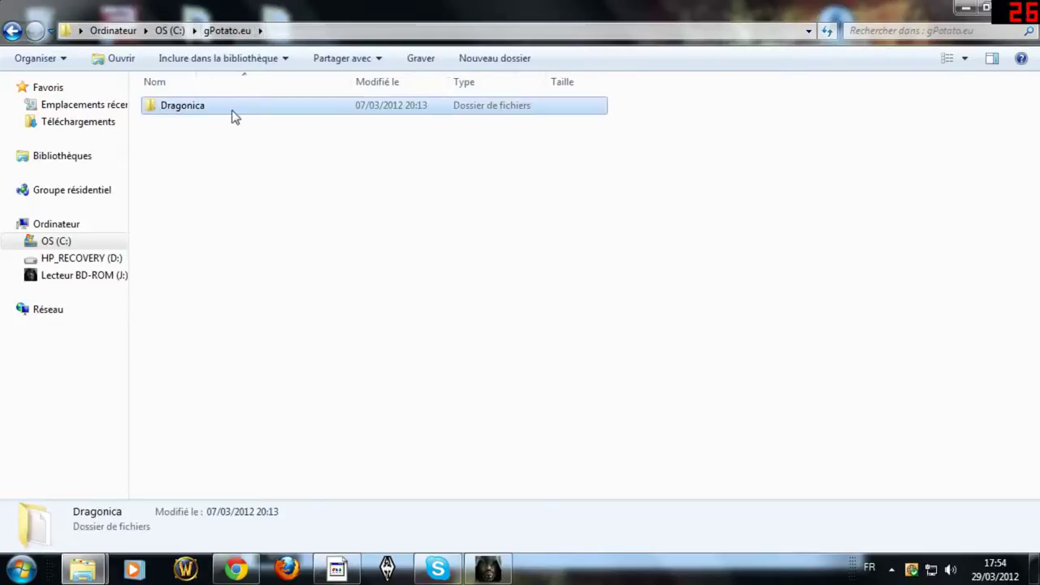
{"action": "right_click", "coordinate": [231, 109]}
{"action": "left_click", "coordinate": [286, 452]}
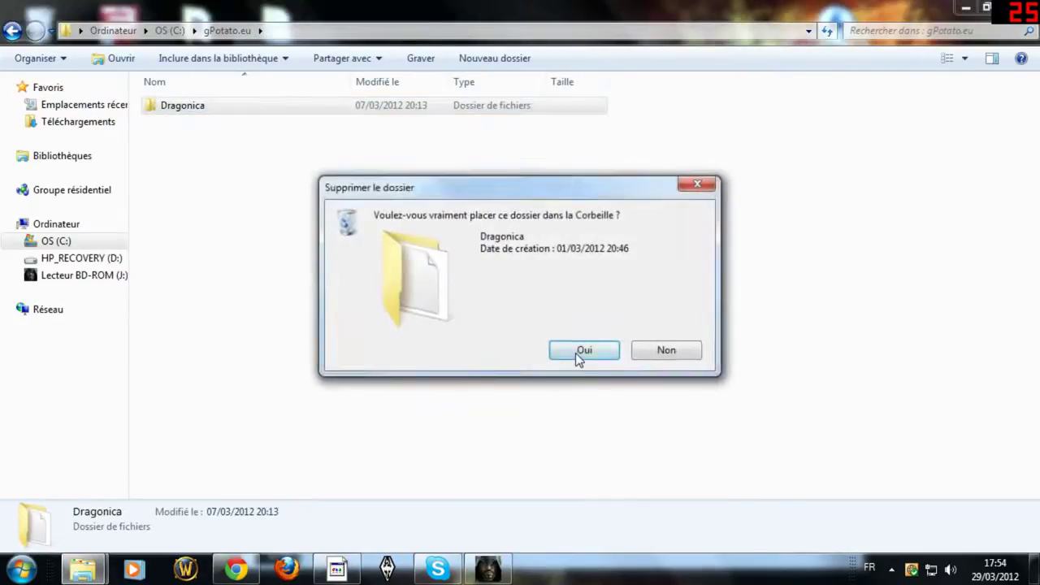
{"action": "left_click", "coordinate": [575, 351]}
{"action": "left_click", "coordinate": [12, 31]}
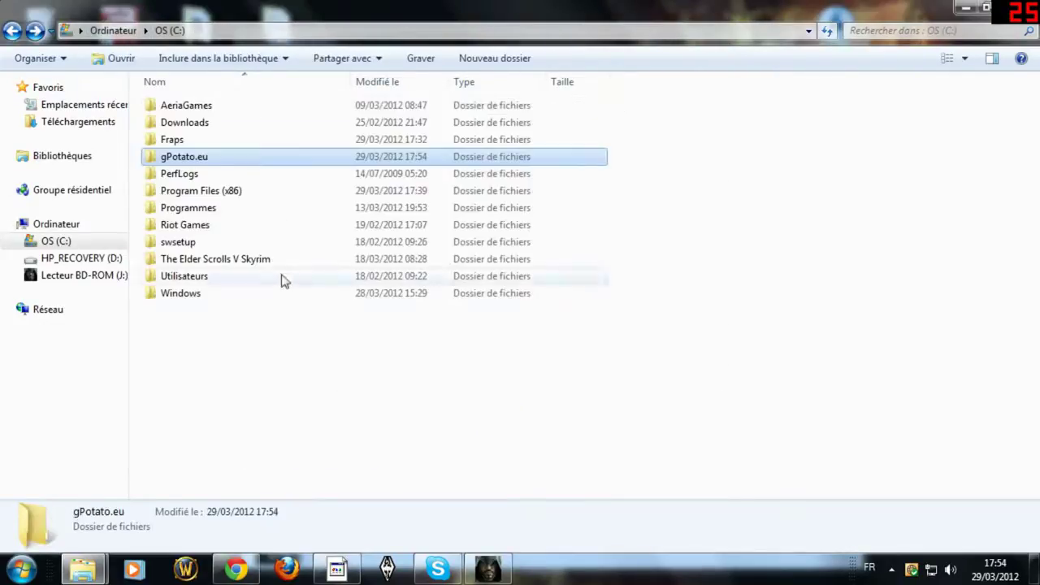
- Send the EdenEternal-FR folder inside AeriaGames to the Recycle Bin and return to the OS (C:) root
{"action": "double_click", "coordinate": [227, 109]}
{"action": "left_click", "coordinate": [227, 107]}
{"action": "right_click", "coordinate": [201, 101]}
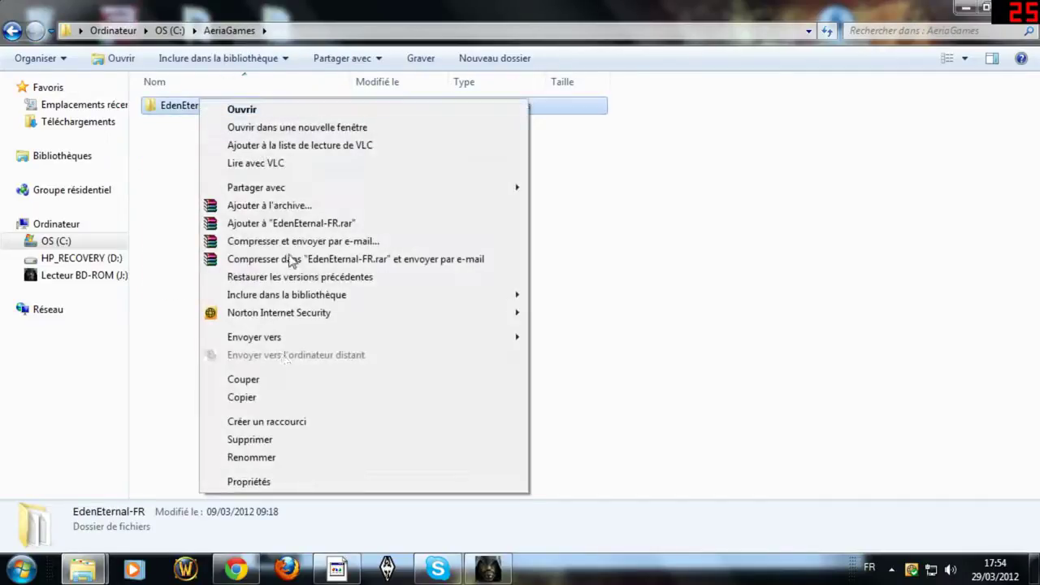
{"action": "left_click", "coordinate": [267, 446]}
{"action": "left_click", "coordinate": [582, 350]}
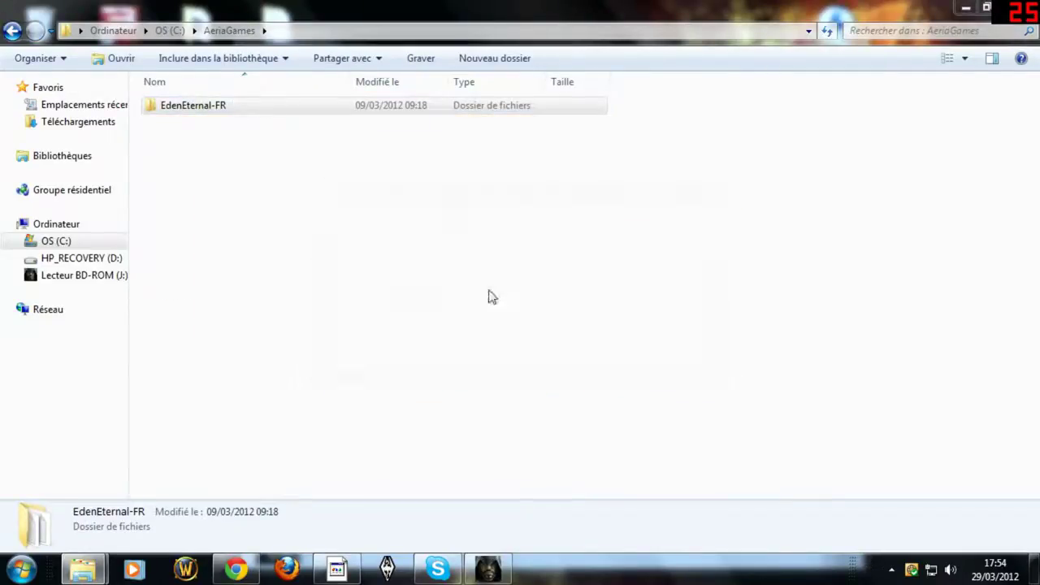
{"action": "left_click", "coordinate": [12, 31]}
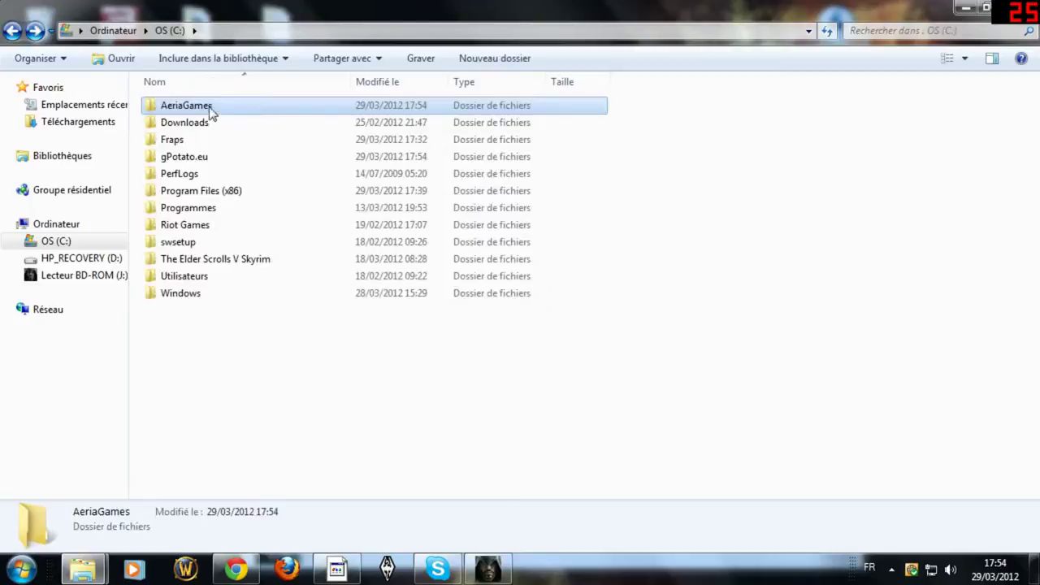
- Check the Downloads folder on OS (C:) and look inside the Mass Effect 3 folder in Program Files (x86)
{"action": "double_click", "coordinate": [215, 126]}
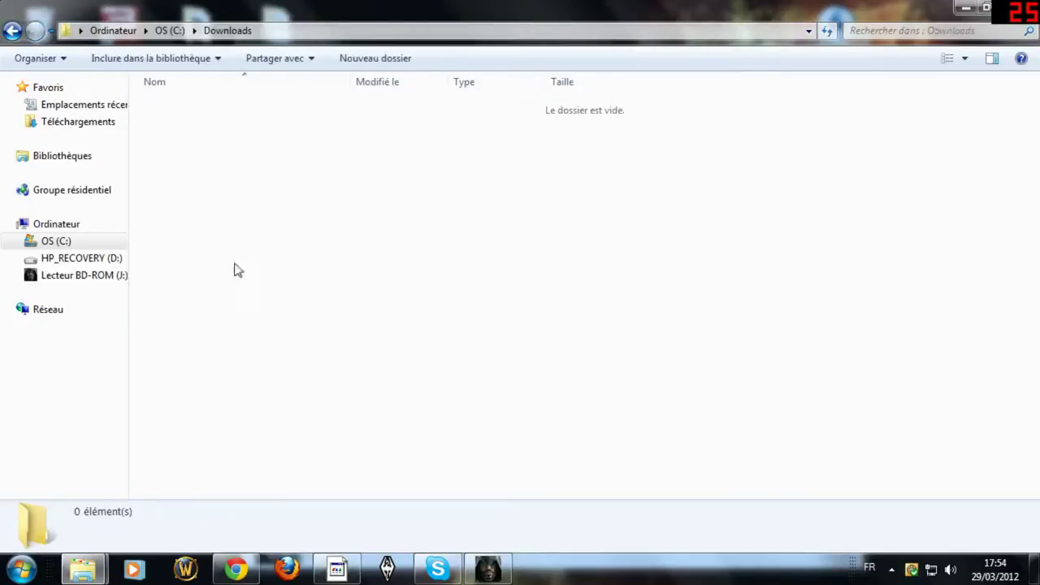
{"action": "left_click", "coordinate": [15, 33]}
{"action": "double_click", "coordinate": [213, 194]}
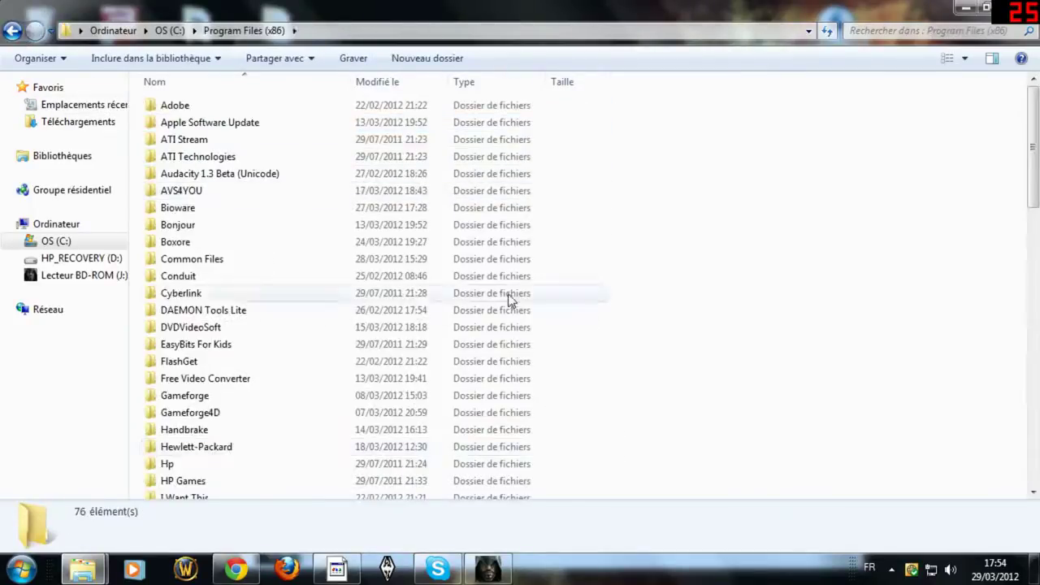
{"action": "scroll", "coordinate": [685, 323], "scroll_direction": "down", "scroll_amount": 3}
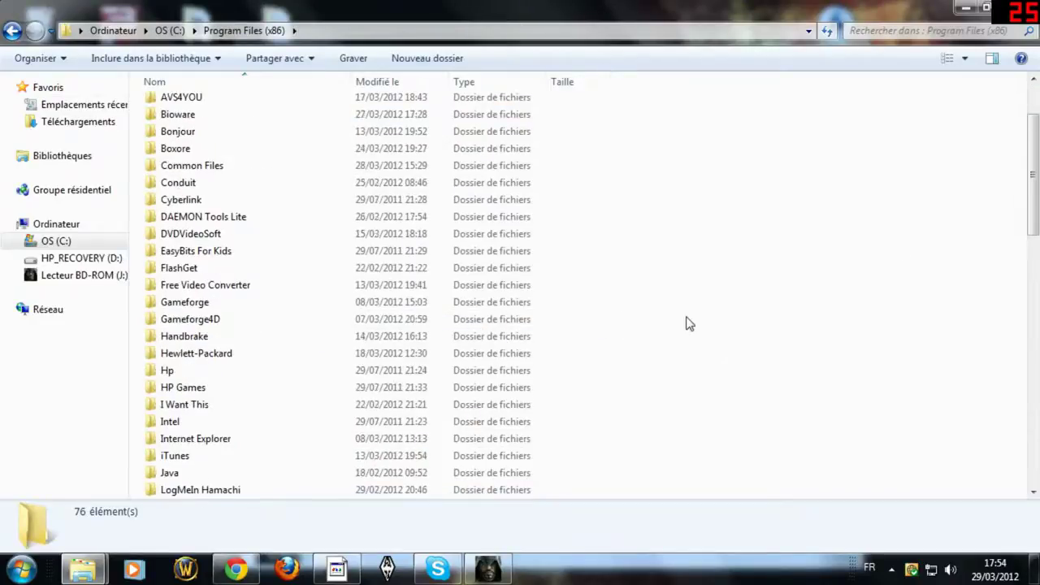
{"action": "scroll", "coordinate": [641, 358], "scroll_direction": "down", "scroll_amount": 1}
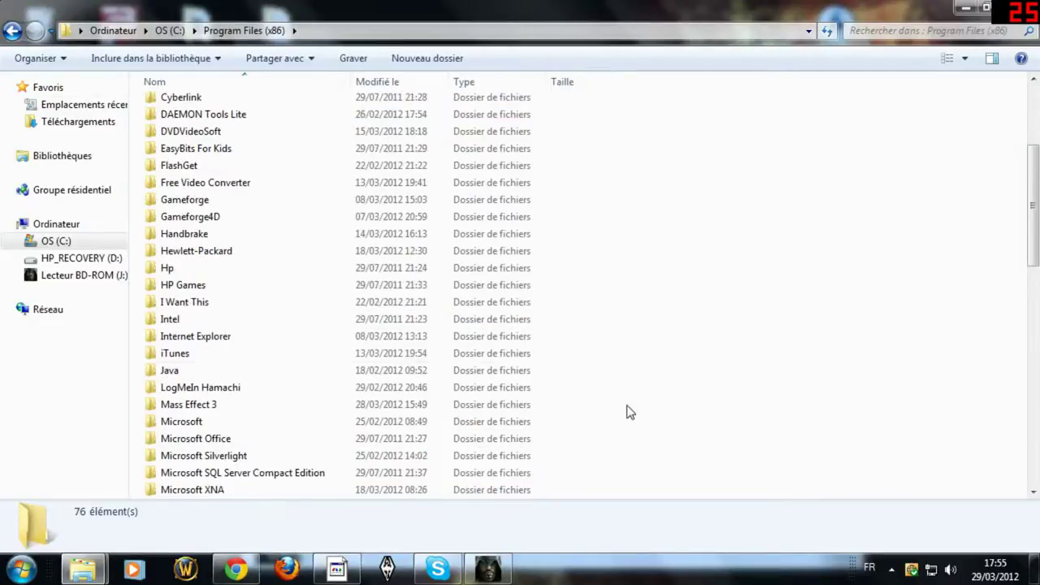
{"action": "double_click", "coordinate": [216, 404]}
{"action": "left_click_drag", "start_coordinate": [622, 488], "coordinate": [350, 357]}
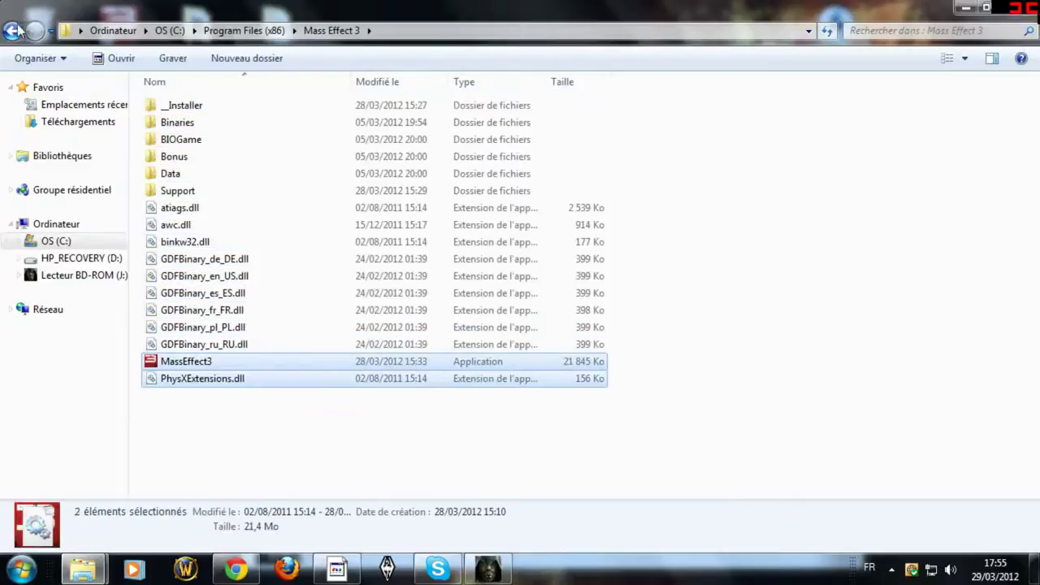
{"action": "key", "text": "BackSpace"}
- Look inside the Snowblind Studios folder in Program Files (x86) and return to the folder list
{"action": "scroll", "coordinate": [428, 373], "scroll_direction": "down", "scroll_amount": 6}
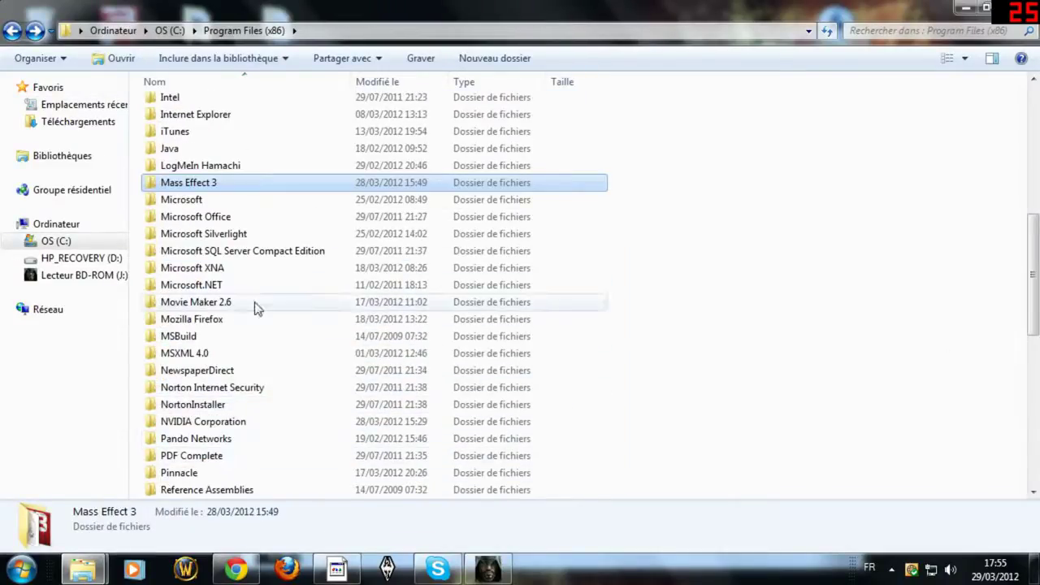
{"action": "scroll", "coordinate": [346, 316], "scroll_direction": "down", "scroll_amount": 2}
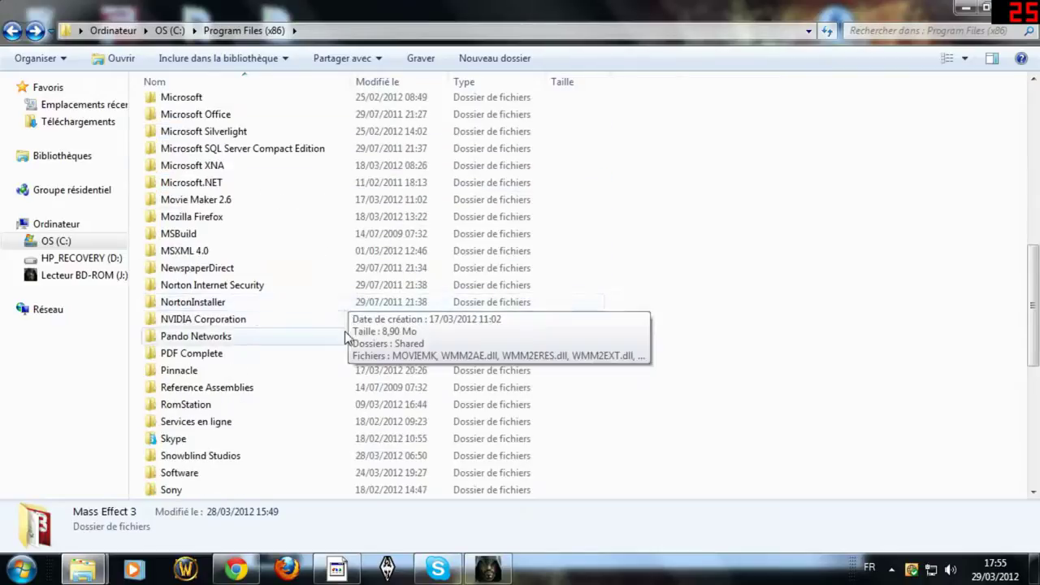
{"action": "double_click", "coordinate": [233, 405]}
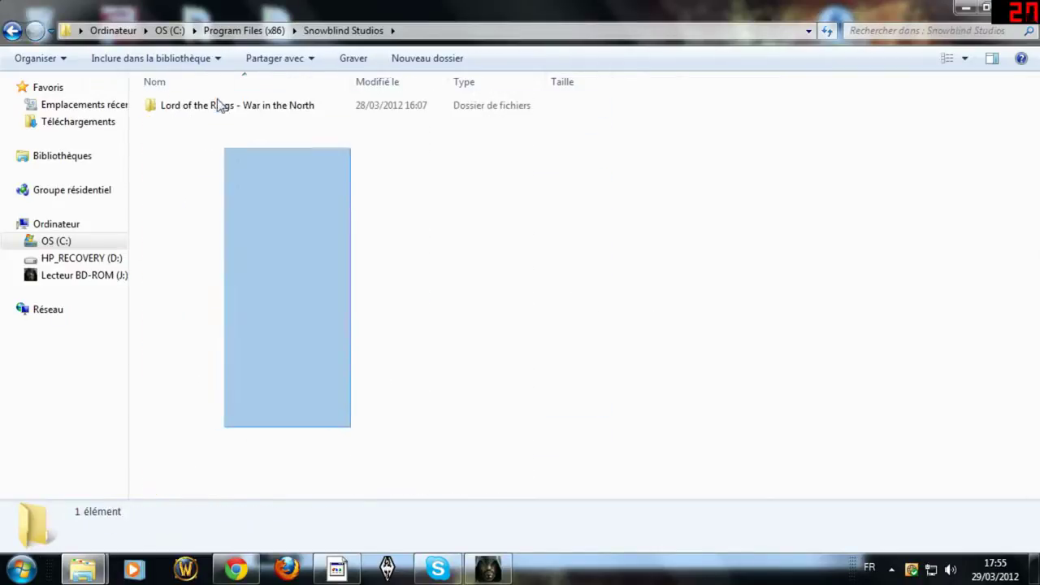
{"action": "left_click", "coordinate": [220, 105]}
{"action": "key", "text": "BackSpace"}
- Open the Steam folder and browse through SteamApps down to the files of the condition zero game folder
{"action": "scroll", "coordinate": [443, 317], "scroll_direction": "down", "scroll_amount": 2}
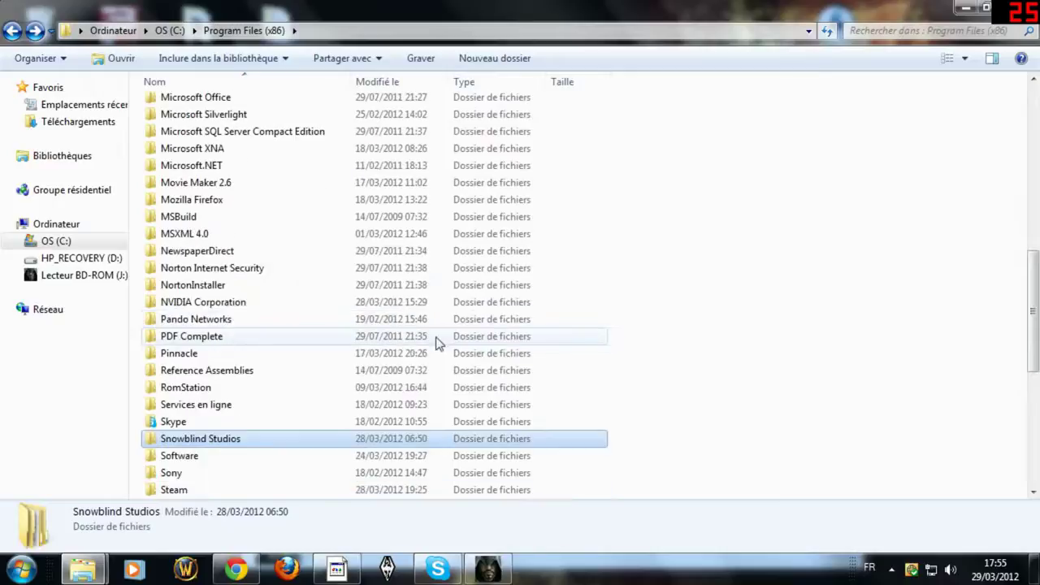
{"action": "double_click", "coordinate": [198, 440]}
{"action": "left_click_drag", "start_coordinate": [274, 467], "coordinate": [780, 344]}
{"action": "left_click", "coordinate": [789, 341]}
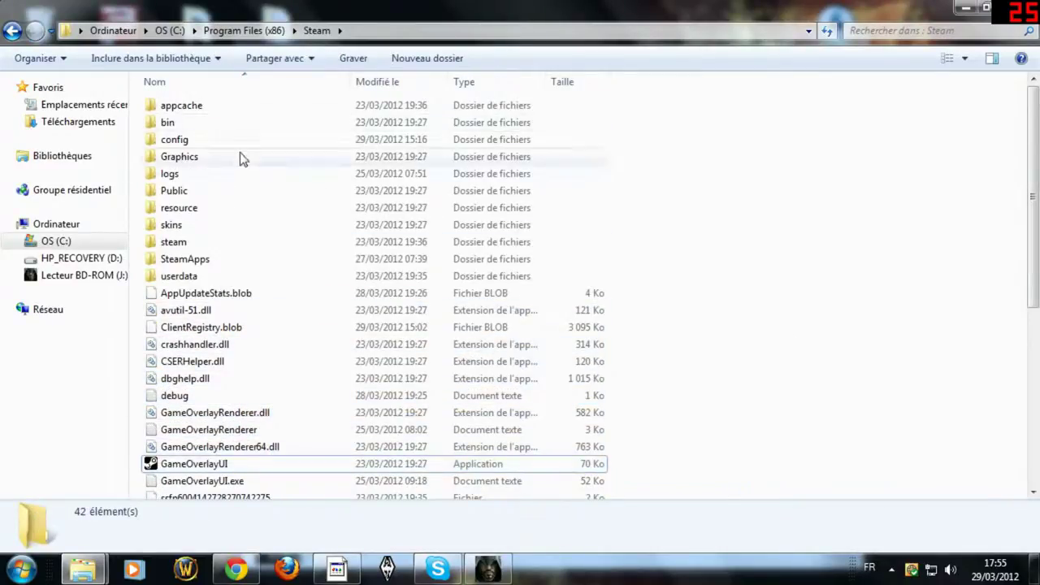
{"action": "double_click", "coordinate": [197, 261]}
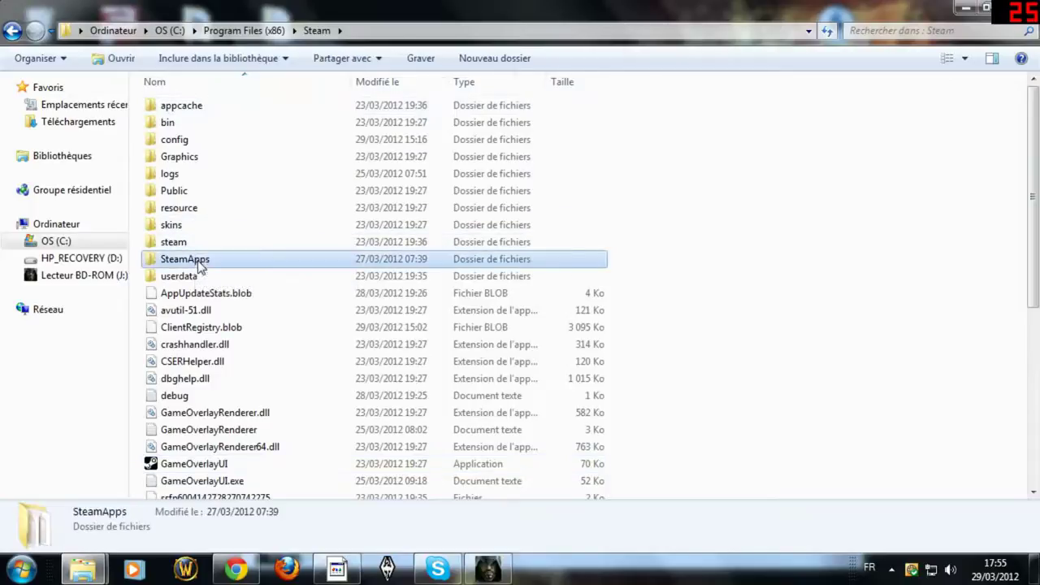
{"action": "left_click_drag", "start_coordinate": [229, 410], "coordinate": [199, 205]}
{"action": "double_click", "coordinate": [185, 106]}
{"action": "left_click", "coordinate": [201, 105]}
{"action": "double_click", "coordinate": [202, 105]}
{"action": "scroll", "coordinate": [284, 365], "scroll_direction": "down", "scroll_amount": 3}
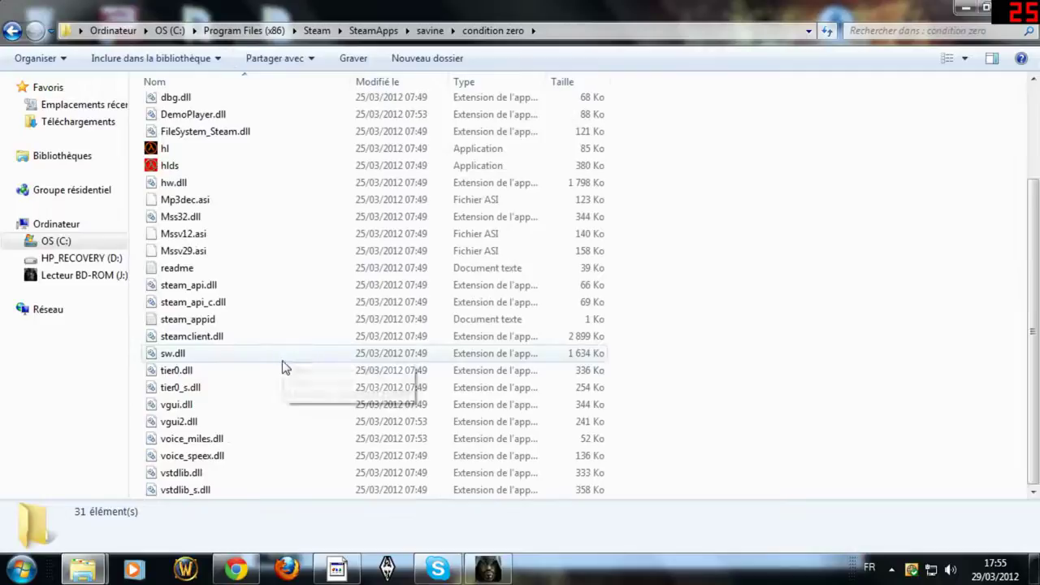
- Return from condition zero to Program Files (x86) and look inside the Ubisoft folder
{"action": "scroll", "coordinate": [286, 366], "scroll_direction": "up", "scroll_amount": 3}
{"action": "left_click", "coordinate": [16, 37]}
{"action": "left_click", "coordinate": [10, 31]}
{"action": "left_click", "coordinate": [9, 31]}
{"action": "left_click", "coordinate": [8, 30]}
{"action": "scroll", "coordinate": [539, 353], "scroll_direction": "down", "scroll_amount": 4}
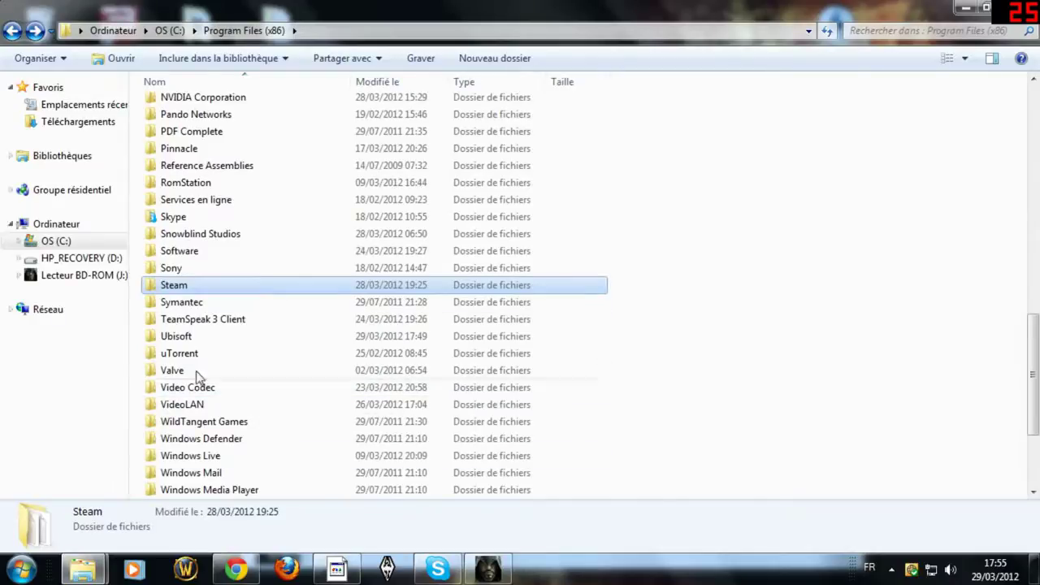
{"action": "double_click", "coordinate": [197, 336]}
{"action": "key", "text": "ctrl+a"}
{"action": "left_click", "coordinate": [12, 31]}
- Look through the contents of the World of Warcraft folder and return to Program Files (x86)
{"action": "scroll", "coordinate": [343, 365], "scroll_direction": "down", "scroll_amount": 3}
{"action": "scroll", "coordinate": [352, 412], "scroll_direction": "down", "scroll_amount": 3}
{"action": "left_click", "coordinate": [238, 458]}
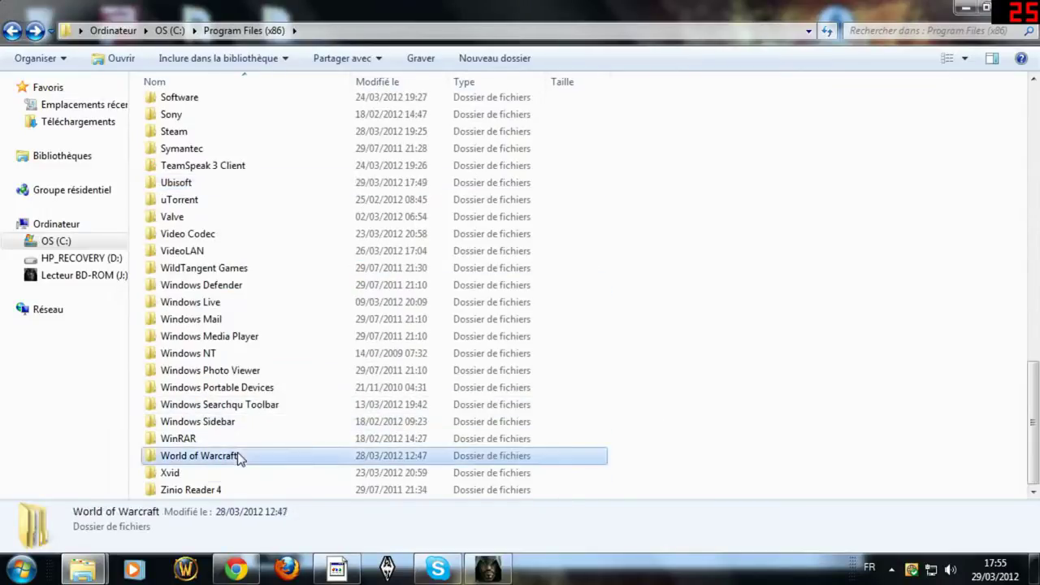
{"action": "double_click", "coordinate": [238, 458]}
{"action": "scroll", "coordinate": [309, 357], "scroll_direction": "down", "scroll_amount": 1}
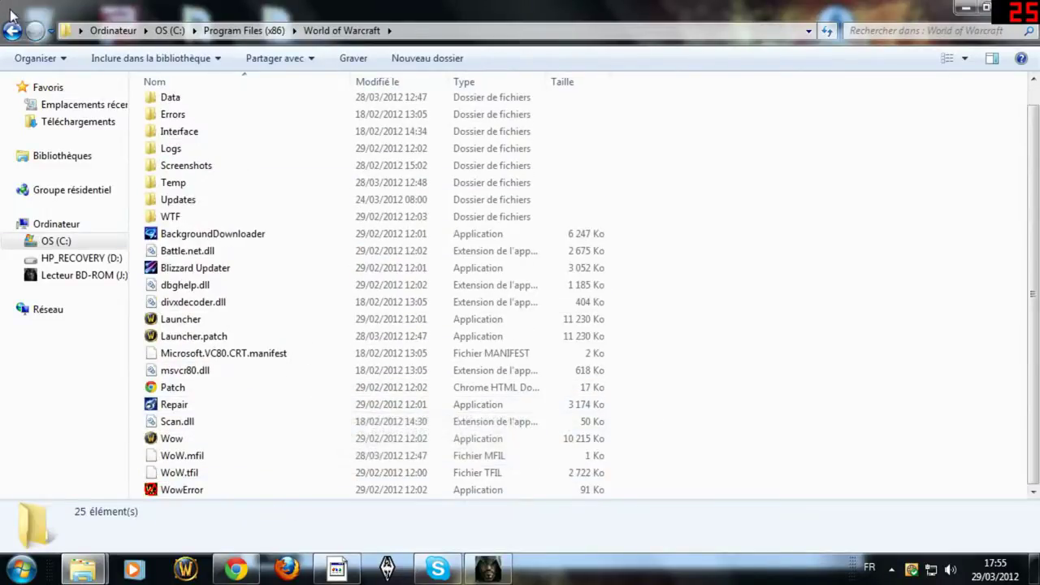
{"action": "left_click", "coordinate": [23, 31]}
- Restore the Explorer window to its smaller size and look inside the Valve folder in Program Files (x86)
{"action": "key", "text": "super+Down"}
{"action": "left_click_drag", "start_coordinate": [442, 13], "coordinate": [498, 31]}
{"action": "scroll", "coordinate": [506, 239], "scroll_direction": "down", "scroll_amount": 1}
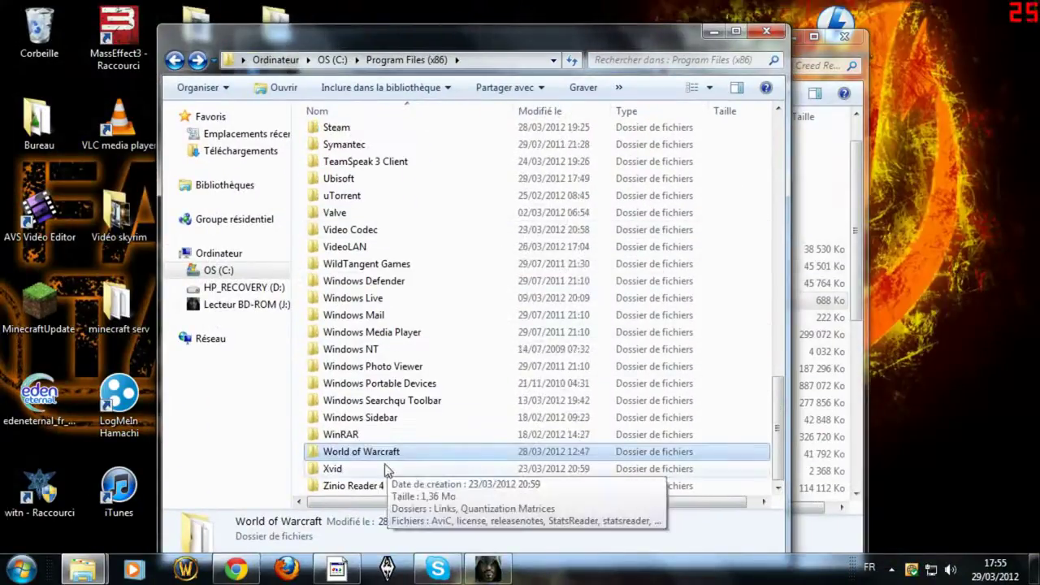
{"action": "scroll", "coordinate": [389, 472], "scroll_direction": "up", "scroll_amount": 1}
{"action": "scroll", "coordinate": [387, 470], "scroll_direction": "up", "scroll_amount": 4}
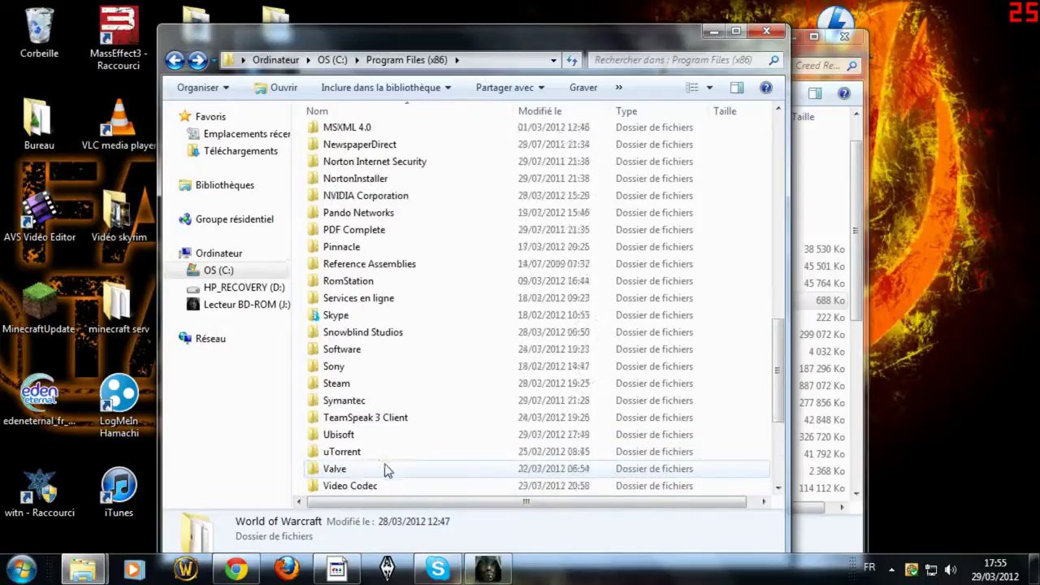
{"action": "scroll", "coordinate": [367, 410], "scroll_direction": "down", "scroll_amount": 1}
{"action": "double_click", "coordinate": [365, 416]}
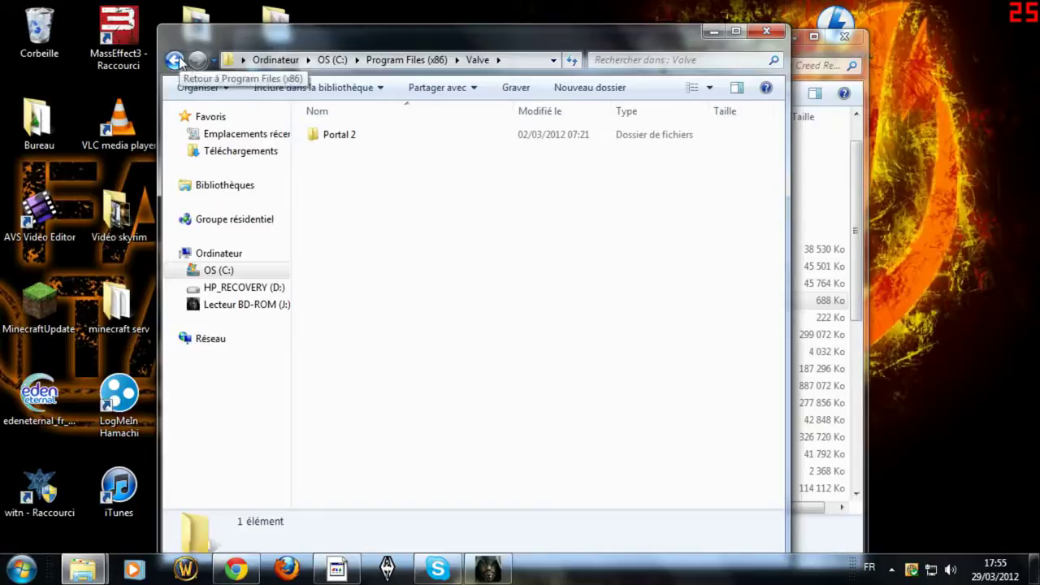
- Go back to the computer view, close that Explorer window and minimise the Assassin's Creed Revelations folder window
{"action": "left_click", "coordinate": [175, 60]}
{"action": "left_click", "coordinate": [175, 60]}
{"action": "left_click", "coordinate": [176, 60]}
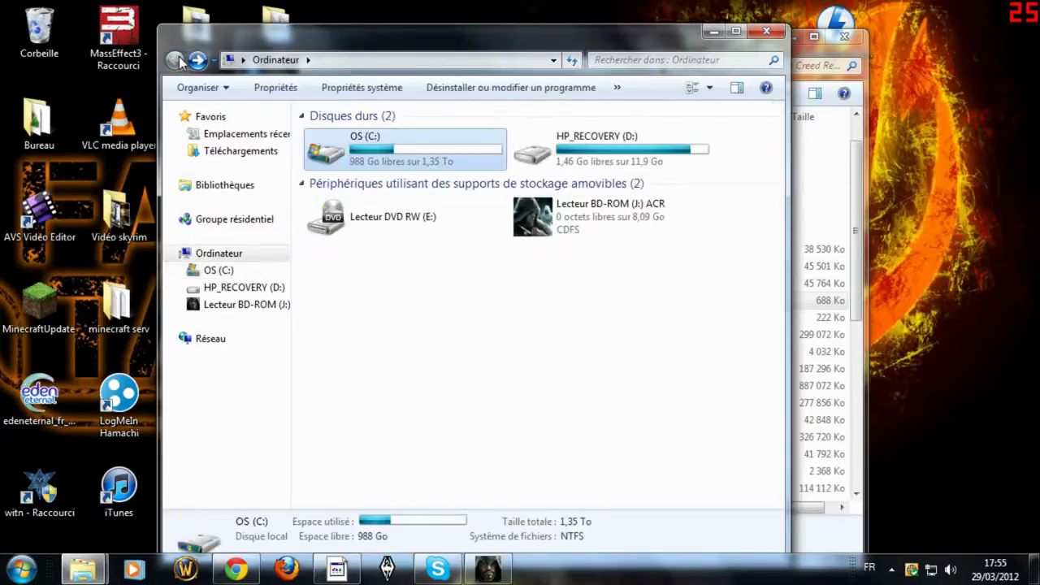
{"action": "left_click", "coordinate": [766, 31]}
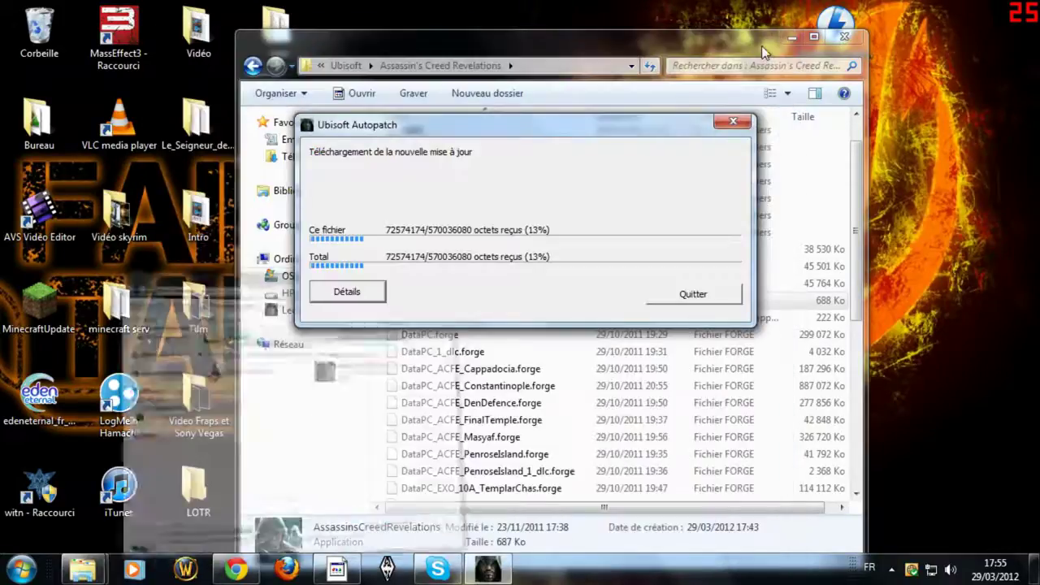
{"action": "left_click", "coordinate": [785, 37]}
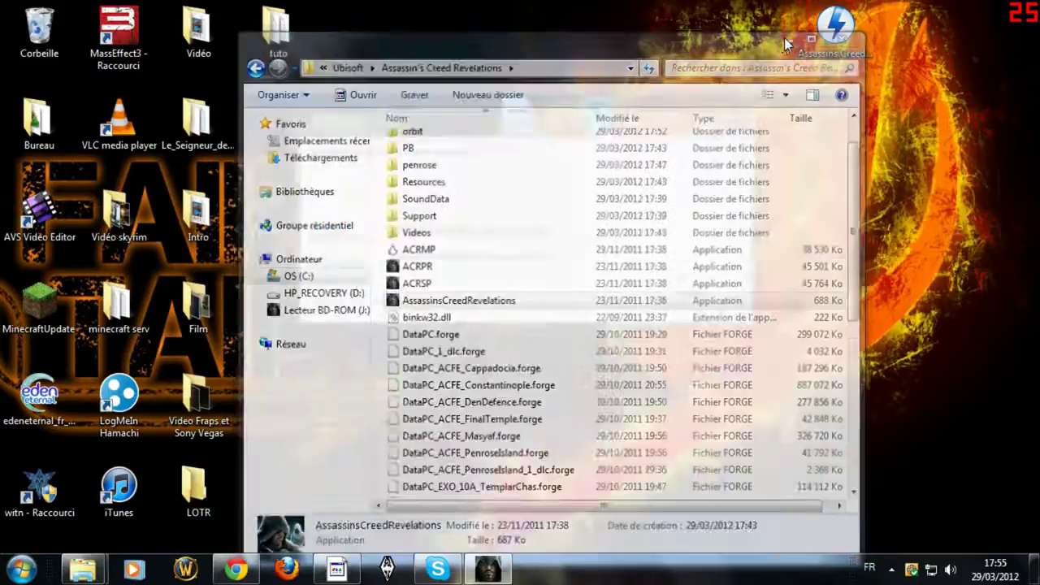
{"action": "left_click_drag", "start_coordinate": [618, 136], "coordinate": [670, 272]}
{"action": "left_click_drag", "start_coordinate": [561, 299], "coordinate": [522, 208]}
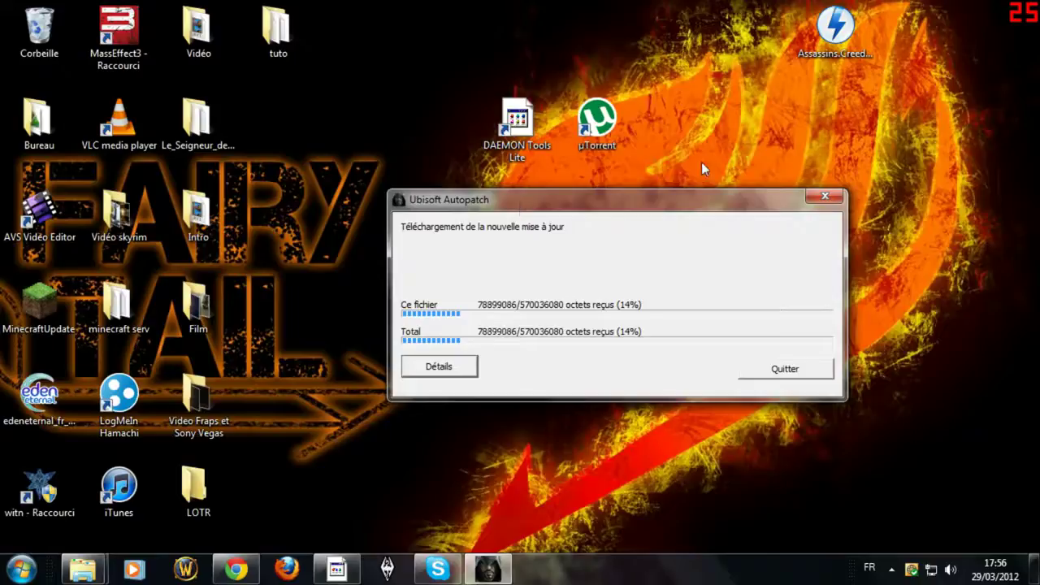
{"action": "mouse_move", "coordinate": [711, 214]}
{"action": "left_mouse_down"}
{"action": "mouse_move", "coordinate": [641, 113]}
{"action": "mouse_move", "coordinate": [633, 132]}
{"action": "mouse_move", "coordinate": [645, 185]}
{"action": "mouse_move", "coordinate": [645, 365]}
{"action": "mouse_move", "coordinate": [667, 262]}
{"action": "mouse_move", "coordinate": [526, 309]}
{"action": "mouse_move", "coordinate": [437, 325]}
{"action": "mouse_move", "coordinate": [717, 219]}
{"action": "left_mouse_up"}
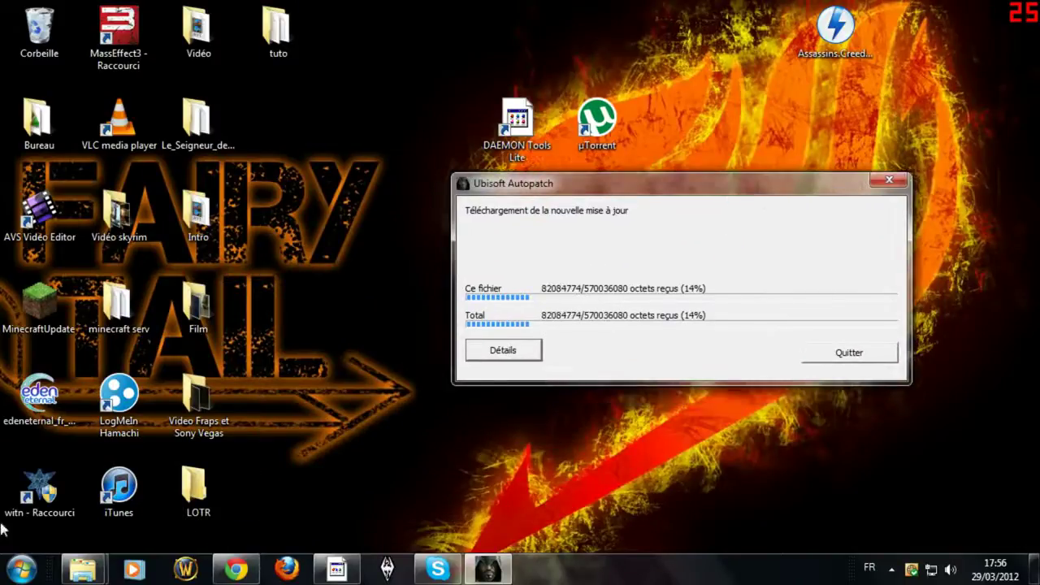
{"action": "mouse_move", "coordinate": [40, 487]}
{"action": "left_mouse_down"}
{"action": "mouse_move", "coordinate": [288, 410]}
{"action": "mouse_move", "coordinate": [14, 480]}
{"action": "mouse_move", "coordinate": [33, 488]}
{"action": "left_mouse_up"}
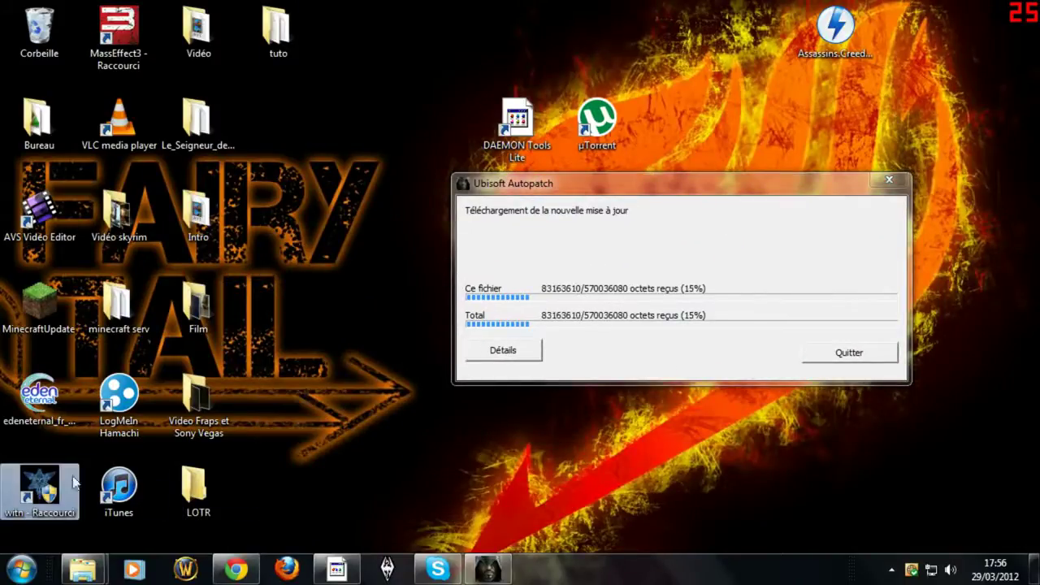
{"action": "left_click_drag", "start_coordinate": [316, 413], "coordinate": [669, 91]}
{"action": "left_click_drag", "start_coordinate": [944, 130], "coordinate": [697, 344]}
{"action": "left_click_drag", "start_coordinate": [930, 160], "coordinate": [366, 323]}
{"action": "double_click", "coordinate": [39, 307]}
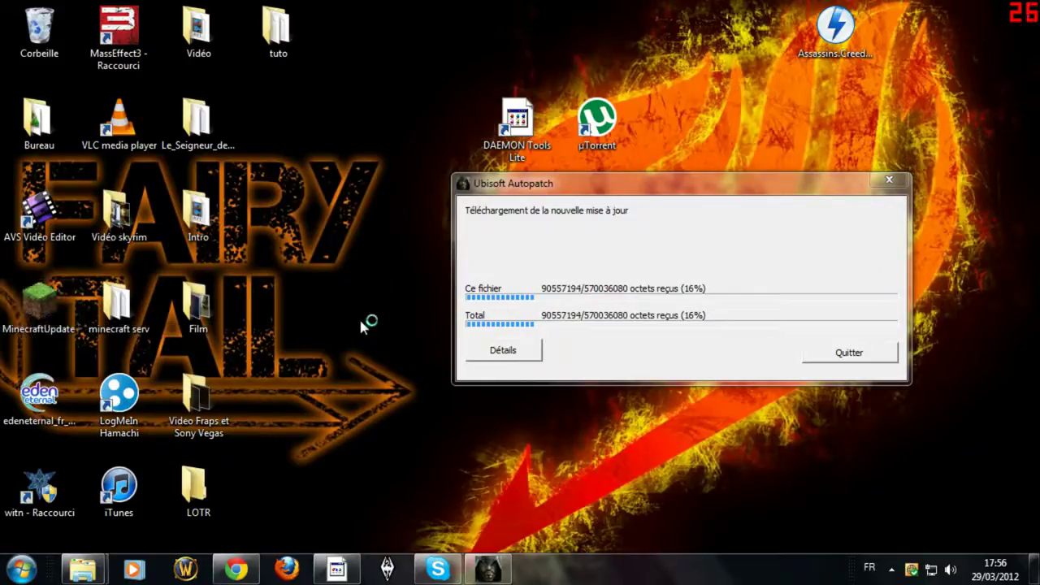
{"action": "left_click_drag", "start_coordinate": [750, 200], "coordinate": [599, 177]}
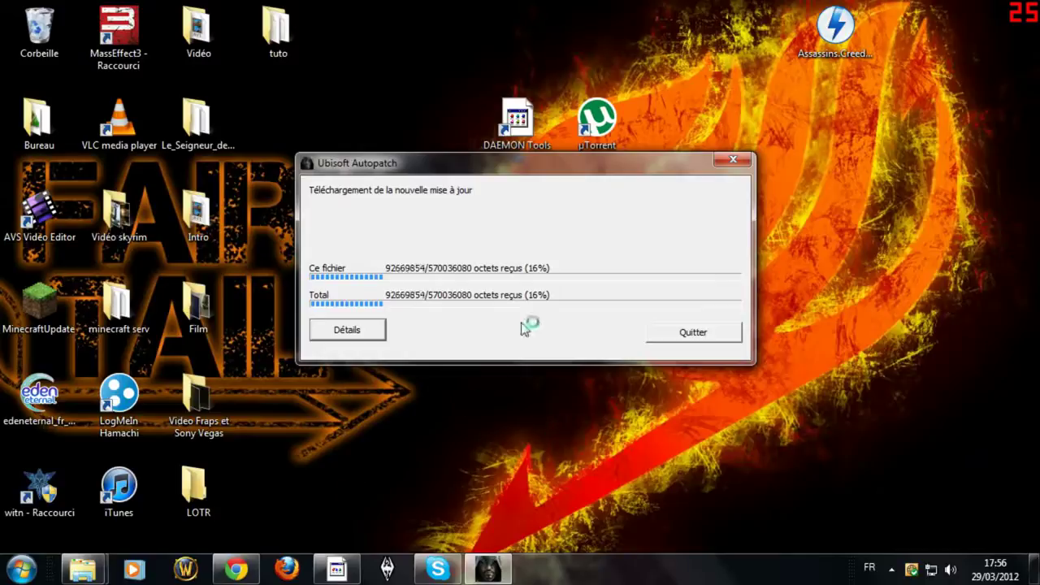
{"action": "left_click_drag", "start_coordinate": [391, 156], "coordinate": [908, 7]}
{"action": "left_click_drag", "start_coordinate": [362, 474], "coordinate": [679, 16]}
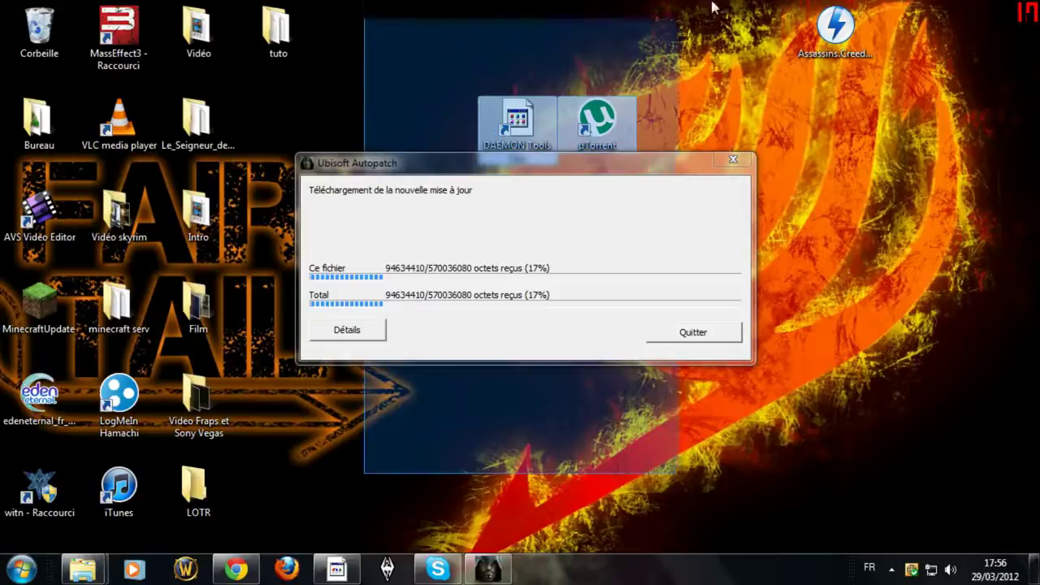
{"action": "left_click_drag", "start_coordinate": [738, 494], "coordinate": [364, 520]}
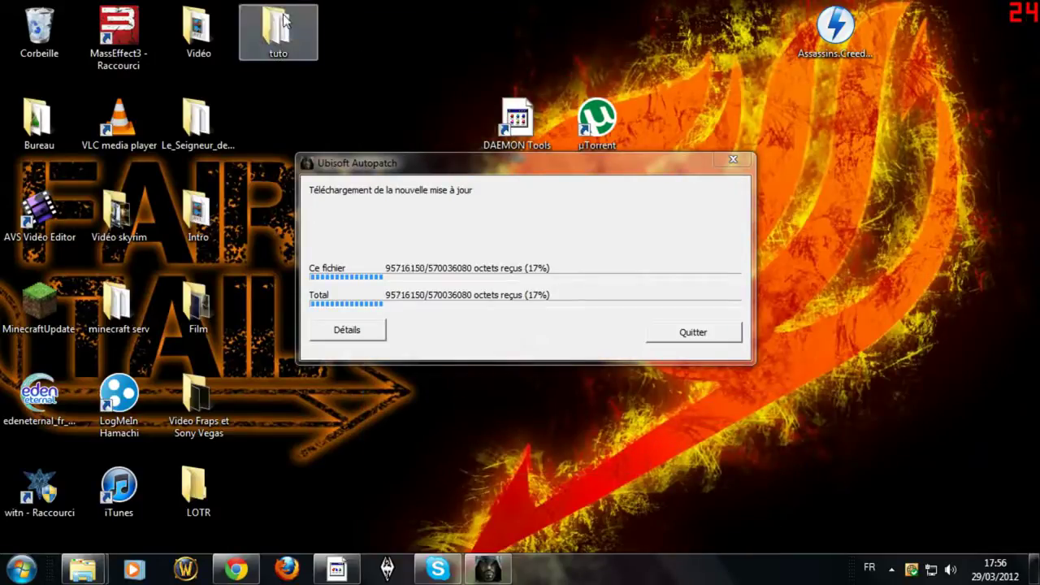
{"action": "double_click", "coordinate": [278, 29]}
{"action": "left_click_drag", "start_coordinate": [542, 407], "coordinate": [436, 337]}
{"action": "left_click", "coordinate": [731, 10]}
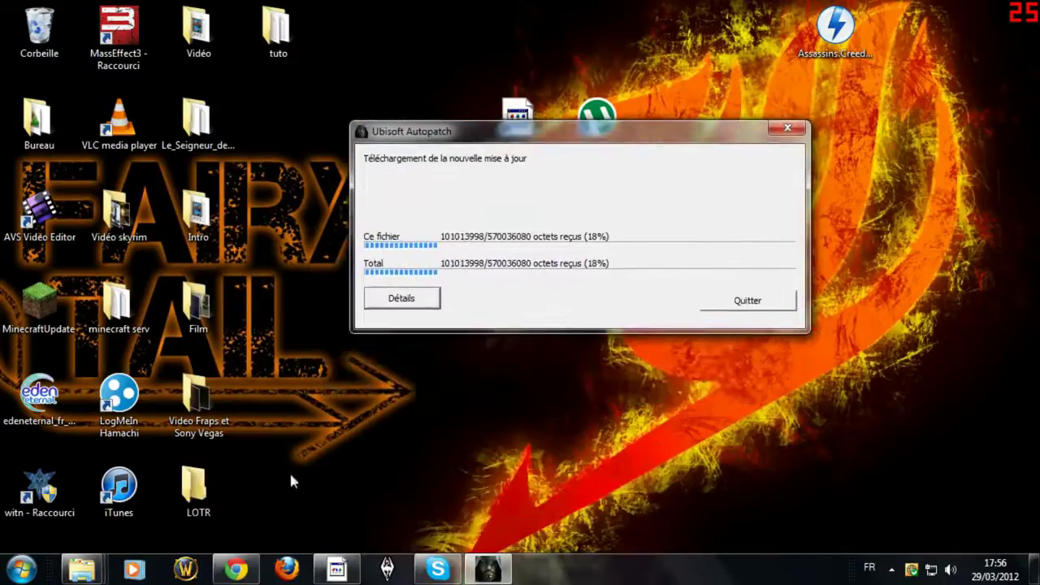
- Switch to Chrome and close the Google Traduction page
{"action": "left_click", "coordinate": [236, 569]}
{"action": "left_click", "coordinate": [235, 9]}
{"action": "left_click", "coordinate": [397, 11]}
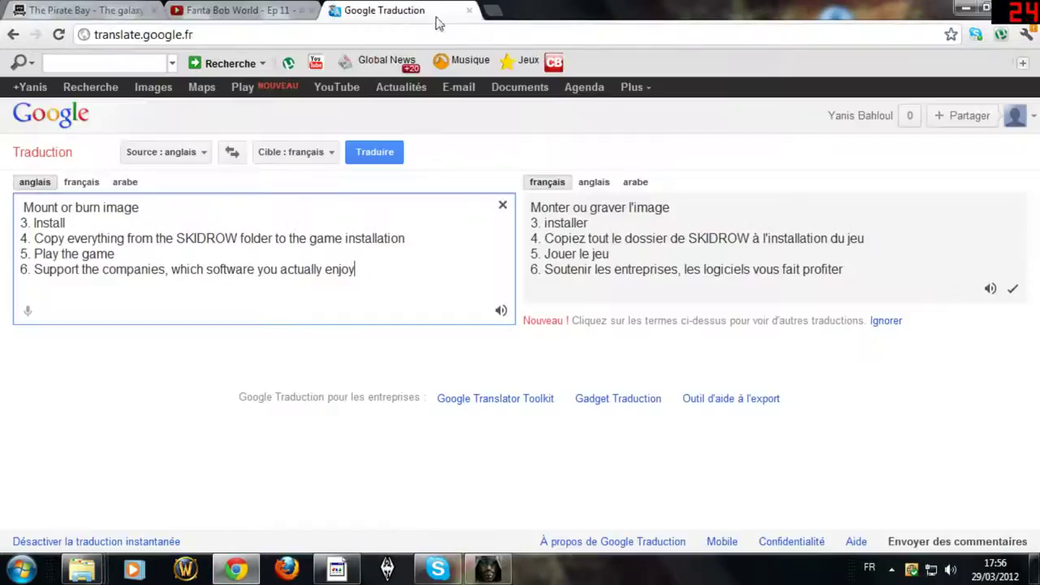
{"action": "left_click", "coordinate": [469, 11]}
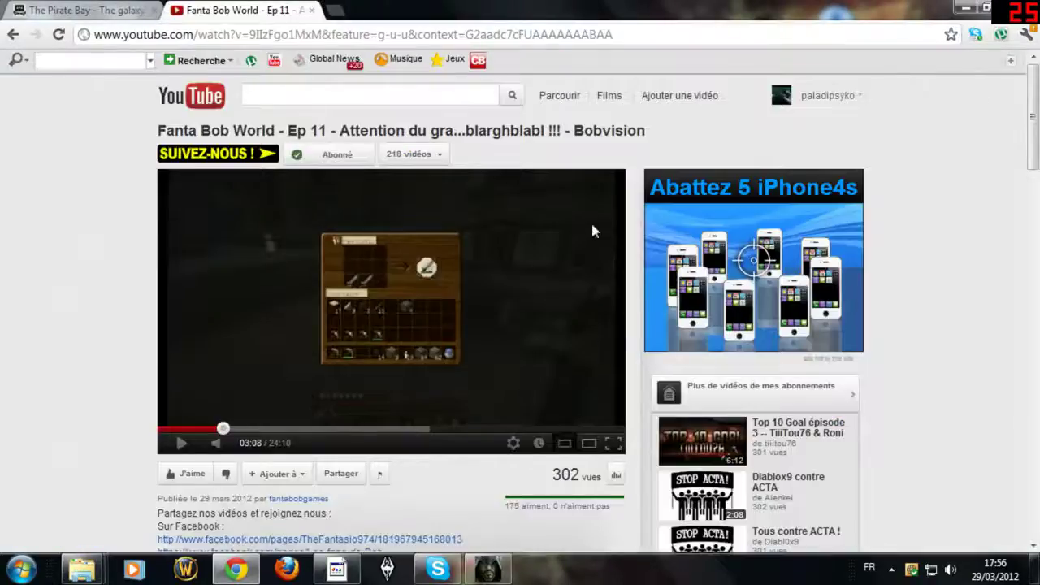
- Open a new browser tab, go to Google and search for Facebook
{"action": "left_click", "coordinate": [337, 11]}
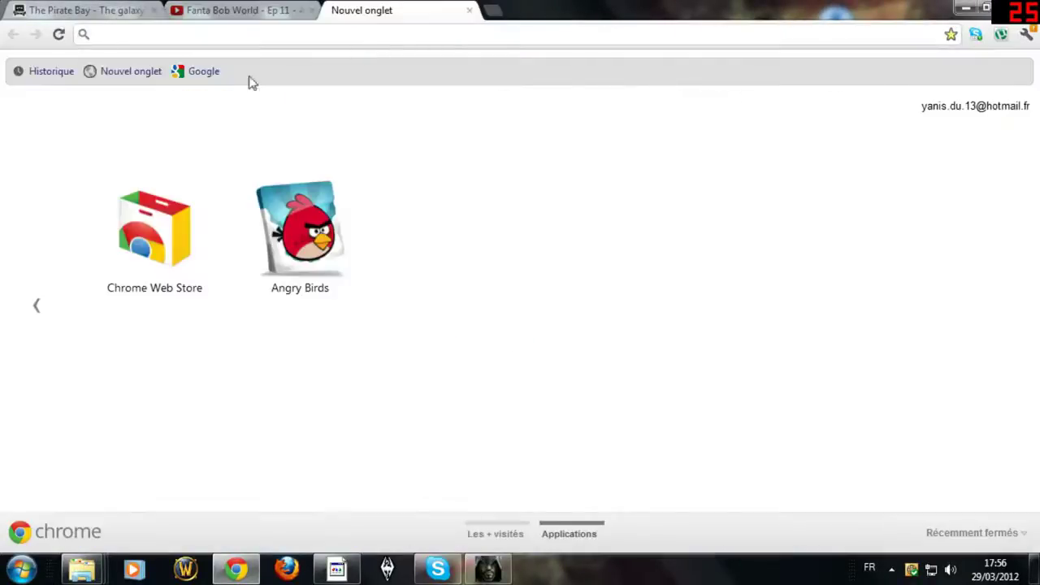
{"action": "left_click", "coordinate": [222, 71]}
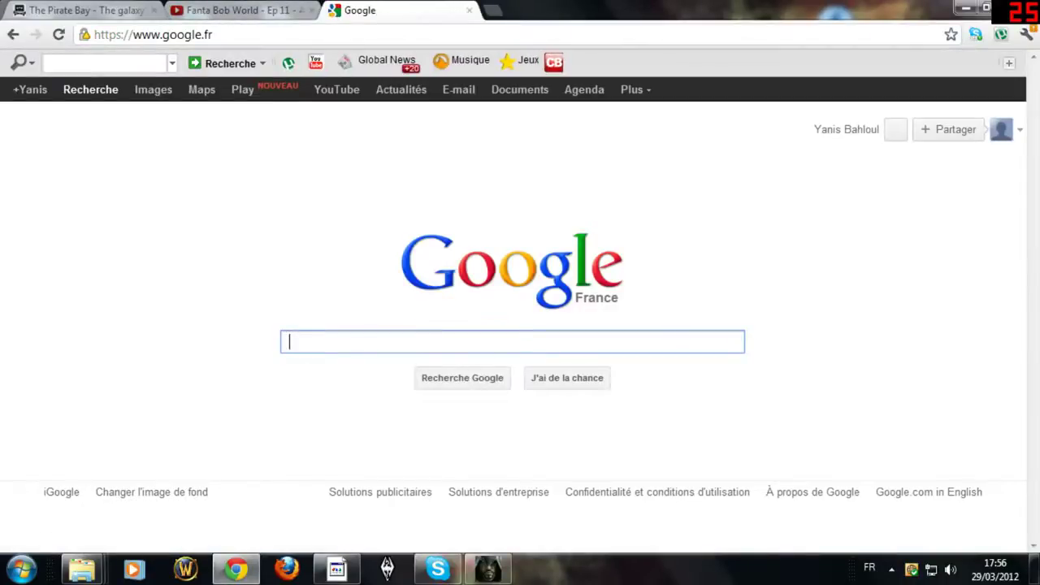
{"action": "type", "text": "Facebook"}
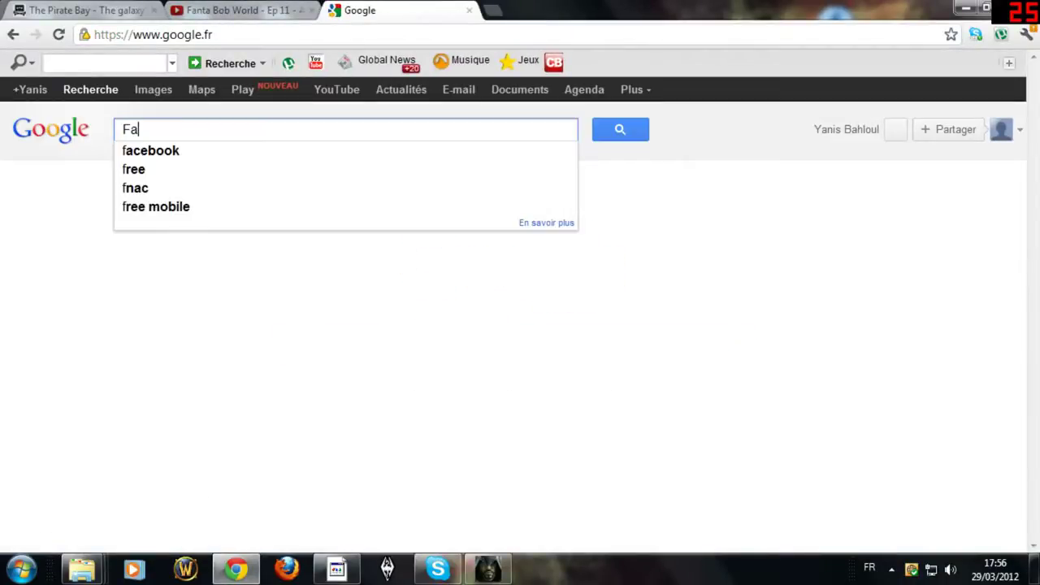
{"action": "key", "text": "Return"}
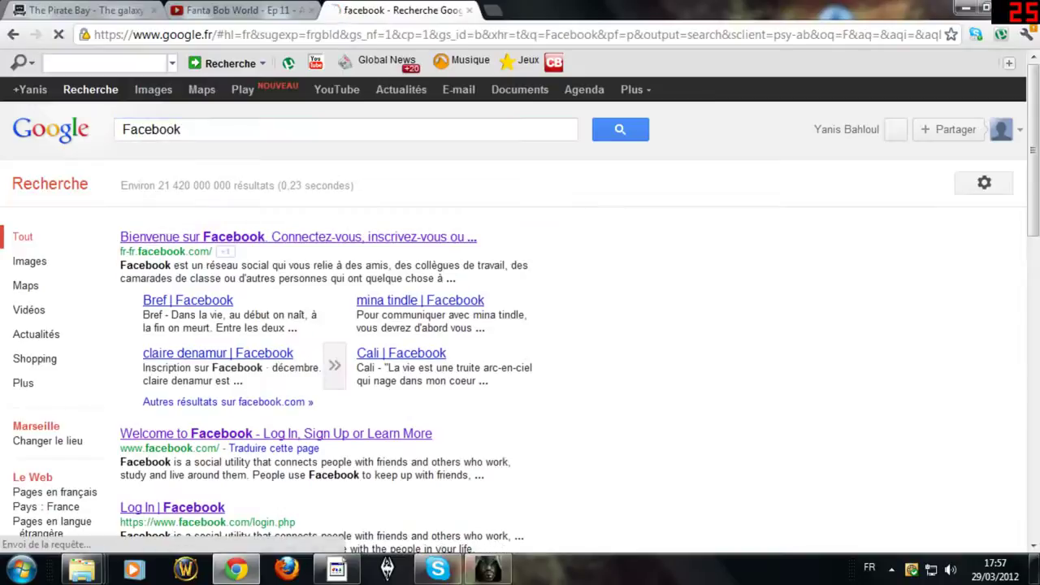
- Return to the Fanta Bob World YouTube page, restore the browser window to its smaller size and minimise it
{"action": "key", "text": "ctrl+shift+Tab"}
{"action": "left_click_drag", "start_coordinate": [618, 7], "coordinate": [648, 32]}
{"action": "left_click", "coordinate": [910, 25]}
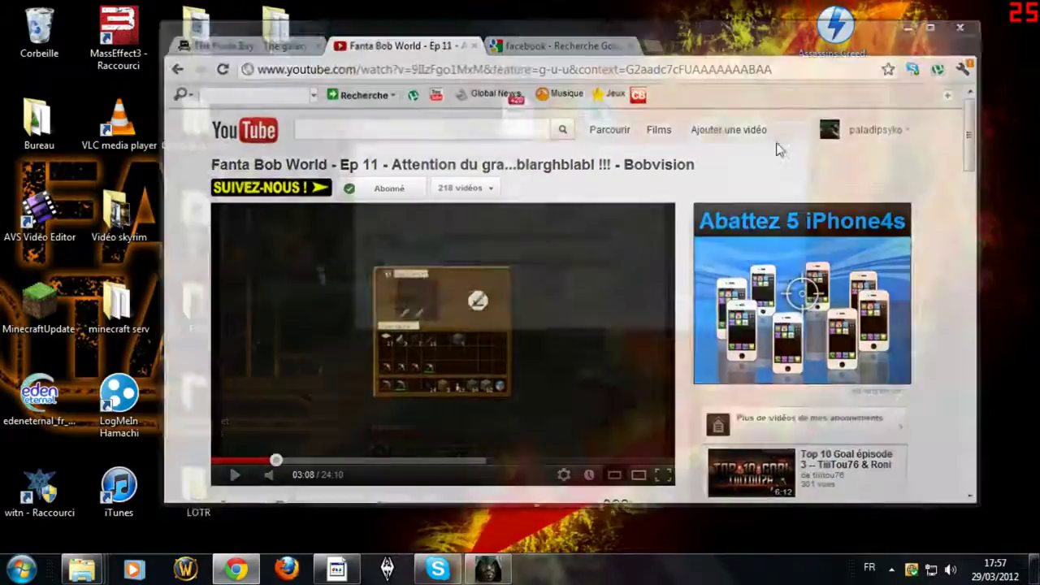
- Reposition the Ubisoft Autopatch window so it sits below the DAEMON Tools Lite and µTorrent desktop icons
{"action": "left_click_drag", "start_coordinate": [604, 143], "coordinate": [795, 182]}
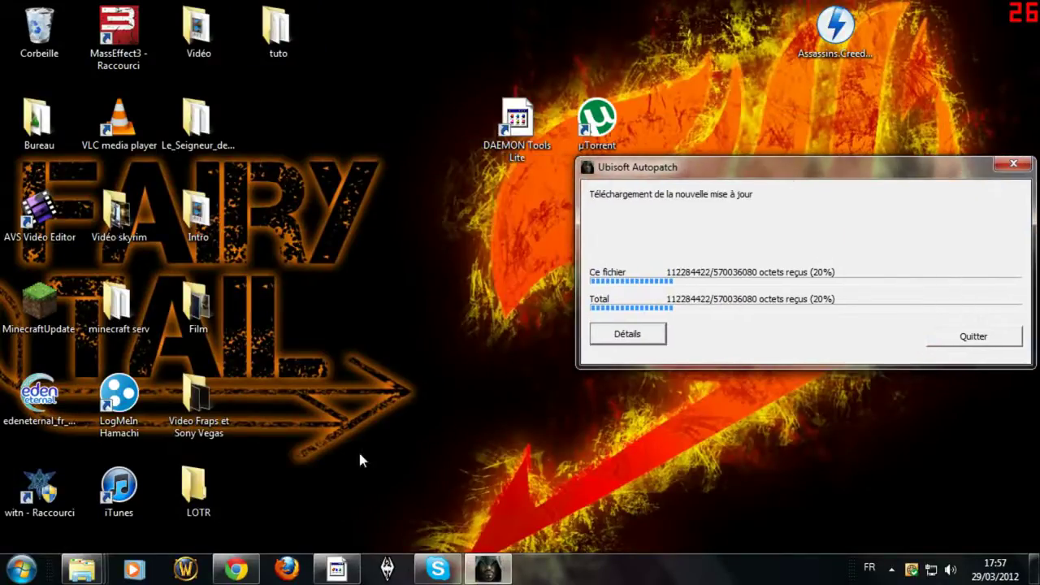
{"action": "left_click_drag", "start_coordinate": [382, 516], "coordinate": [879, 420]}
{"action": "left_click_drag", "start_coordinate": [879, 420], "coordinate": [546, 435]}
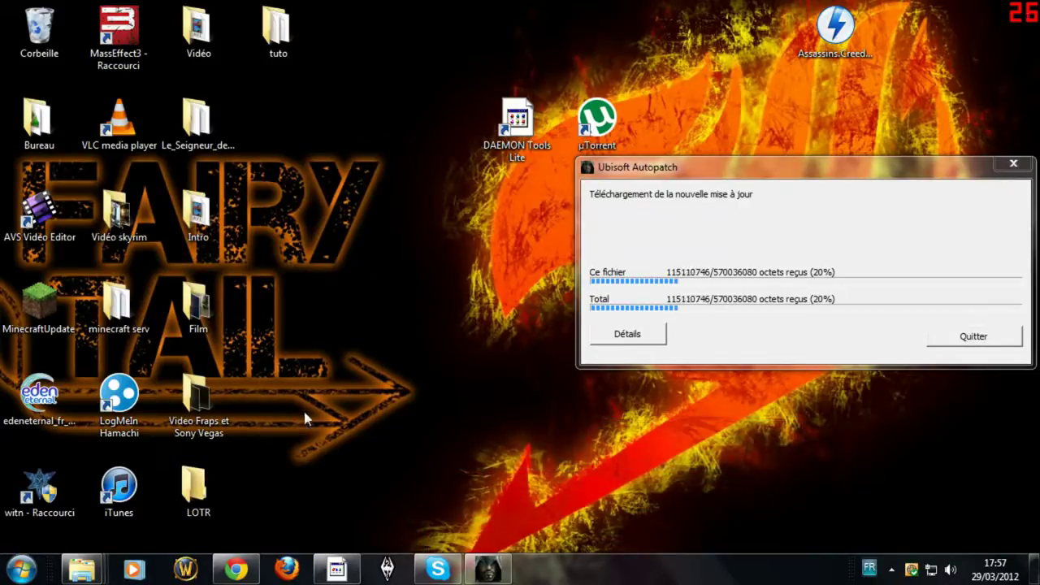
{"action": "left_click_drag", "start_coordinate": [395, 372], "coordinate": [577, 328]}
{"action": "left_click_drag", "start_coordinate": [748, 176], "coordinate": [504, 265]}
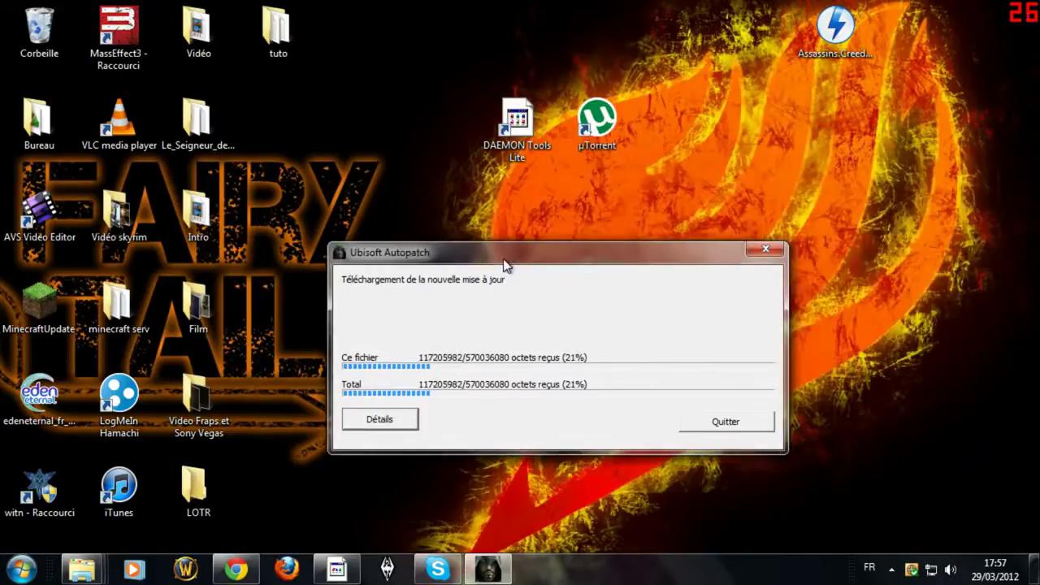
- Place the Assassins.Creed.Revelations-SKIDROW disc image beside the µTorrent shortcut on the desktop
{"action": "left_click_drag", "start_coordinate": [476, 170], "coordinate": [866, 1]}
{"action": "left_click_drag", "start_coordinate": [836, 33], "coordinate": [690, 134]}
{"action": "left_click_drag", "start_coordinate": [720, 58], "coordinate": [612, 146]}
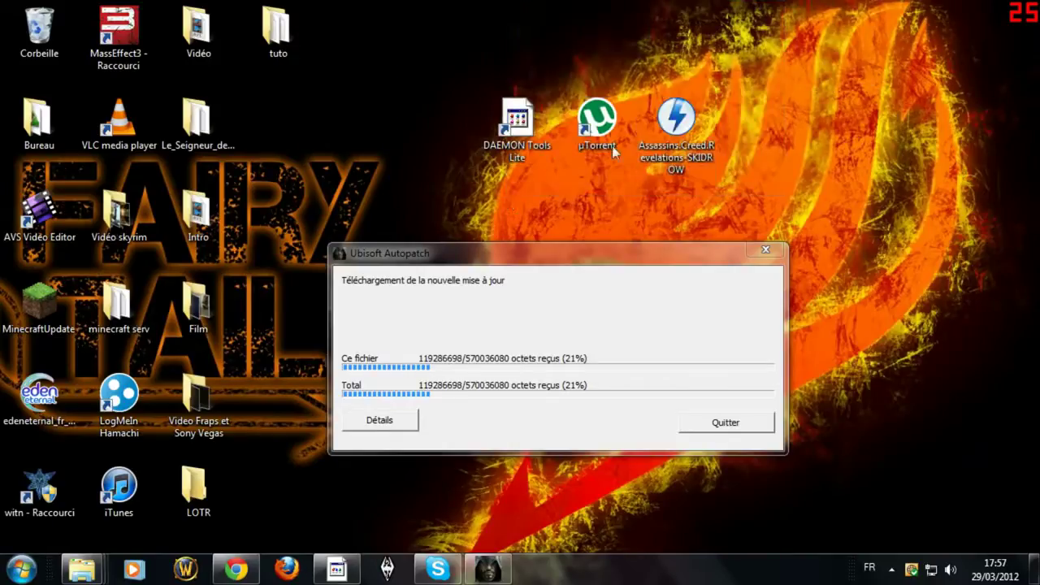
{"action": "left_click_drag", "start_coordinate": [814, 83], "coordinate": [702, 175]}
- Look through the full list of installed programs down to World of Warcraft and close the list
{"action": "key", "text": "super"}
{"action": "left_click", "coordinate": [498, 509]}
{"action": "left_click", "coordinate": [22, 568]}
{"action": "left_click", "coordinate": [32, 496]}
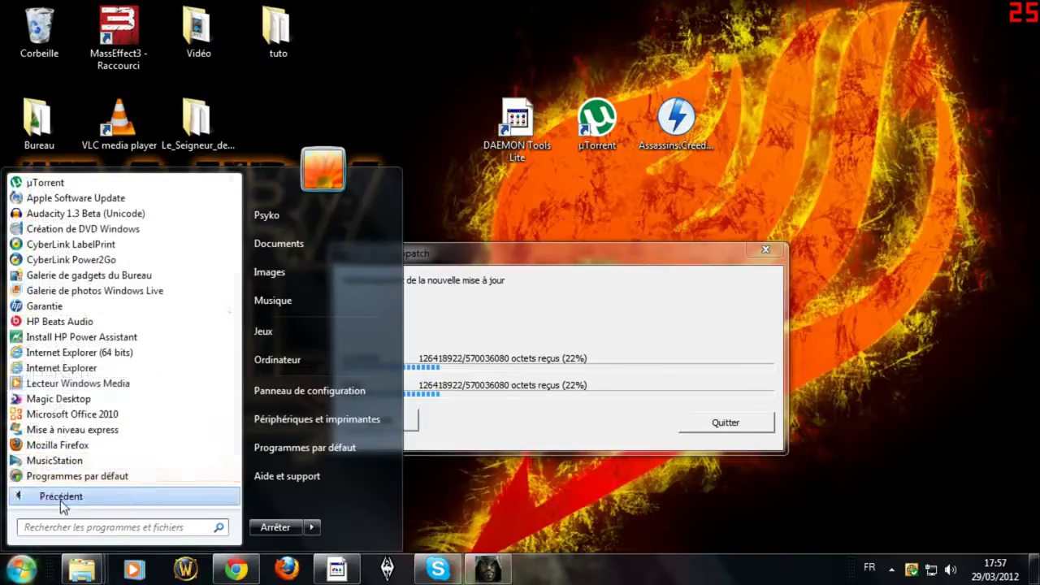
{"action": "scroll", "coordinate": [63, 367], "scroll_direction": "down", "scroll_amount": 3}
{"action": "scroll", "coordinate": [64, 367], "scroll_direction": "down", "scroll_amount": 9}
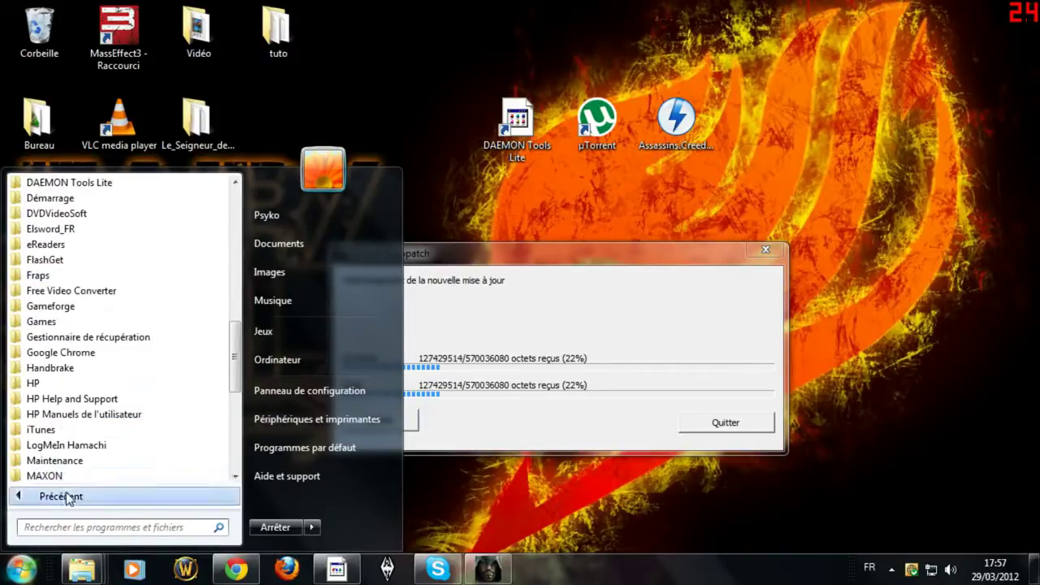
{"action": "scroll", "coordinate": [108, 439], "scroll_direction": "down", "scroll_amount": 4}
{"action": "scroll", "coordinate": [108, 439], "scroll_direction": "down", "scroll_amount": 3}
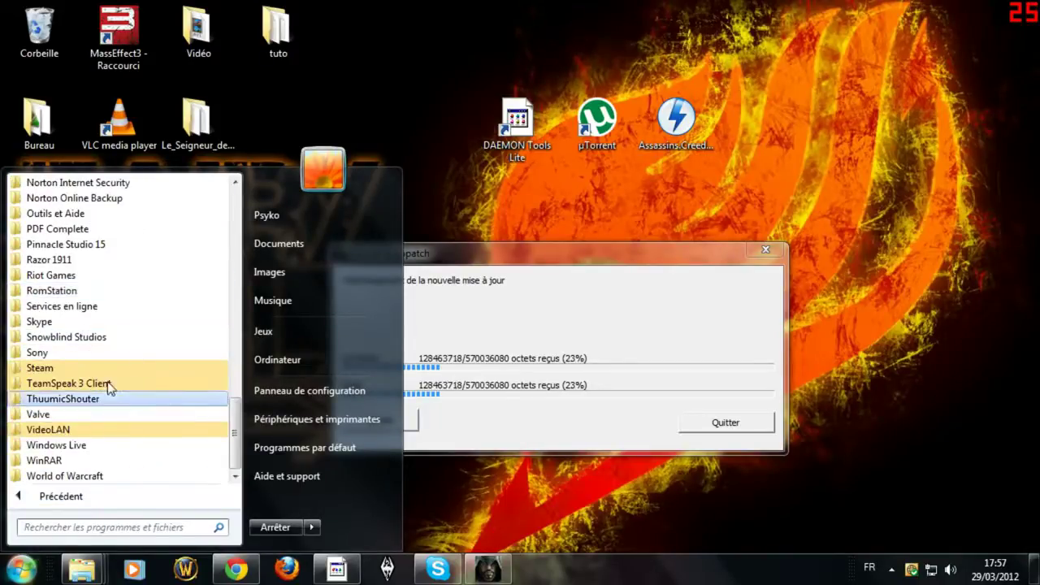
{"action": "left_click", "coordinate": [65, 495]}
{"action": "key", "text": "Escape"}
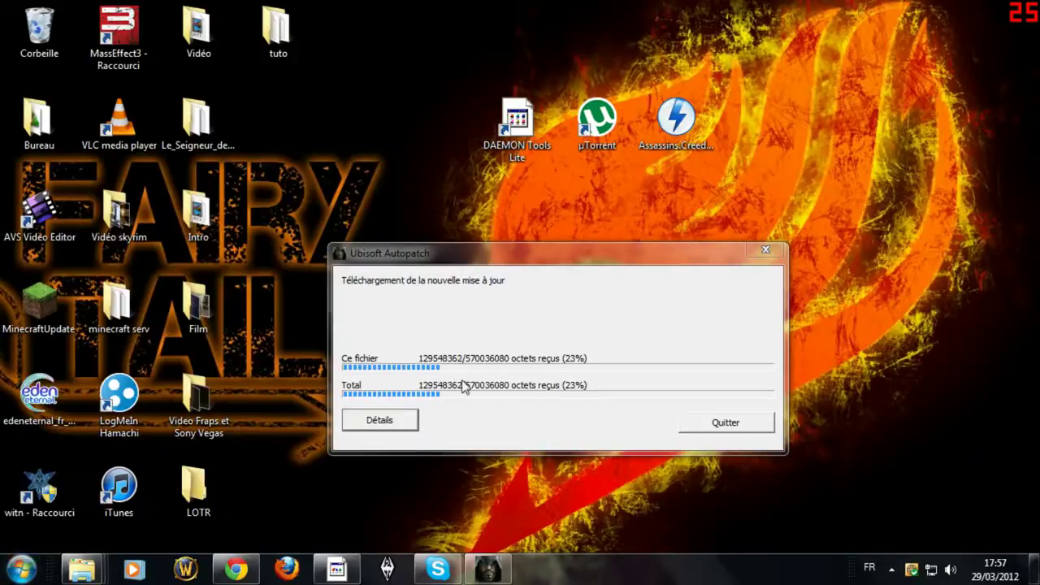
- Select the DAEMON Tools Lite, µTorrent and Assassins.Creed.Revelations-SKIDROW desktop icons together
{"action": "left_click_drag", "start_coordinate": [816, 179], "coordinate": [469, 157]}
{"action": "left_click_drag", "start_coordinate": [881, 81], "coordinate": [770, 104]}
{"action": "left_click_drag", "start_coordinate": [884, 45], "coordinate": [408, 219]}
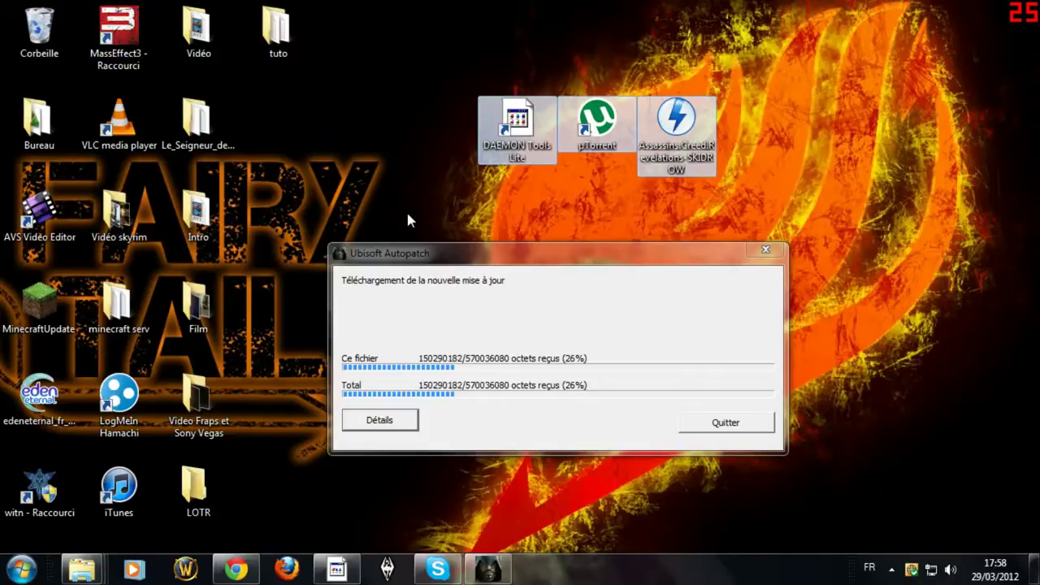
{"action": "left_click_drag", "start_coordinate": [405, 209], "coordinate": [421, 191]}
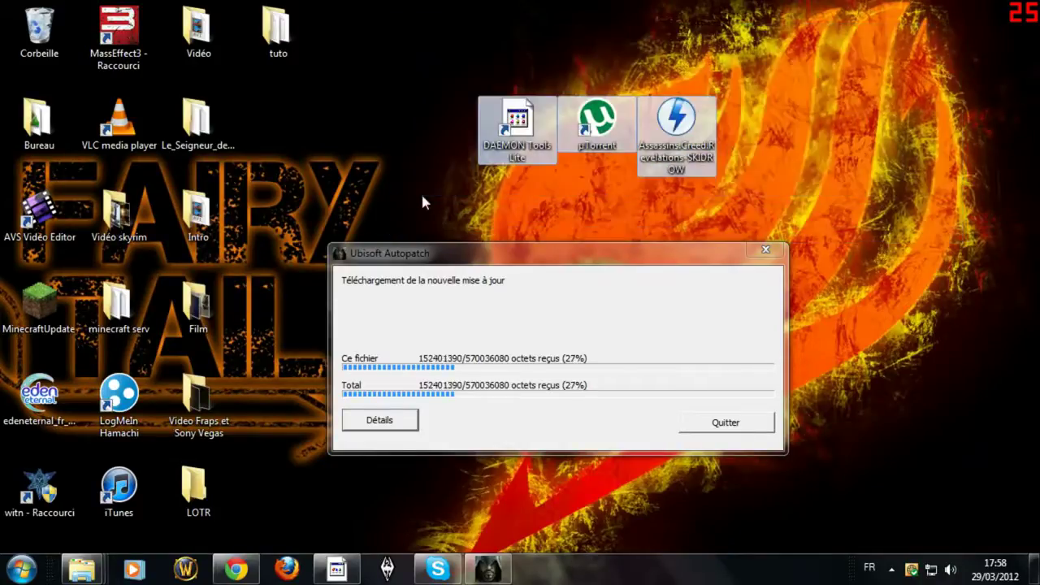